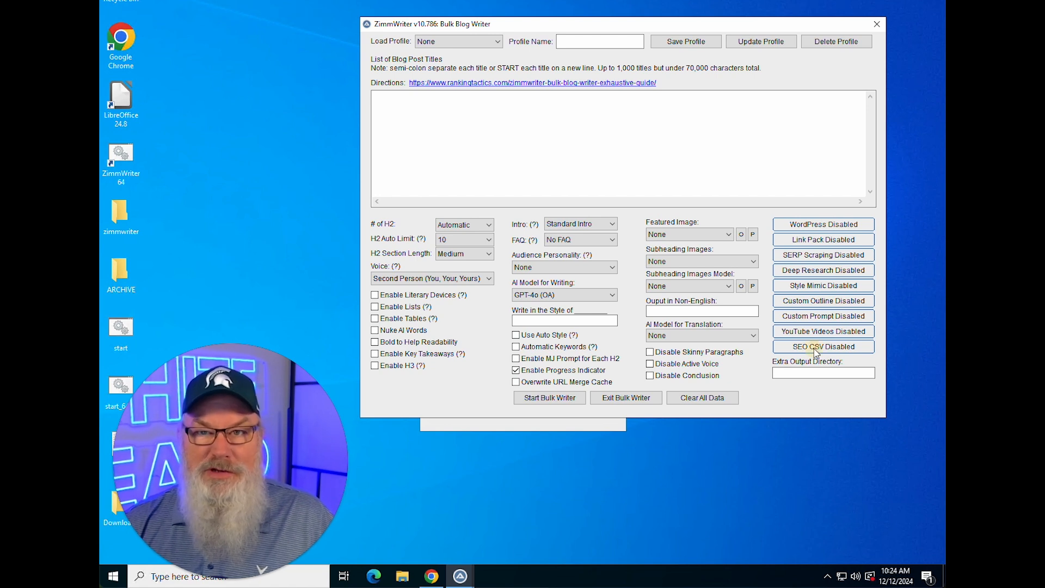
# Step: Open the Google Sheet template from the Bulk Blog Writer's SEO CSV settings
pyautogui.click(815, 351)
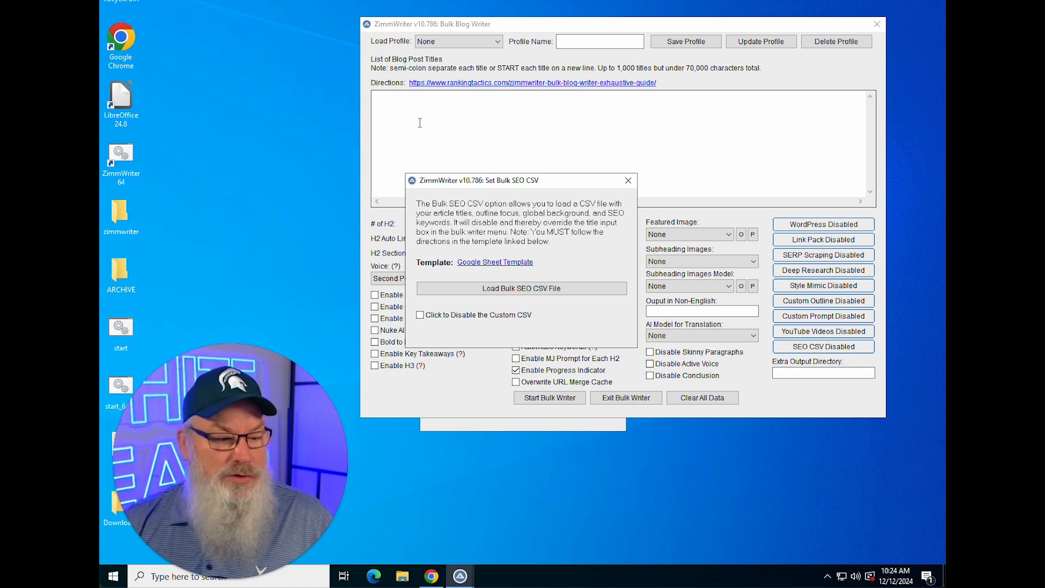
pyautogui.click(512, 263)
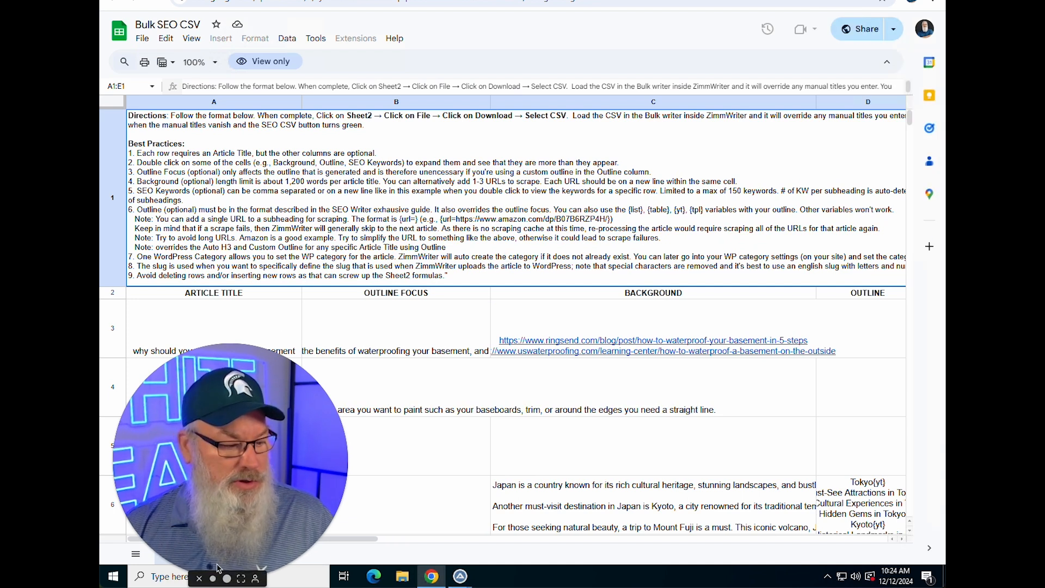
pyautogui.click(214, 579)
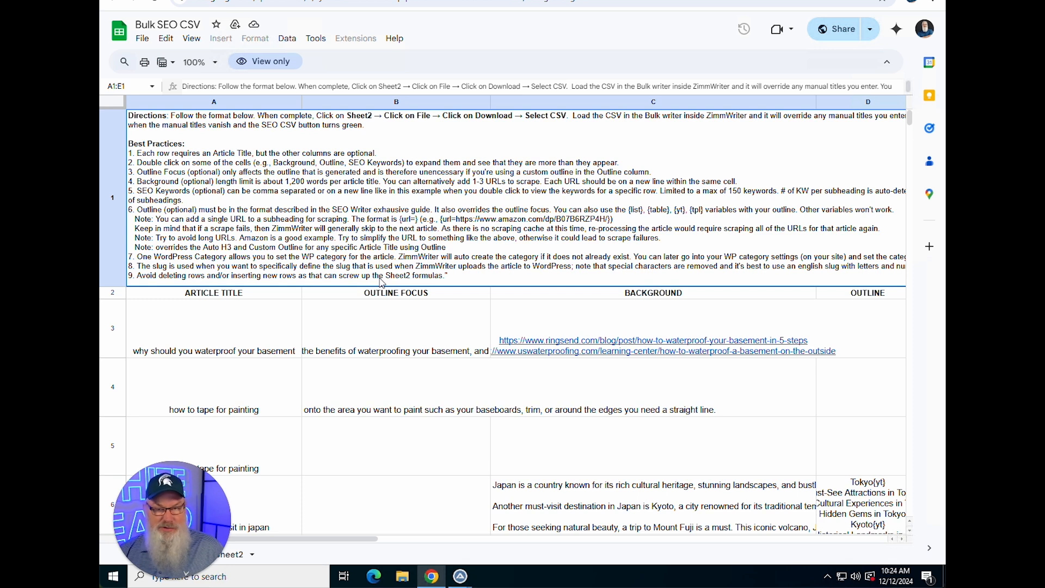
pyautogui.scroll(-4, 382, 283)
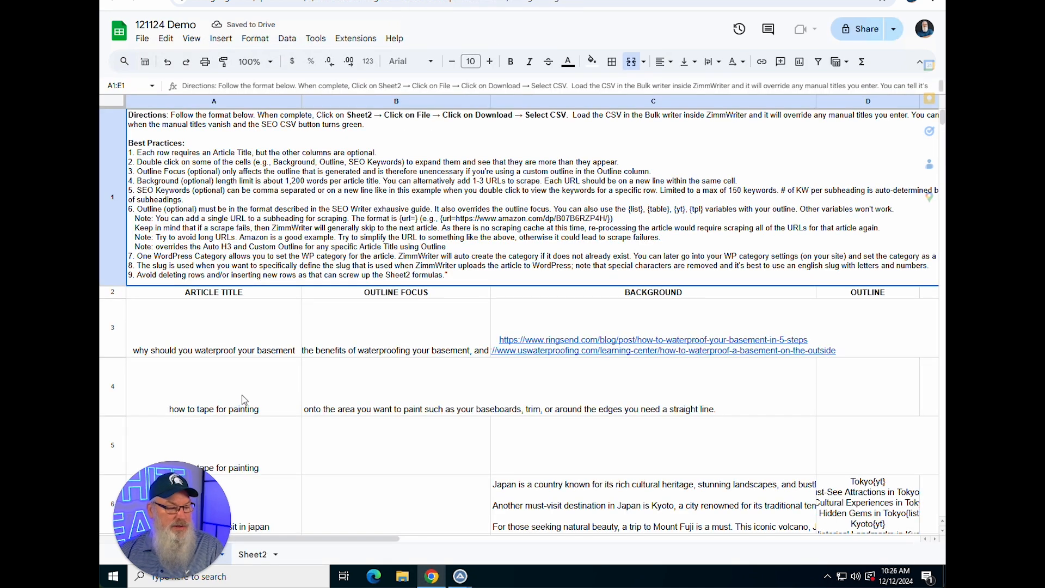
# Step: Clear the sample article data in cells A3:F7 of the 121124 Demo sheet
pyautogui.click(263, 58)
pyautogui.click(252, 94)
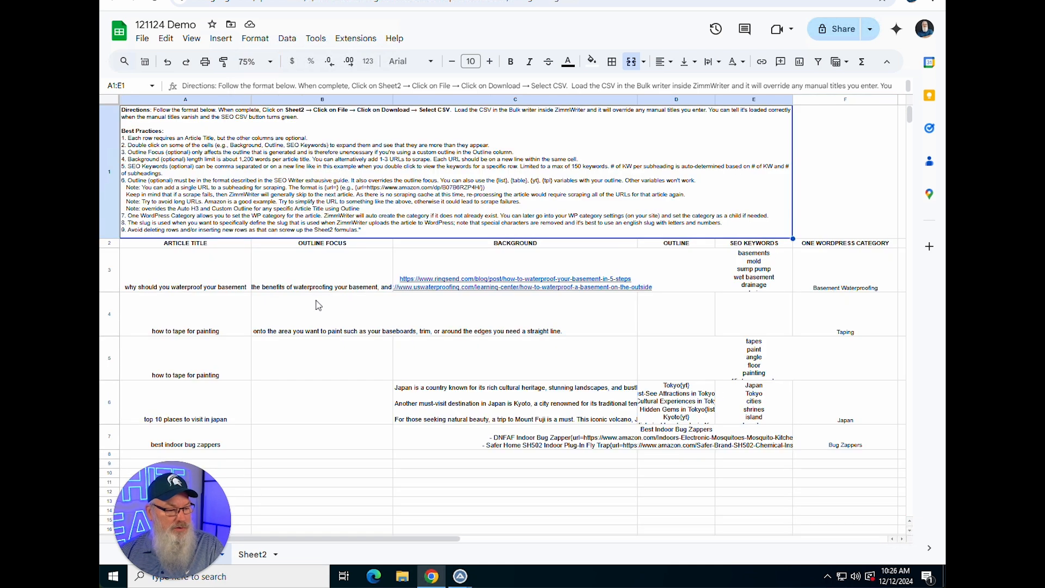
pyautogui.moveTo(830, 438); pyautogui.dragTo(217, 280)
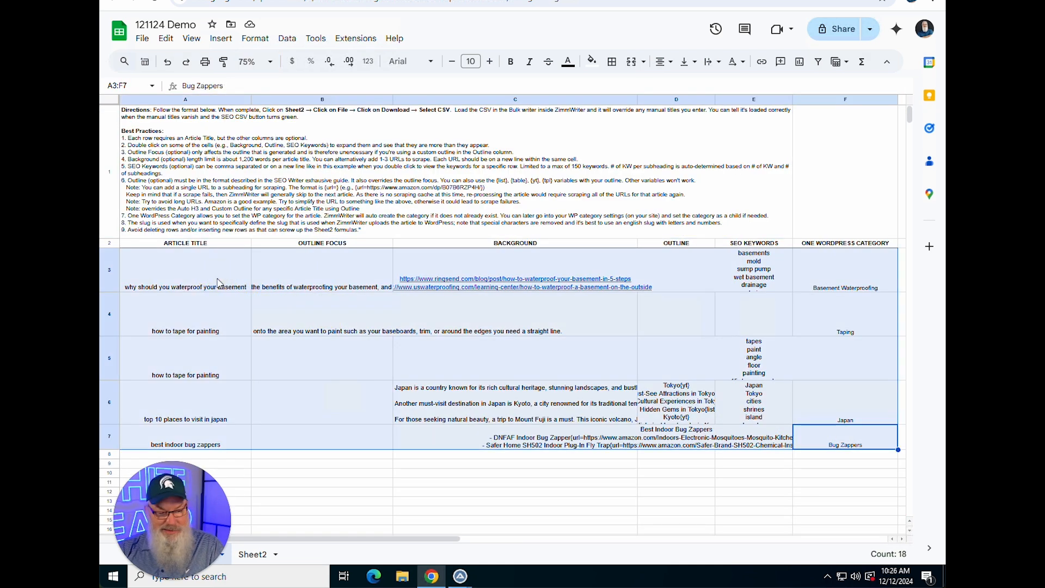
pyautogui.press('Delete')
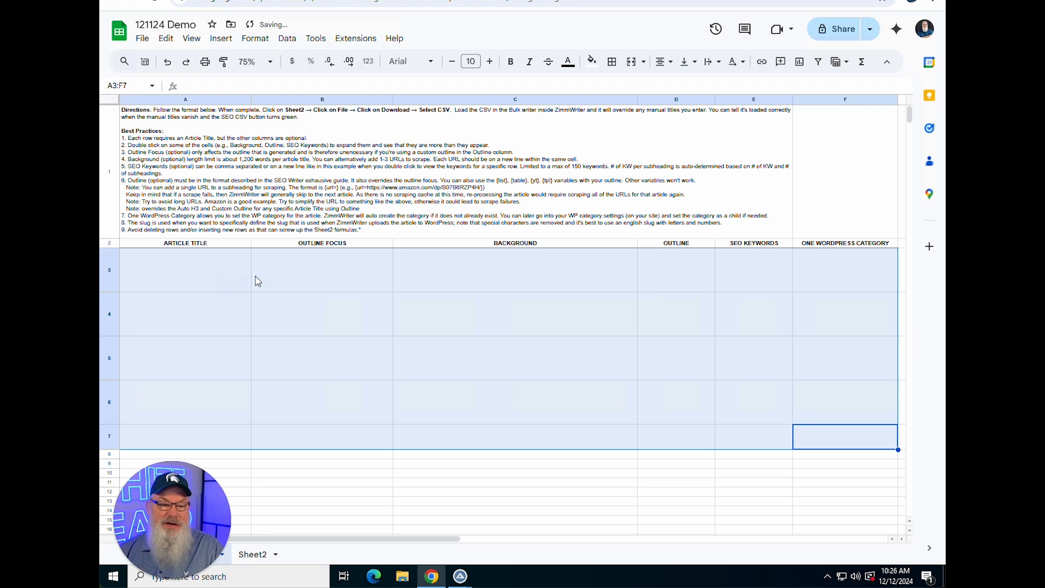
# Step: Clear the sample slugs in cells G3:G6 of the Slug column
pyautogui.hscroll(3, 263, 281)
pyautogui.hscroll(8, 263, 281)
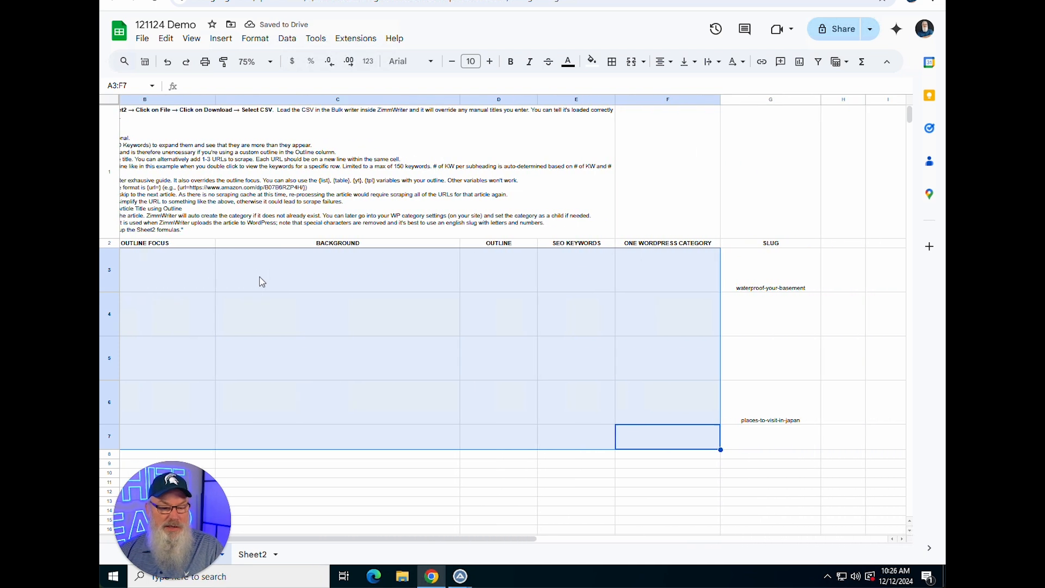
pyautogui.click(640, 288)
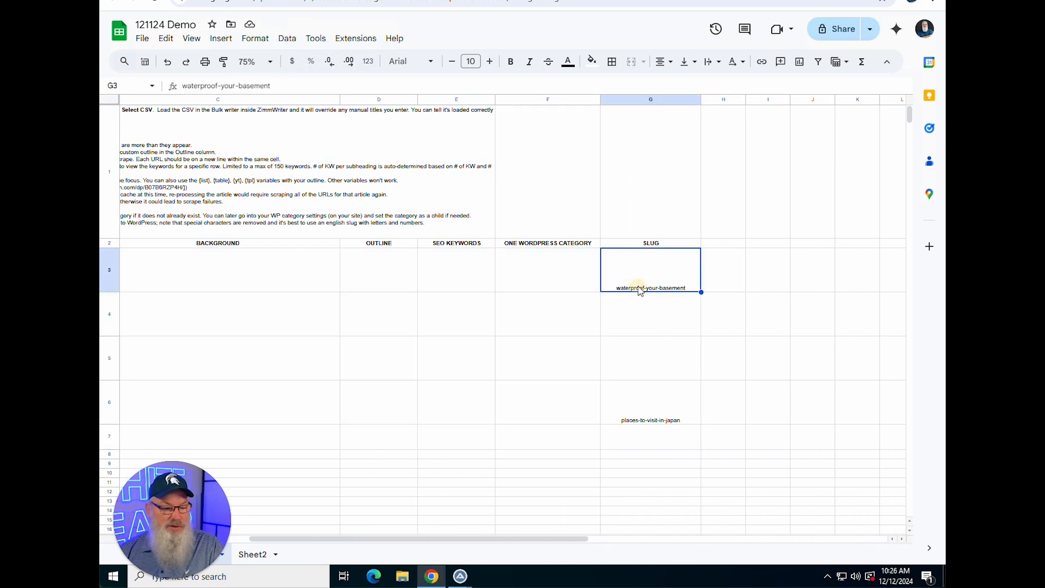
pyautogui.keyDown('shift'); pyautogui.click(645, 413); pyautogui.keyUp('shift')
pyautogui.press('Delete')
pyautogui.hscroll(-8, 648, 412)
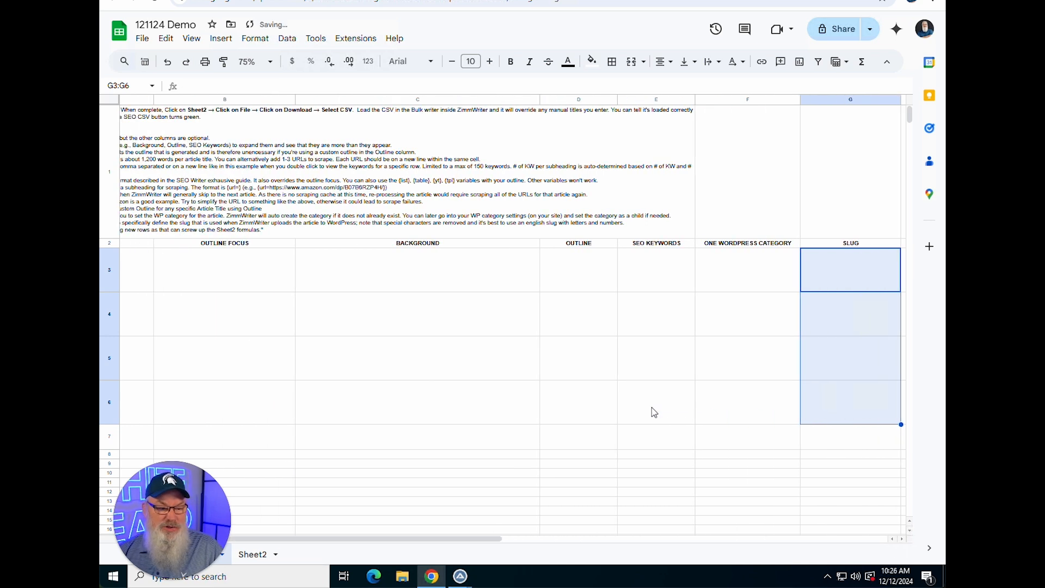
pyautogui.hscroll(-1, 651, 412)
pyautogui.hscroll(1, 652, 412)
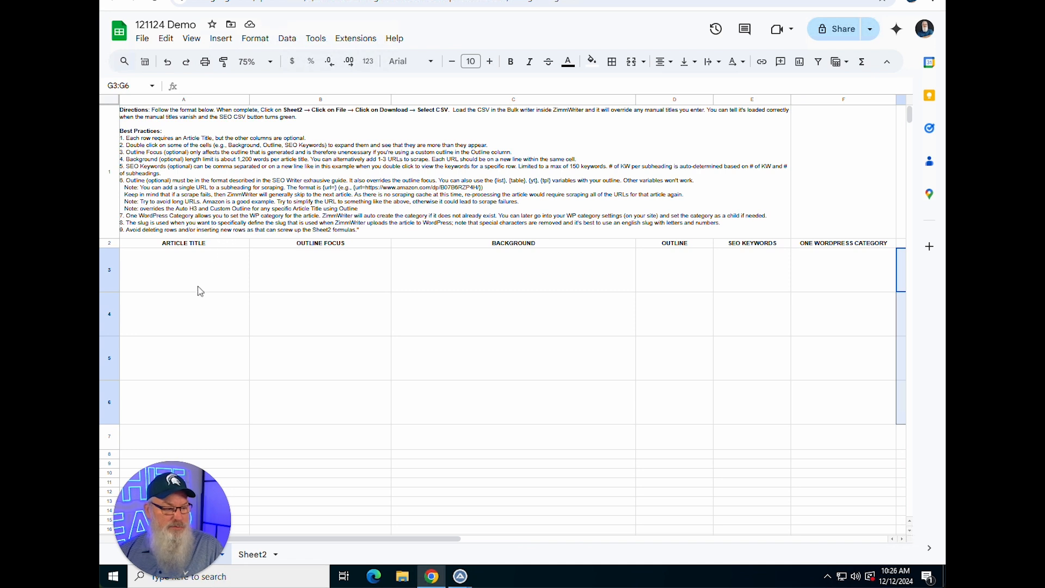
# Step: Review the emptied template's columns at 125% zoom, from Article Title and Outline Focus across to Slug
pyautogui.click(264, 61)
pyautogui.click(256, 159)
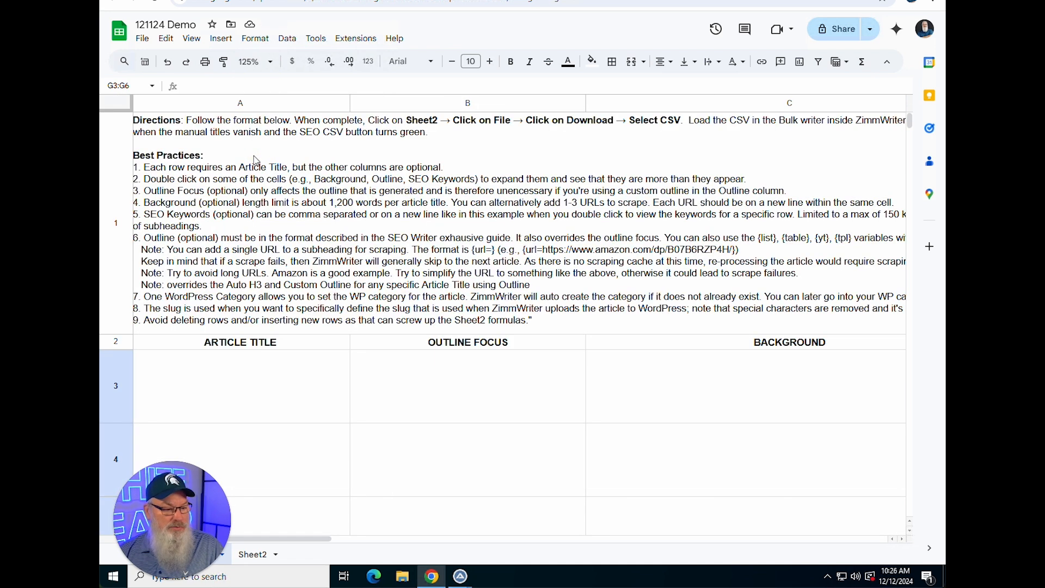
pyautogui.scroll(-2, 240, 392)
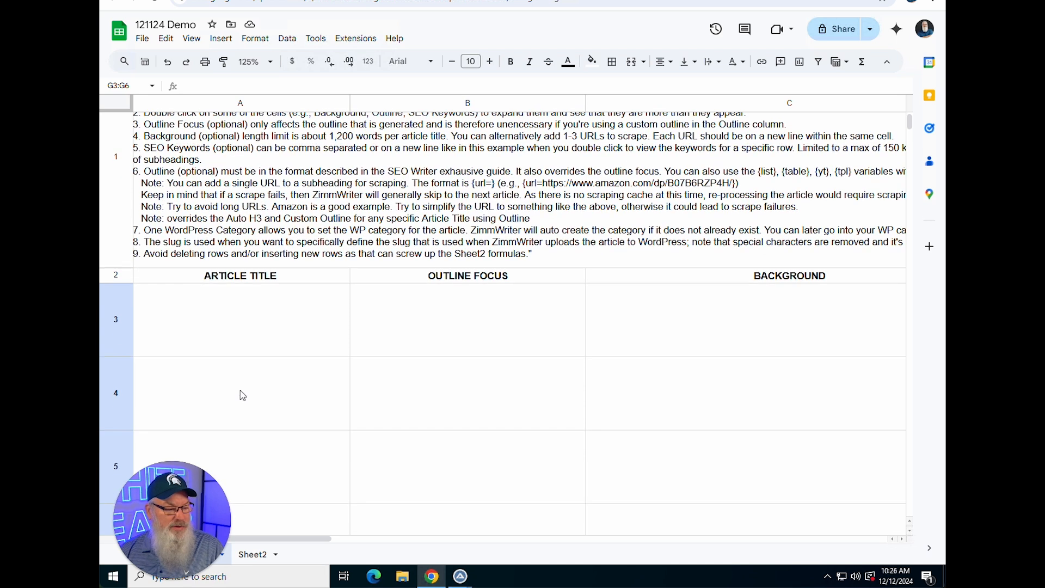
pyautogui.scroll(-4, 243, 396)
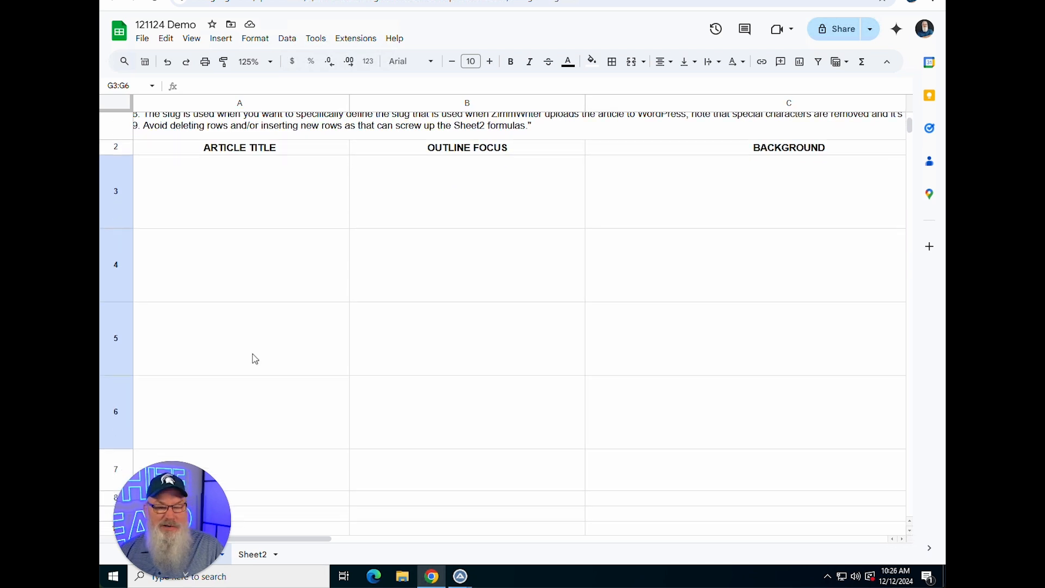
pyautogui.hscroll(8, 323, 322)
pyautogui.hscroll(5, 323, 321)
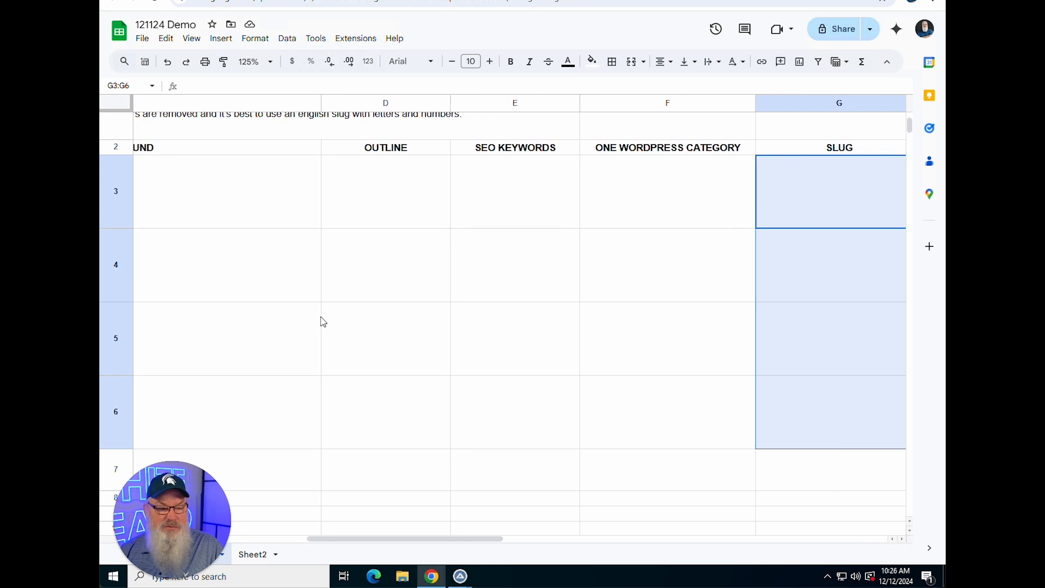
pyautogui.hscroll(1, 551, 326)
pyautogui.click(544, 327)
pyautogui.hscroll(-12, 544, 327)
pyautogui.hscroll(-3, 545, 328)
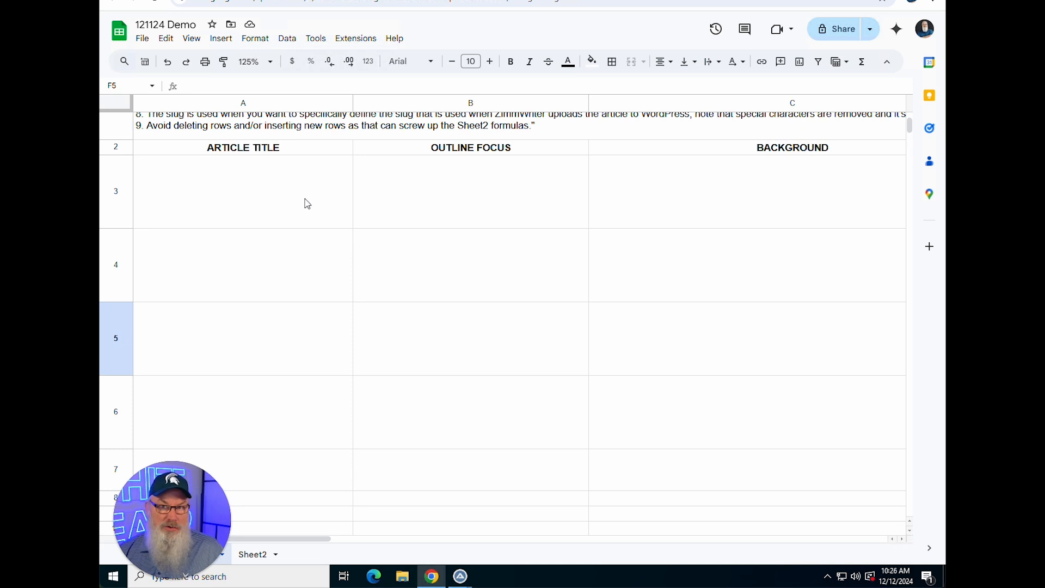
pyautogui.hscroll(5, 308, 204)
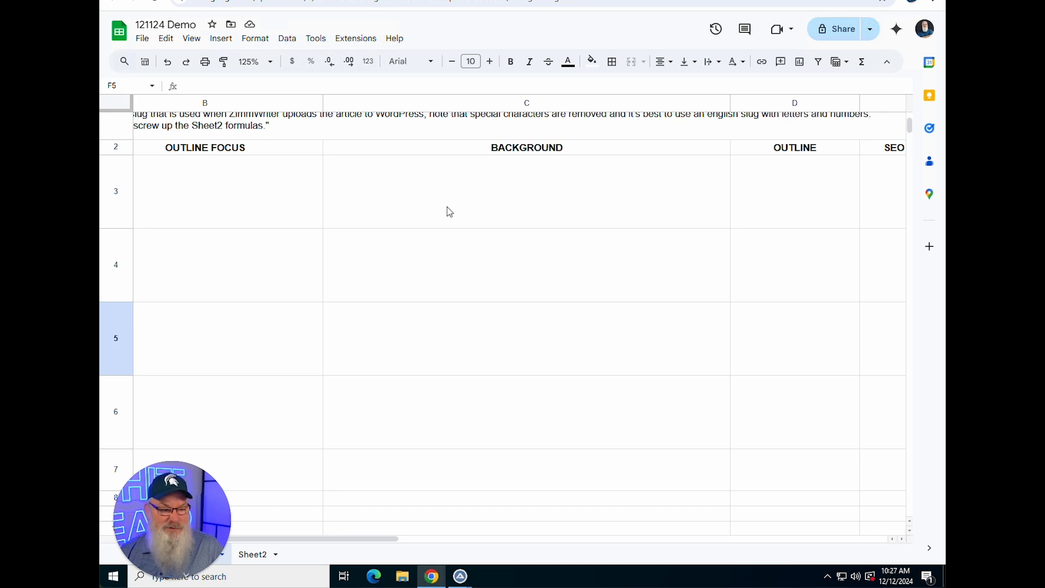
pyautogui.hscroll(5, 450, 212)
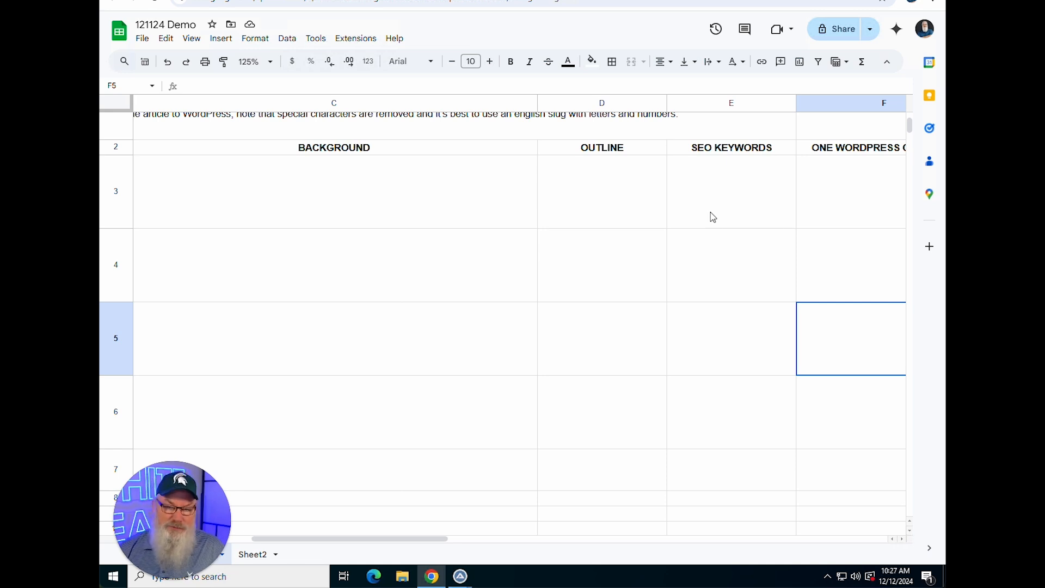
pyautogui.hscroll(1, 712, 217)
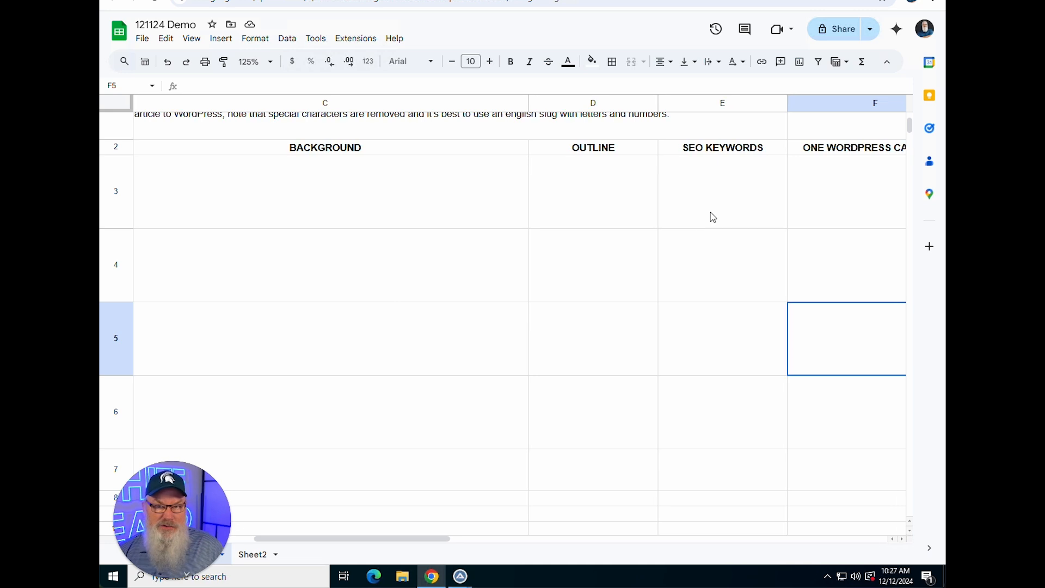
pyautogui.hscroll(-10, 712, 217)
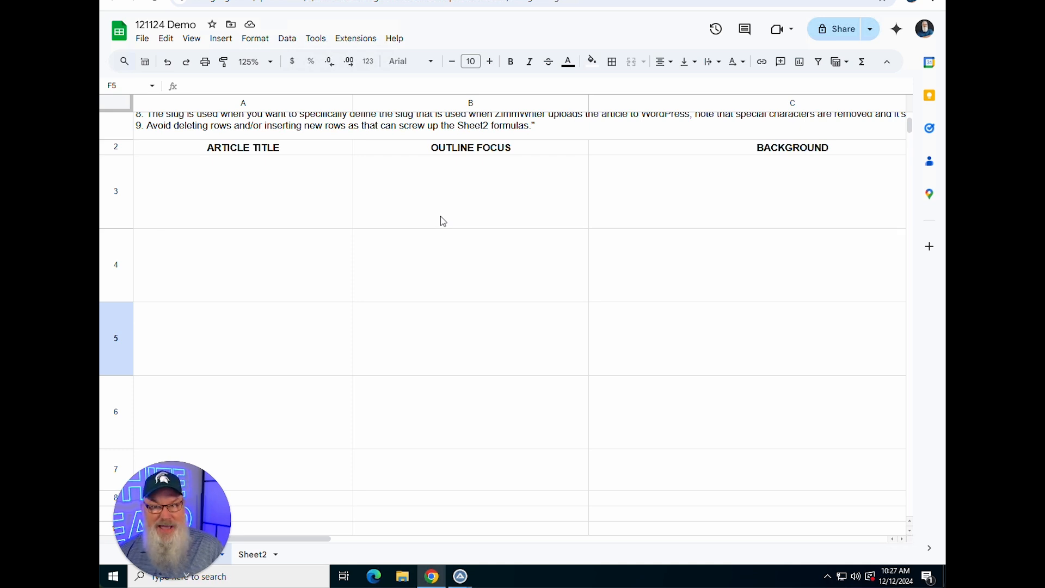
pyautogui.hscroll(5, 441, 217)
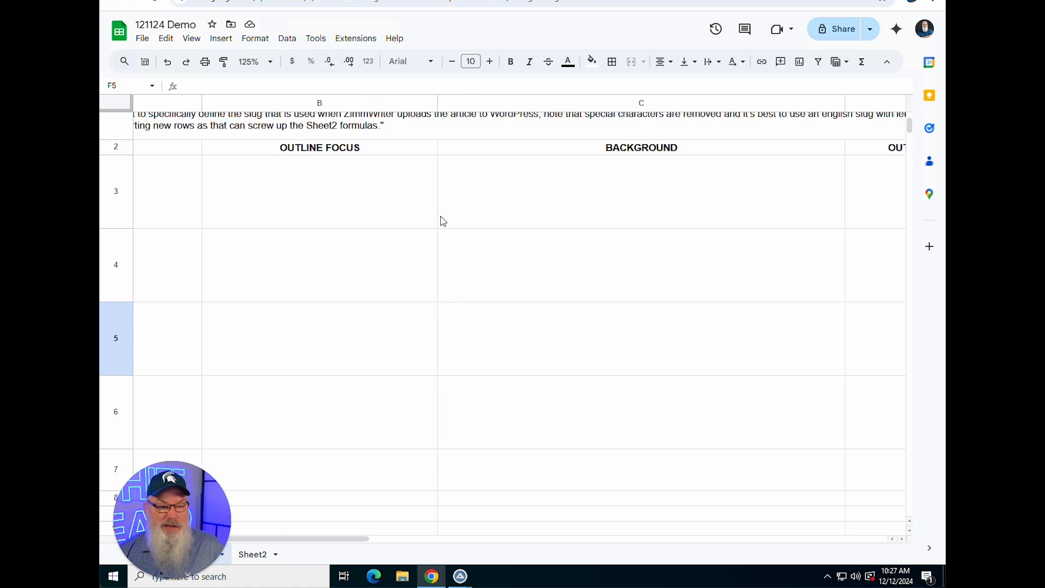
pyautogui.hscroll(3, 442, 220)
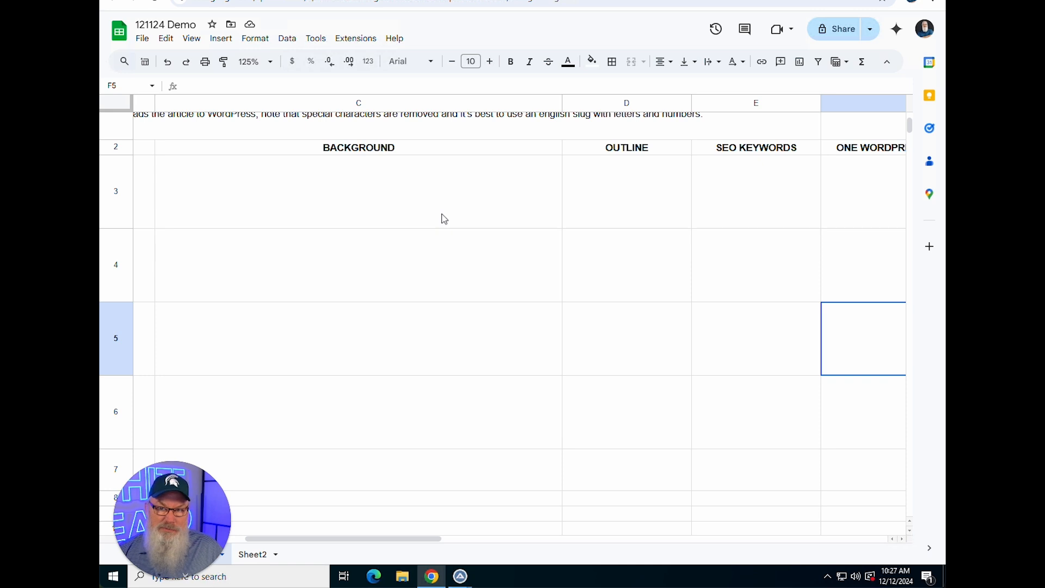
pyautogui.hscroll(-8, 444, 218)
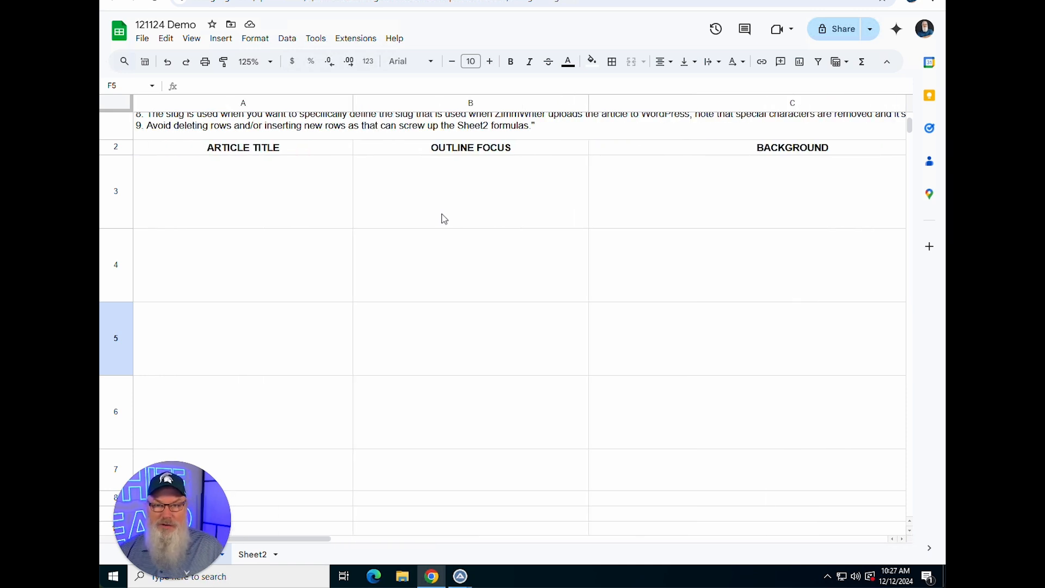
# Step: Enter the article title "Perfect Prompting Framework - Why It's the ONLY Prompt You Need to Know" in cell A3
pyautogui.click(248, 187)
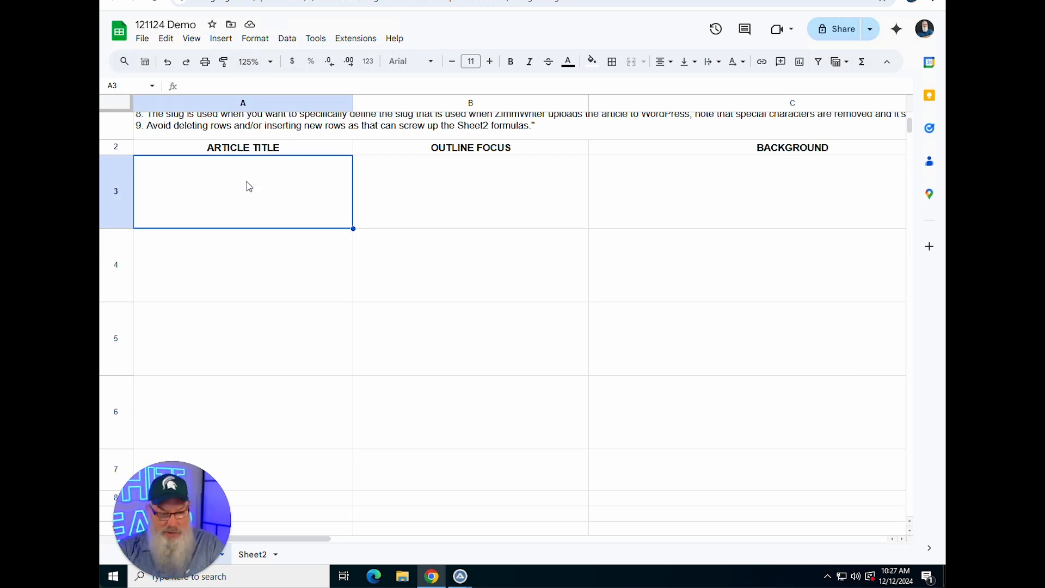
pyautogui.write('Perfedct')
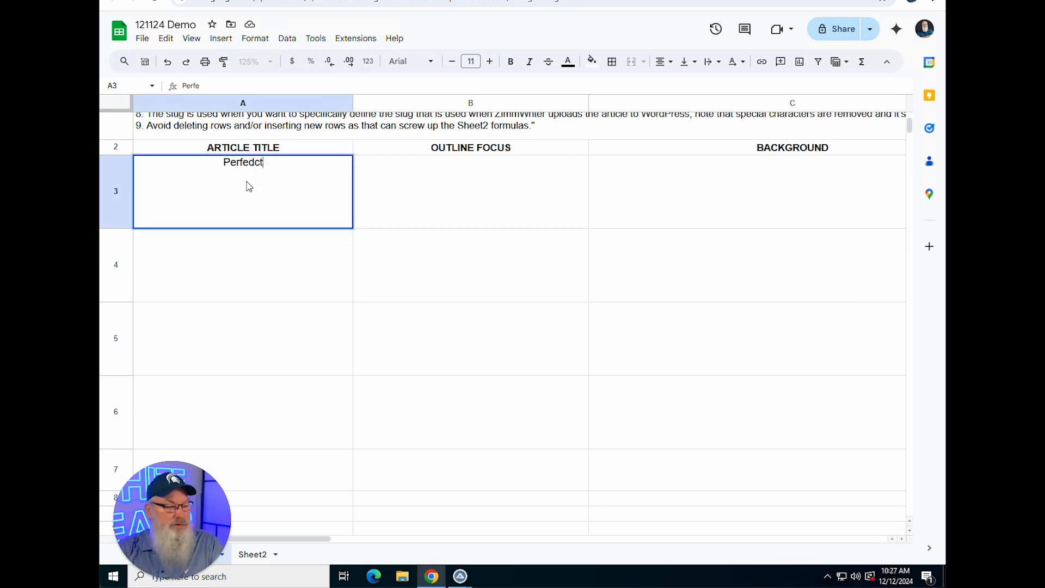
pyautogui.press('BackSpace')
pyautogui.press('BackSpace')
pyautogui.press('BackSpace')
pyautogui.write('c')
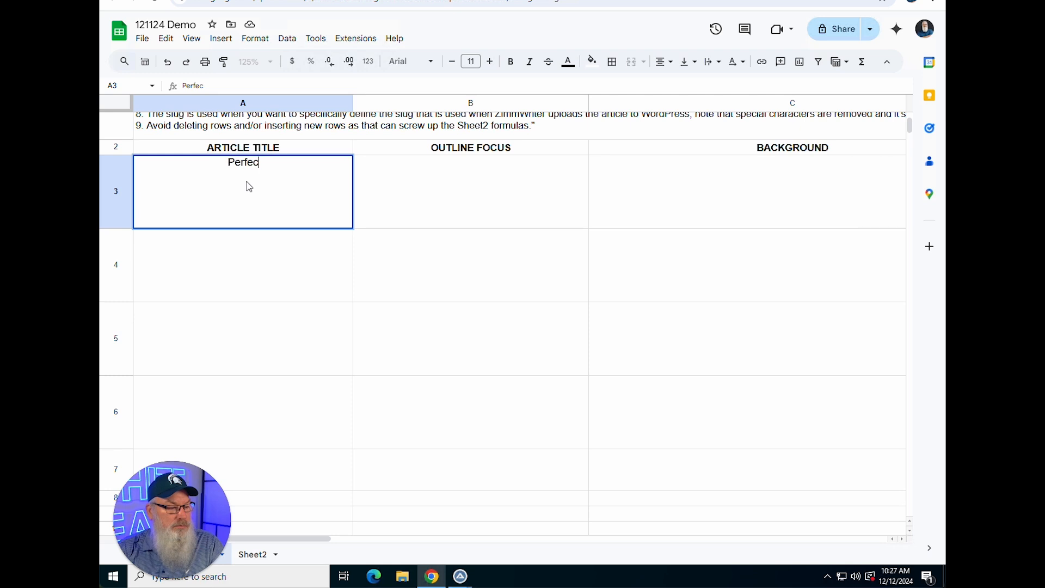
pyautogui.write('t Prompting Fr')
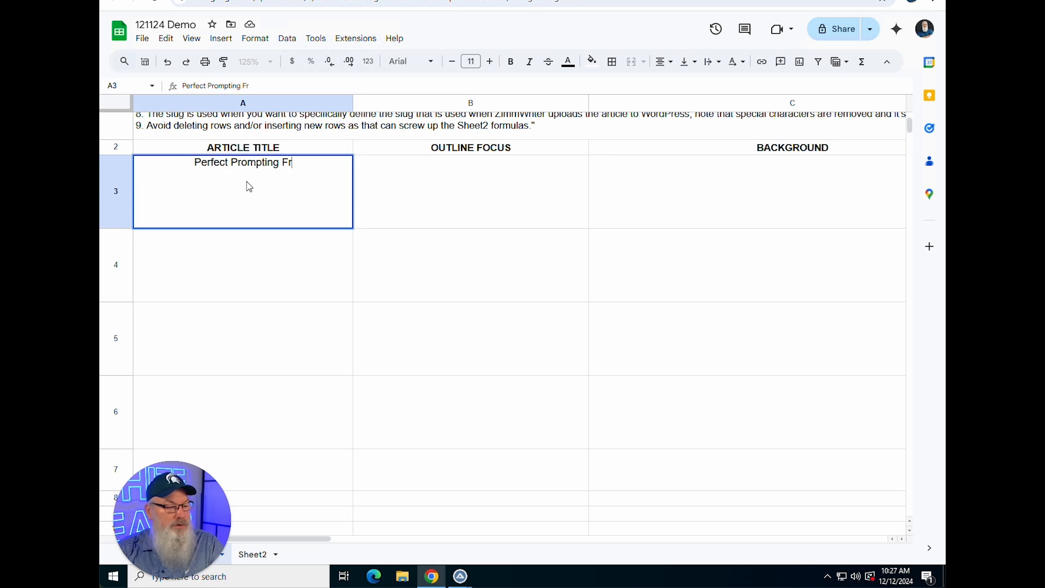
pyautogui.write('amewo')
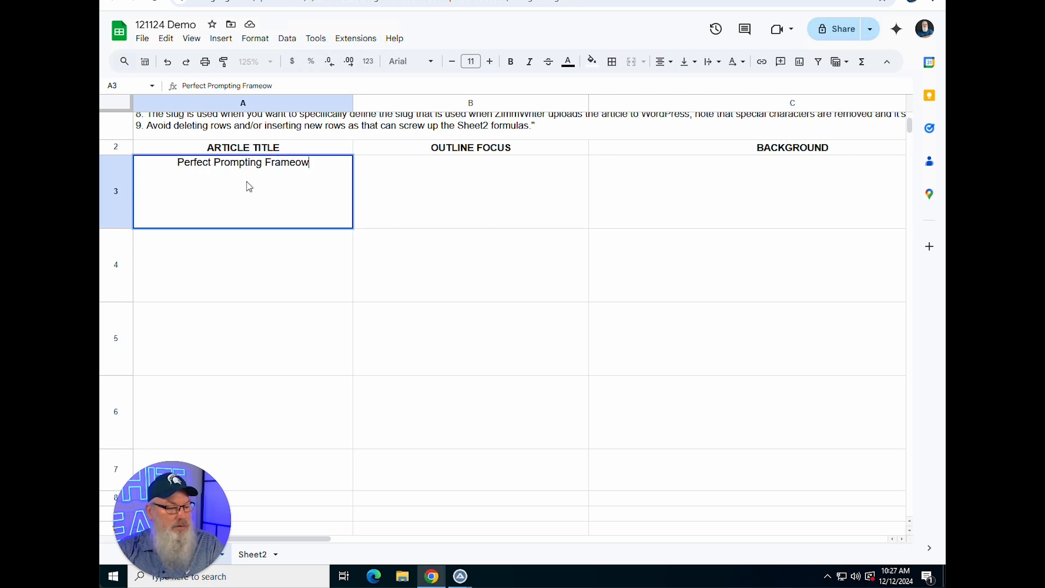
pyautogui.write('rk')
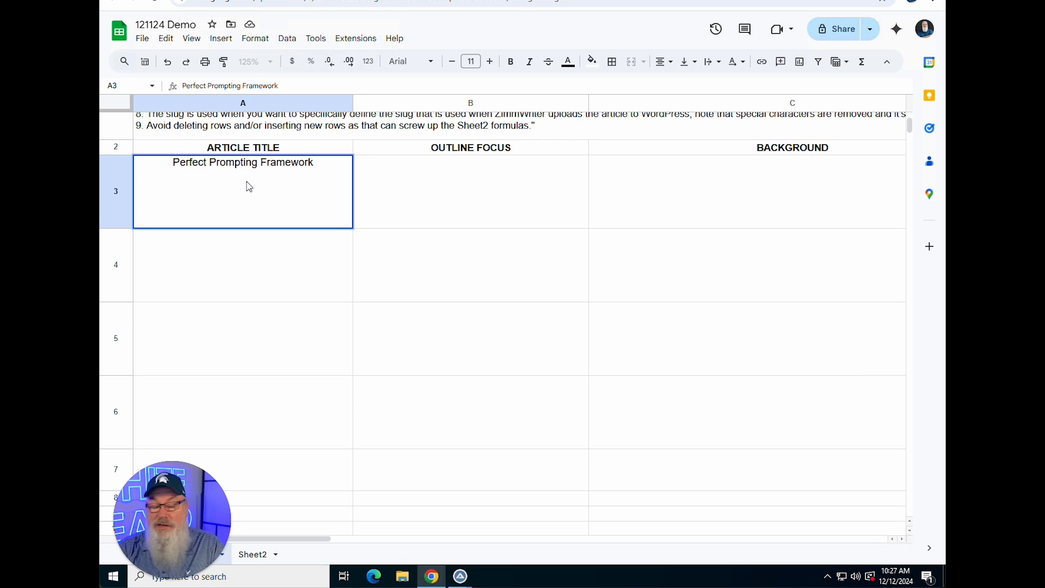
pyautogui.write(' - ')
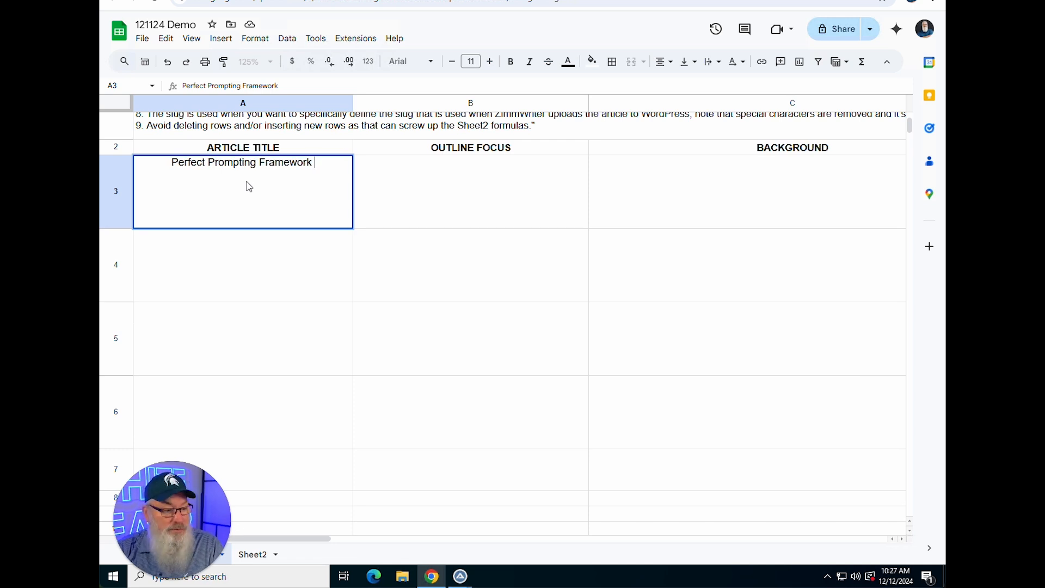
pyautogui.write("Why It's ")
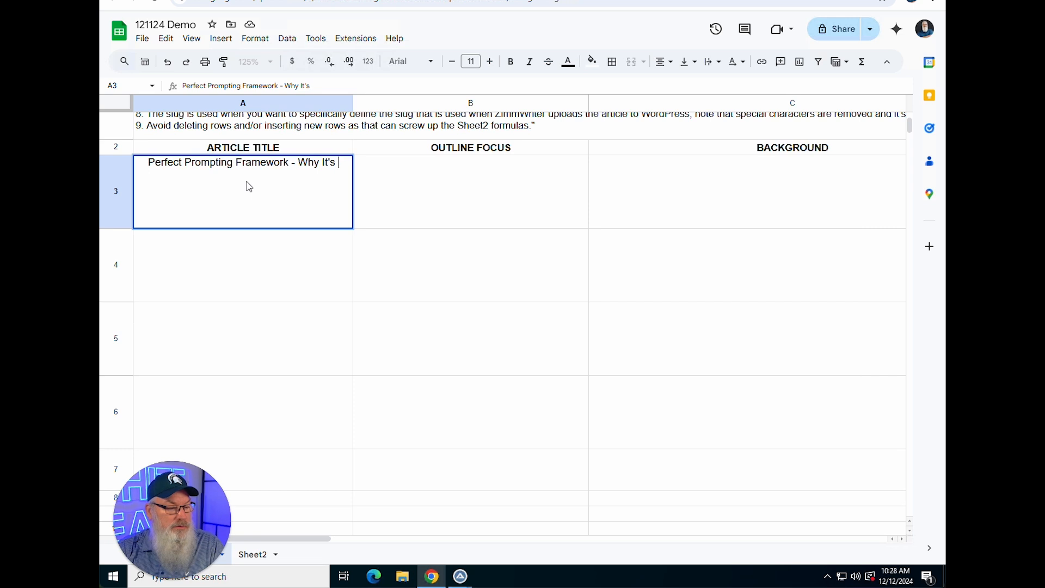
pyautogui.write('the ONLY ')
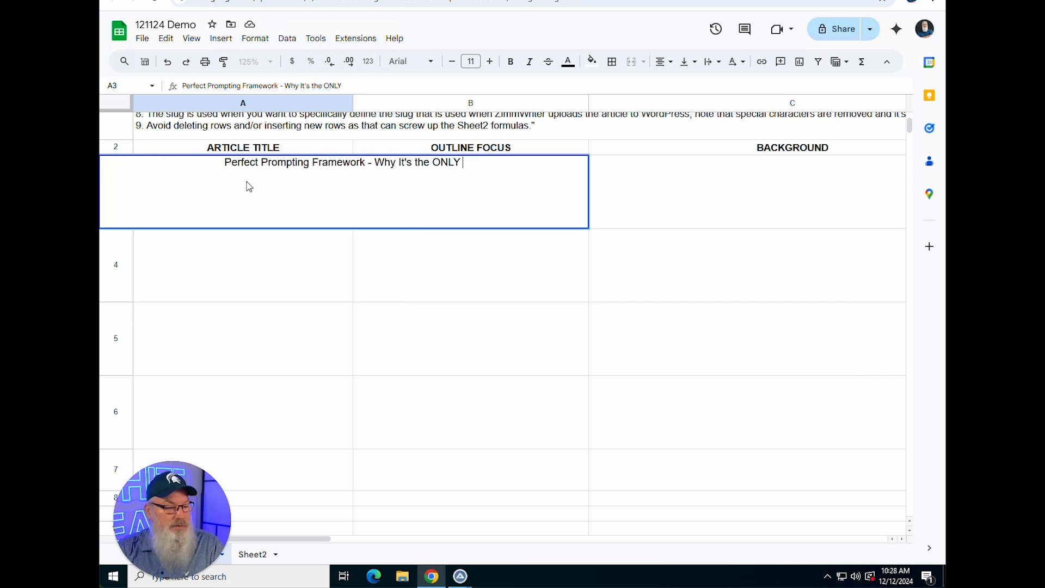
pyautogui.write('Prompt Y')
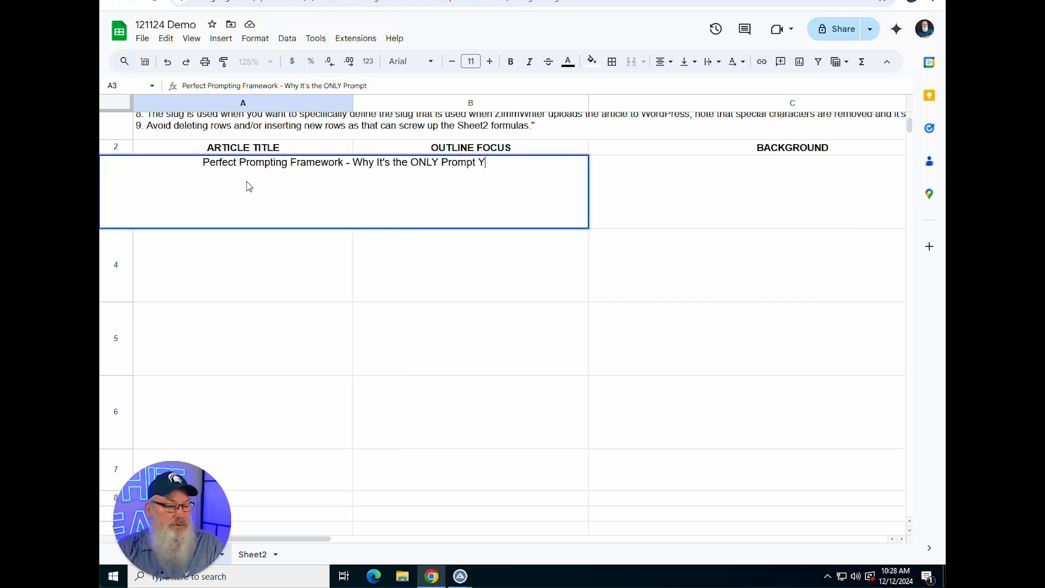
pyautogui.write('ou Need to Know')
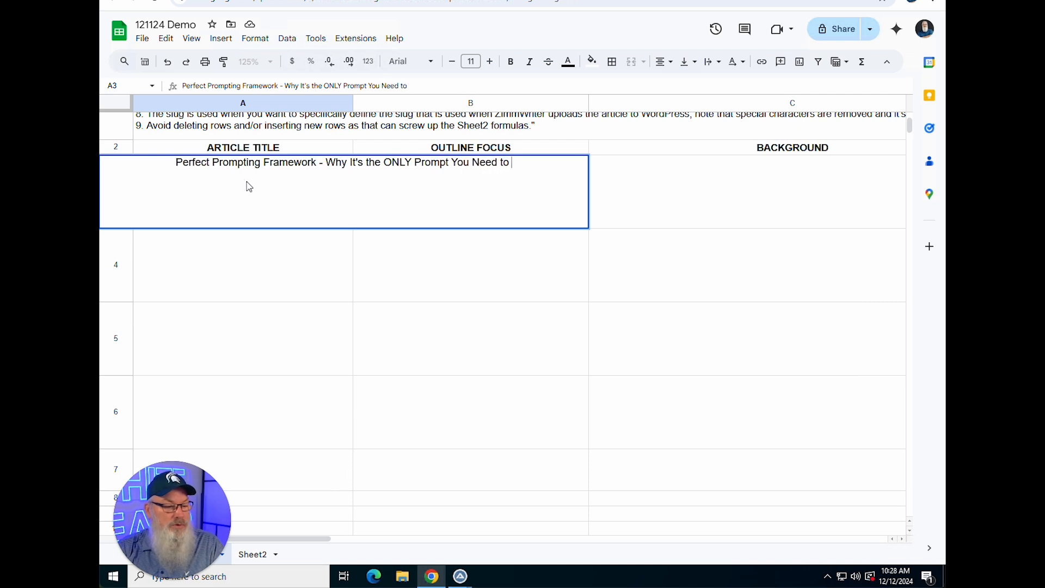
pyautogui.press('Tab')
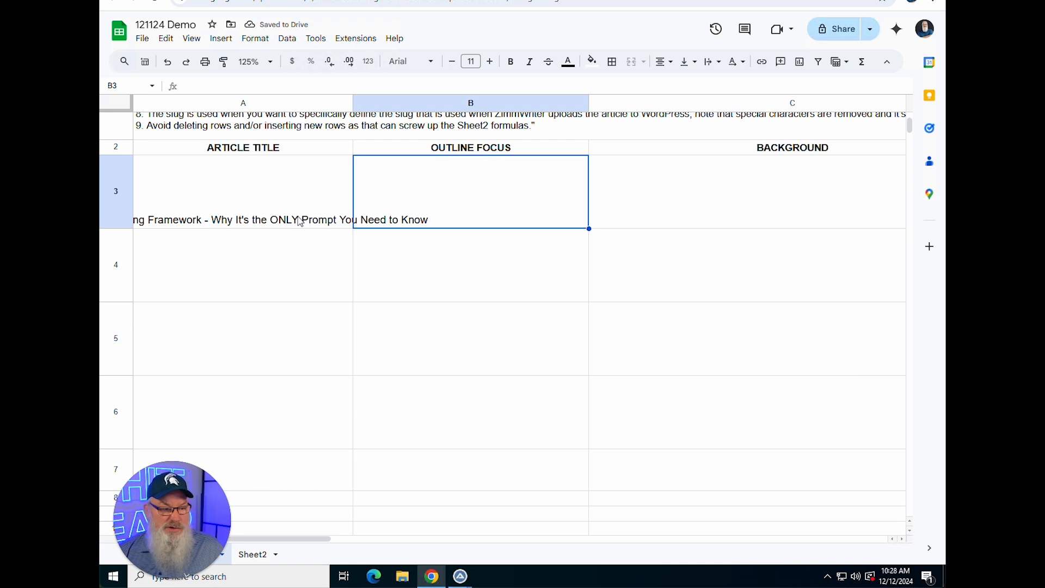
# Step: Review the Best Practices notes on Outline Focus, Background and Outline alongside the matching row 3 cells
pyautogui.scroll(3, 298, 222)
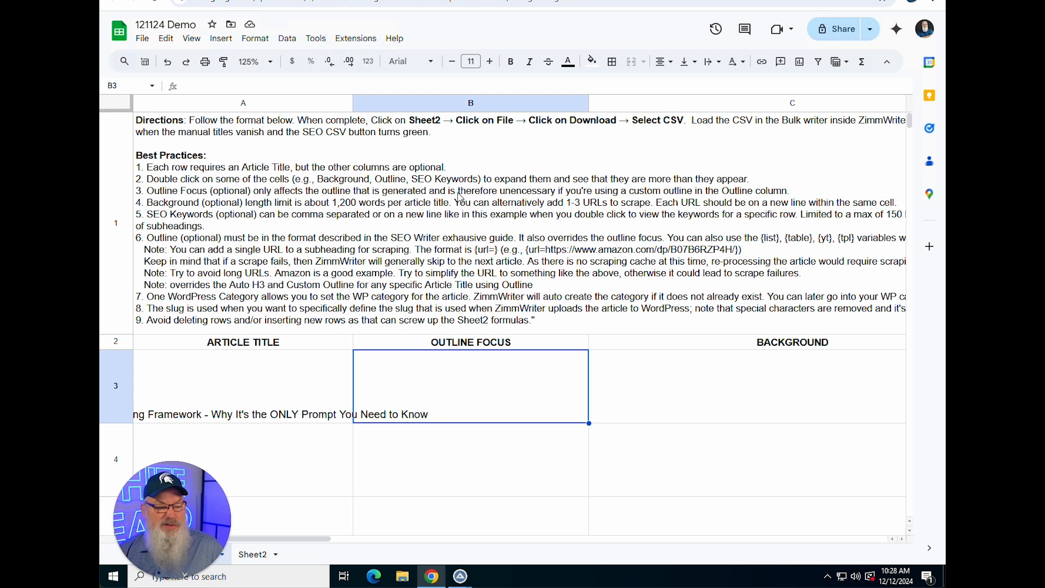
pyautogui.click(623, 381)
pyautogui.press('Tab')
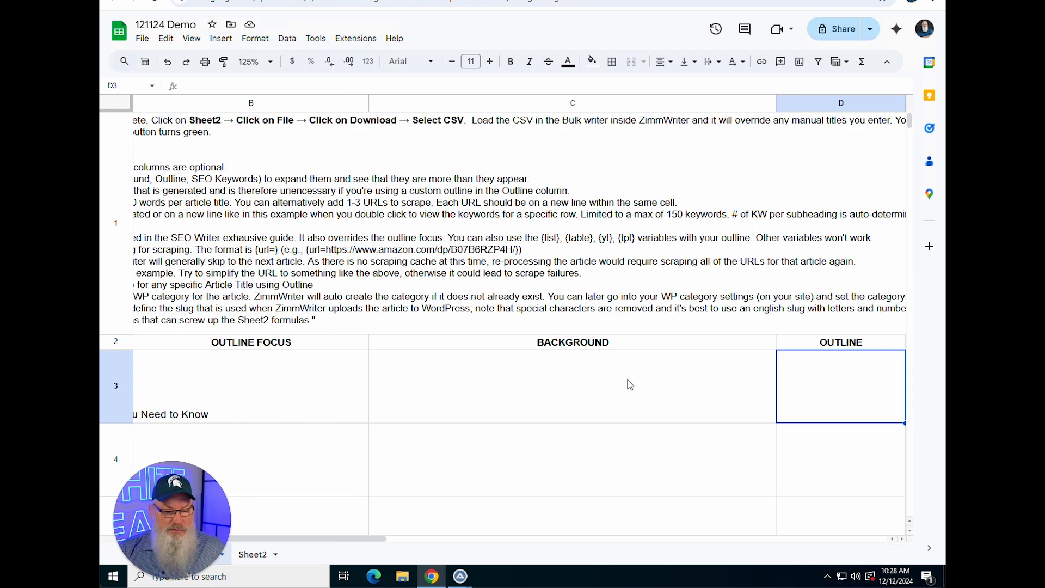
pyautogui.press('Left')
pyautogui.press('Left')
pyautogui.press('Left')
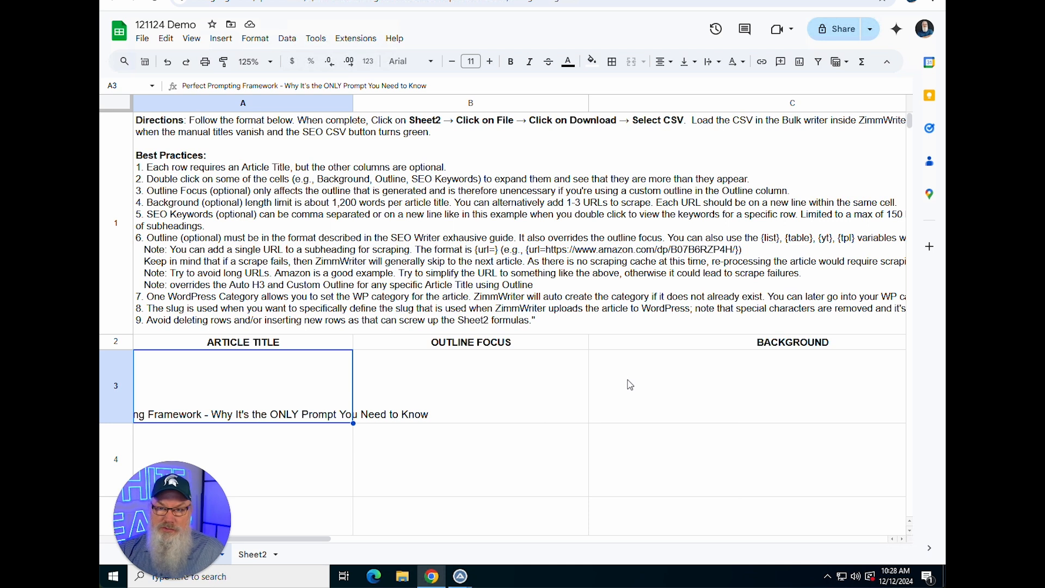
pyautogui.press('Right')
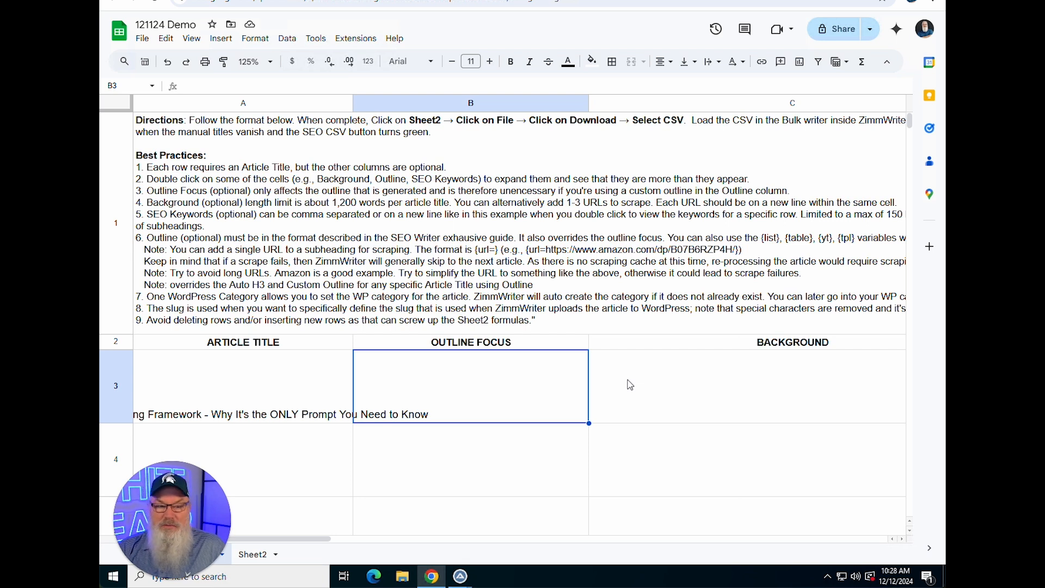
pyautogui.click(630, 385)
pyautogui.press('Left')
pyautogui.press('Left')
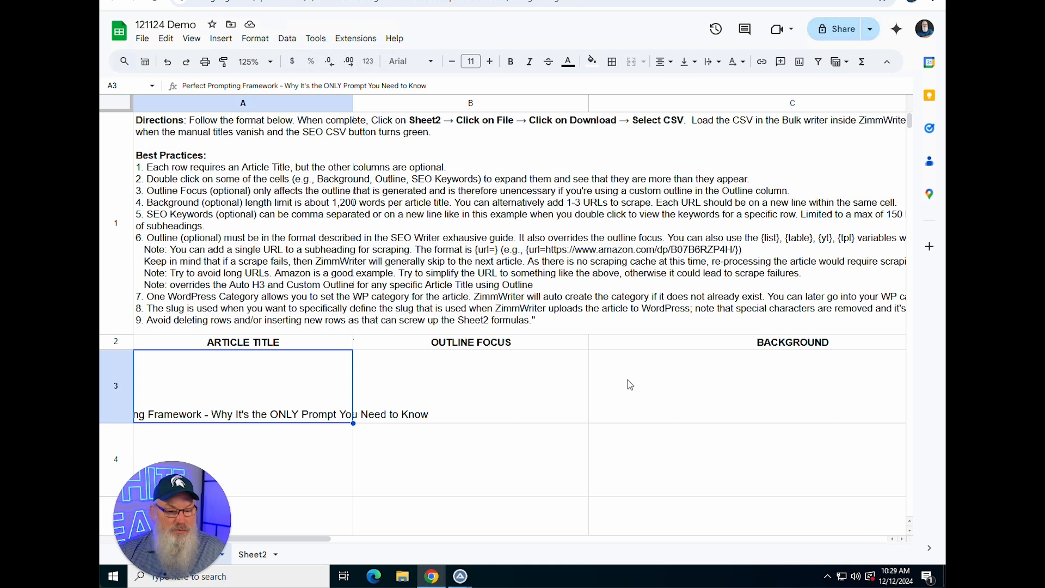
pyautogui.click(675, 376)
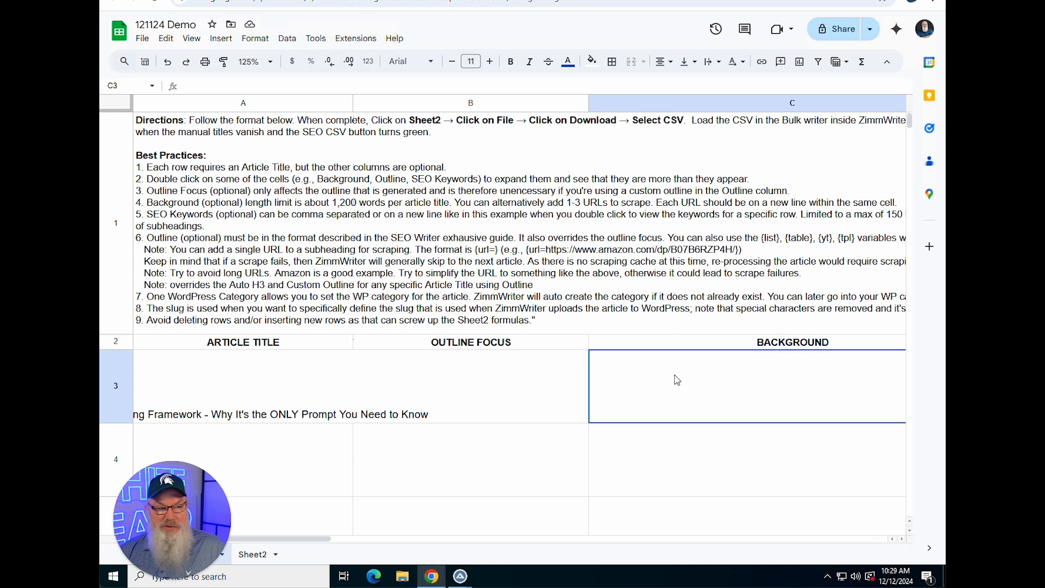
# Step: Open YouTube in a new browser tab, search for the video creator's name plus "ai", and open the creator's channel
pyautogui.hotkey('ctrl', 't')
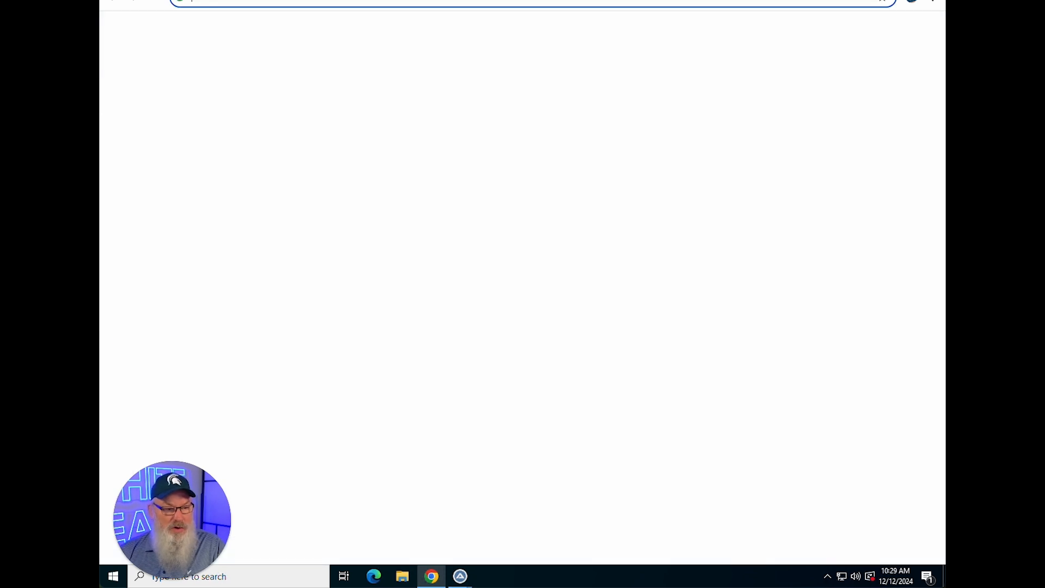
pyautogui.write('youtube')
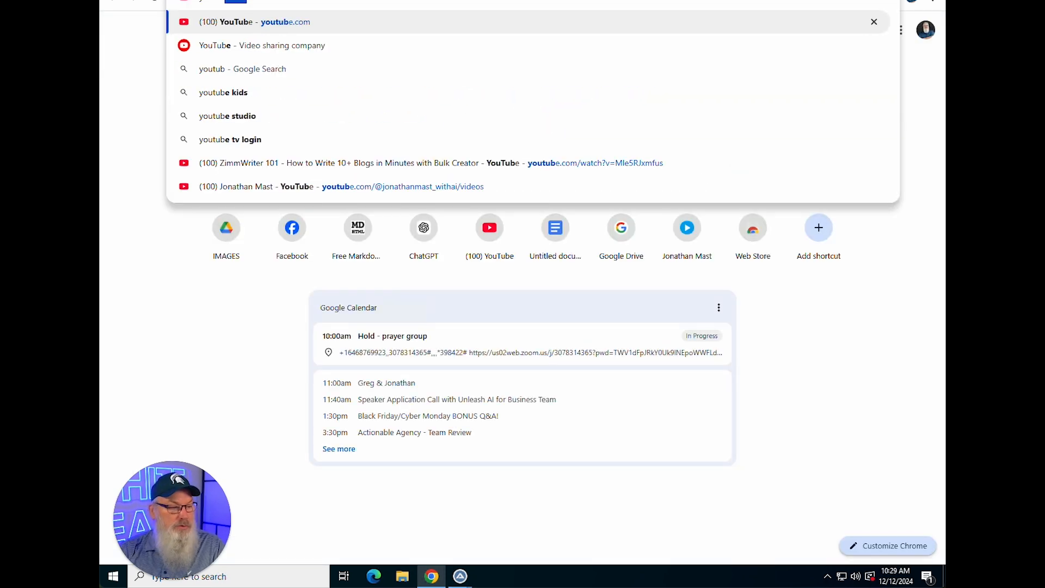
pyautogui.press('Return')
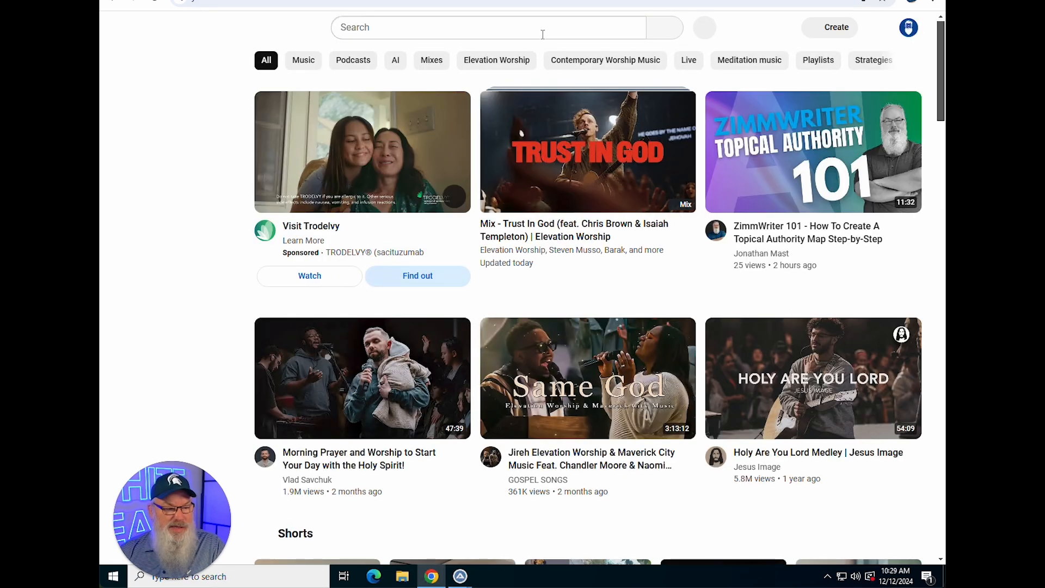
pyautogui.write('jonathan mast ')
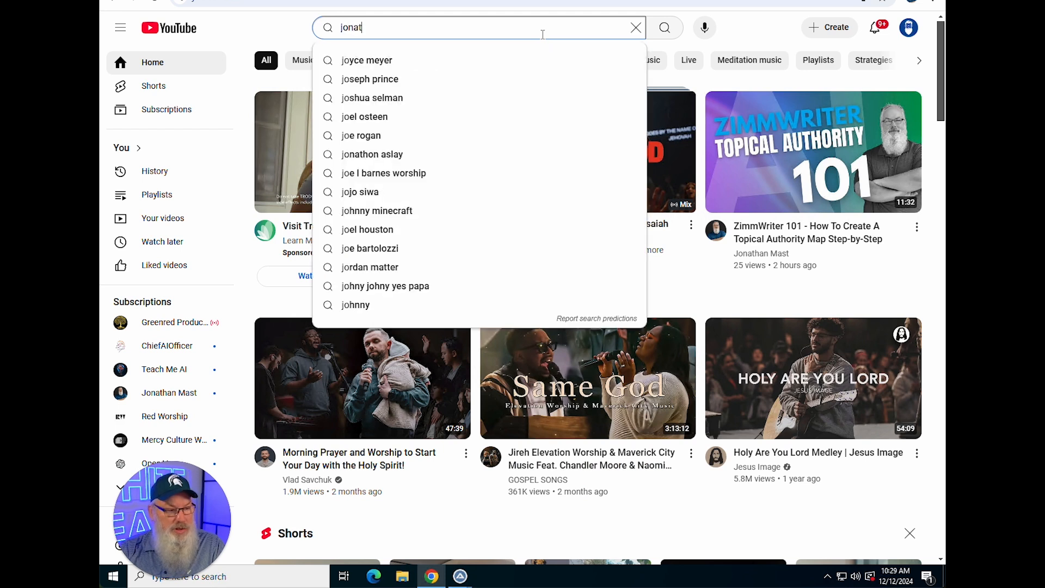
pyautogui.write('ai')
pyautogui.press('Return')
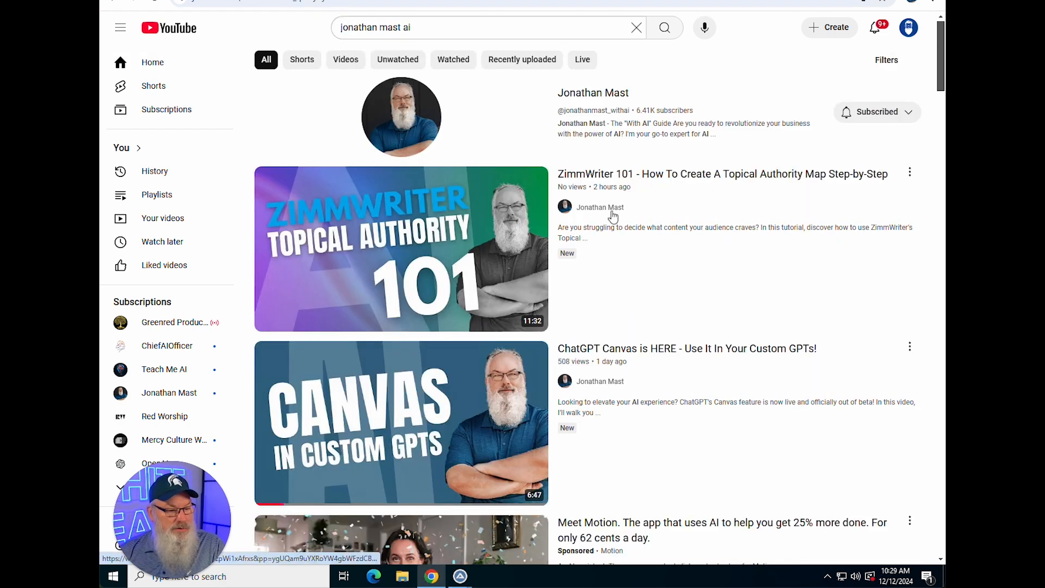
pyautogui.click(597, 96)
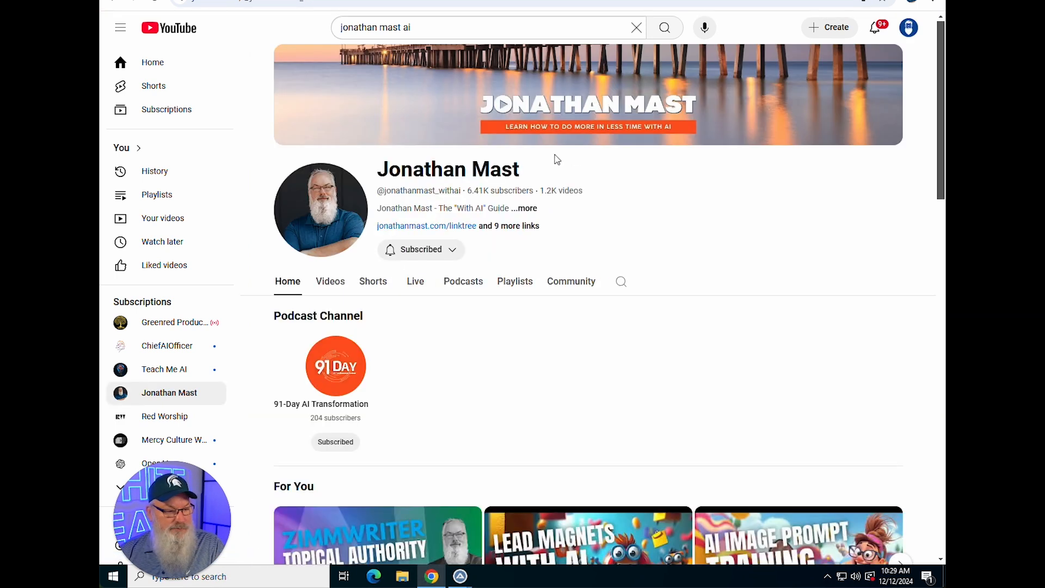
pyautogui.scroll(-1, 504, 333)
pyautogui.scroll(-4, 504, 333)
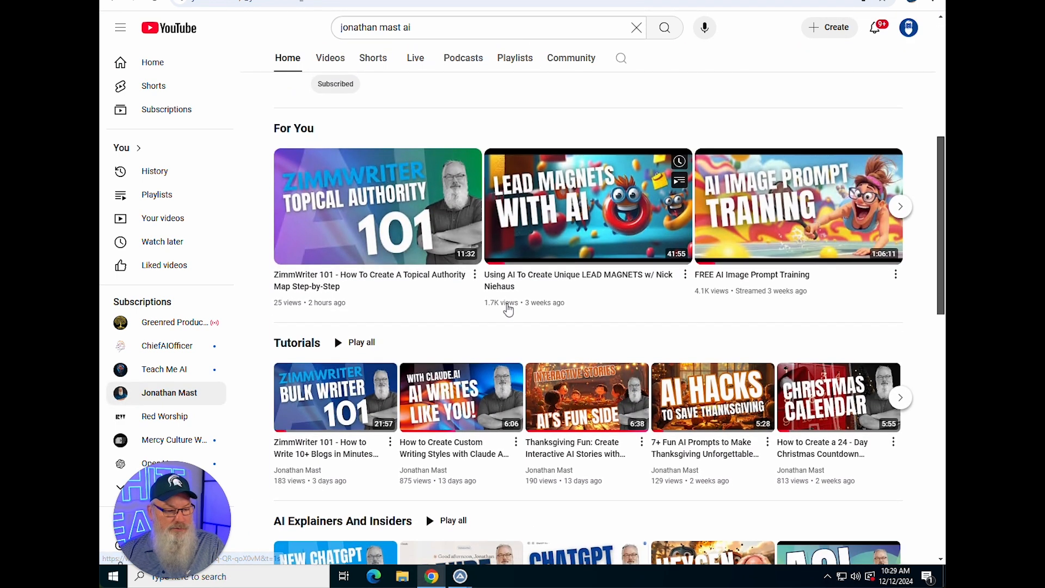
pyautogui.scroll(6, 506, 304)
# Step: Extend the YouTube search with "perfect prompting framework" and open the video "How to Create Winning AI Prompts: The Perfect Framework Revealed"
pyautogui.click(479, 29)
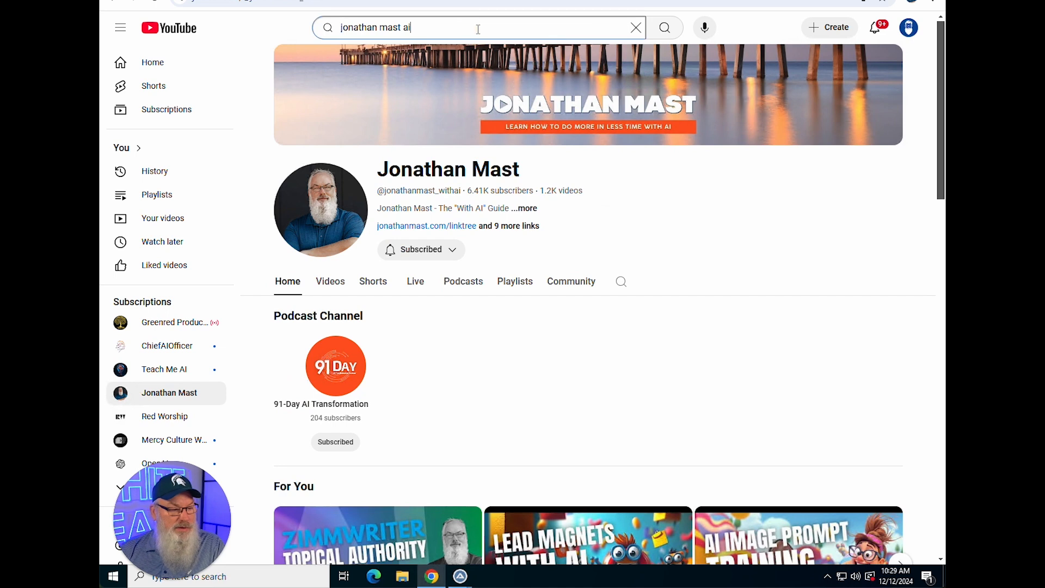
pyautogui.write('perfect')
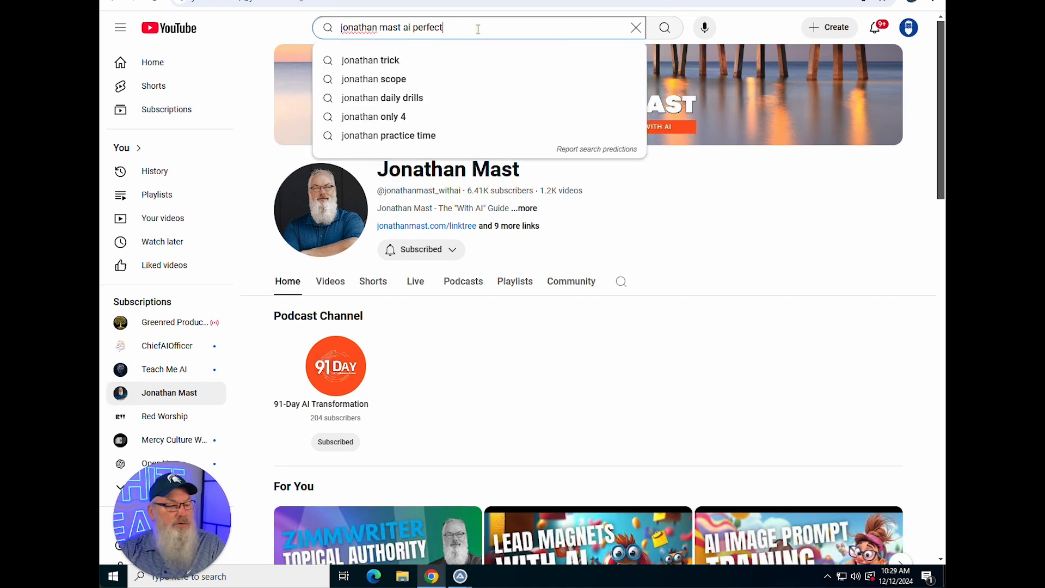
pyautogui.write(' prompting framework')
pyautogui.press('Return')
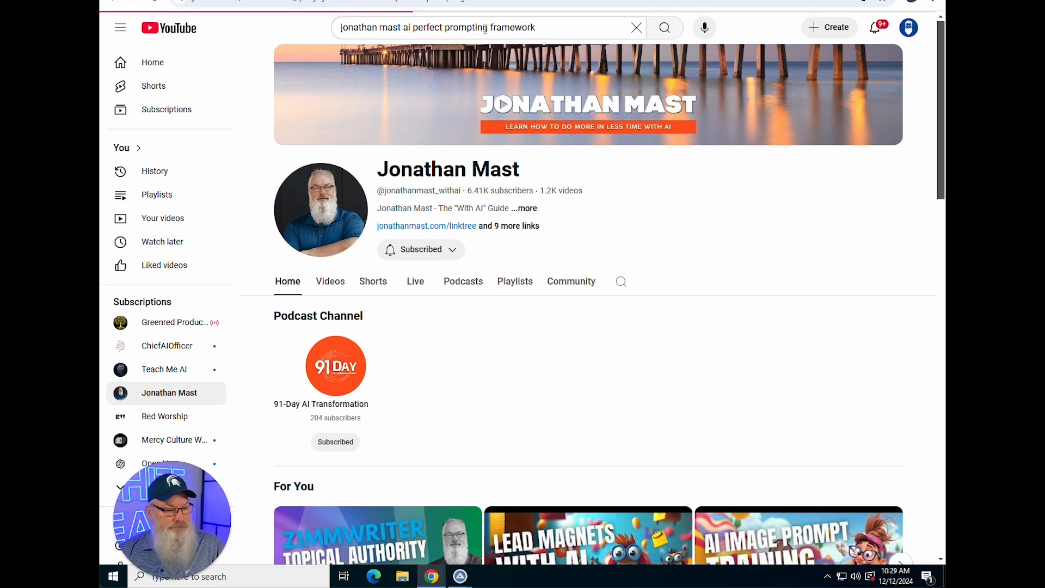
pyautogui.scroll(-2, 652, 280)
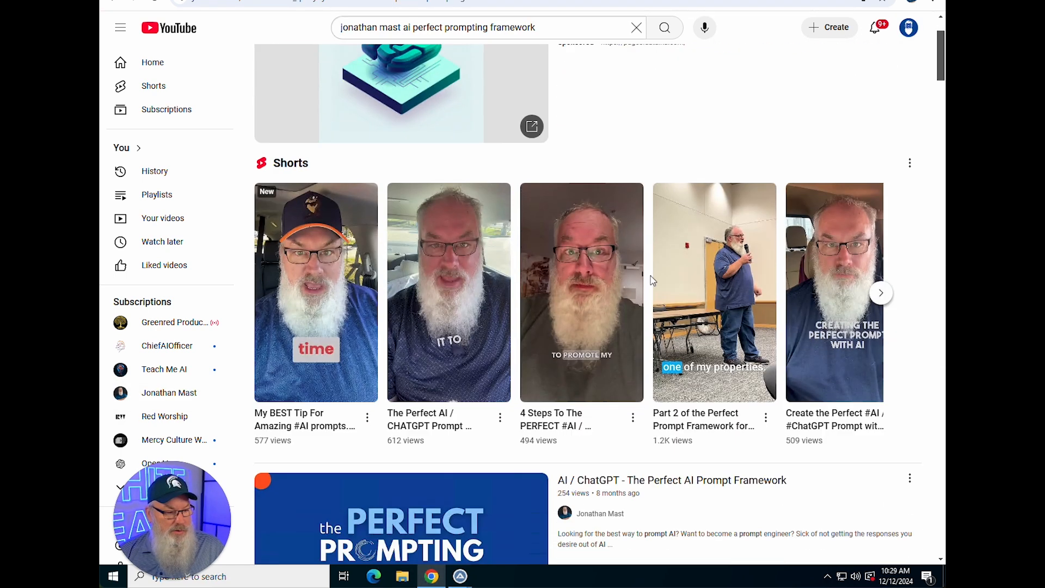
pyautogui.scroll(-7, 651, 275)
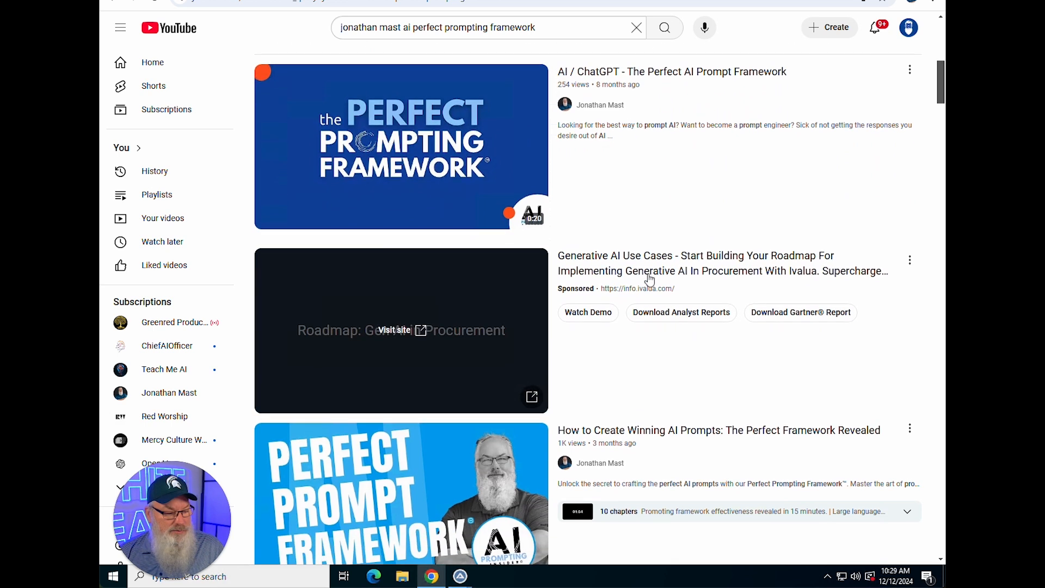
pyautogui.scroll(-4, 650, 280)
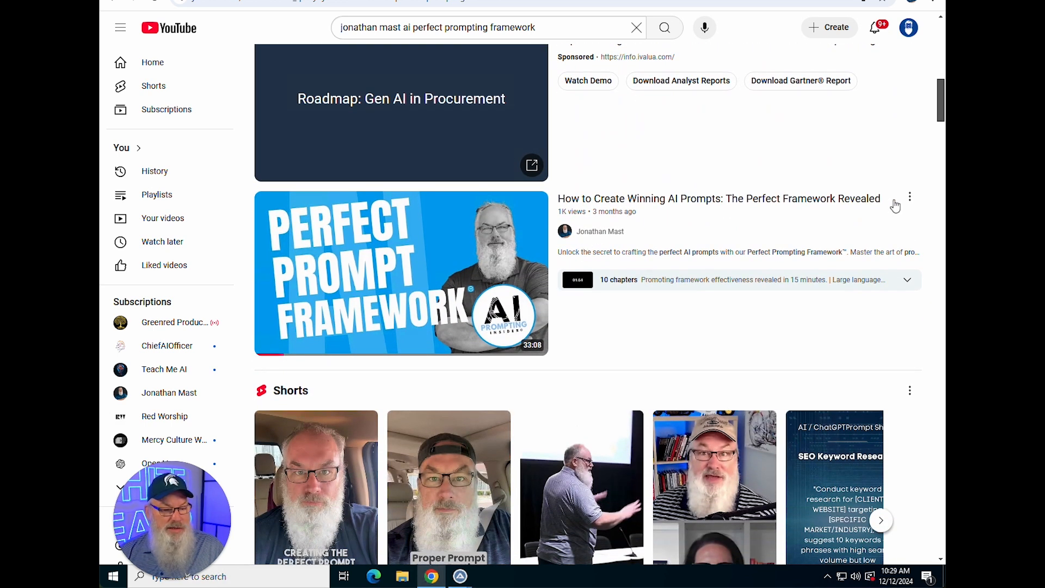
pyautogui.click(808, 200)
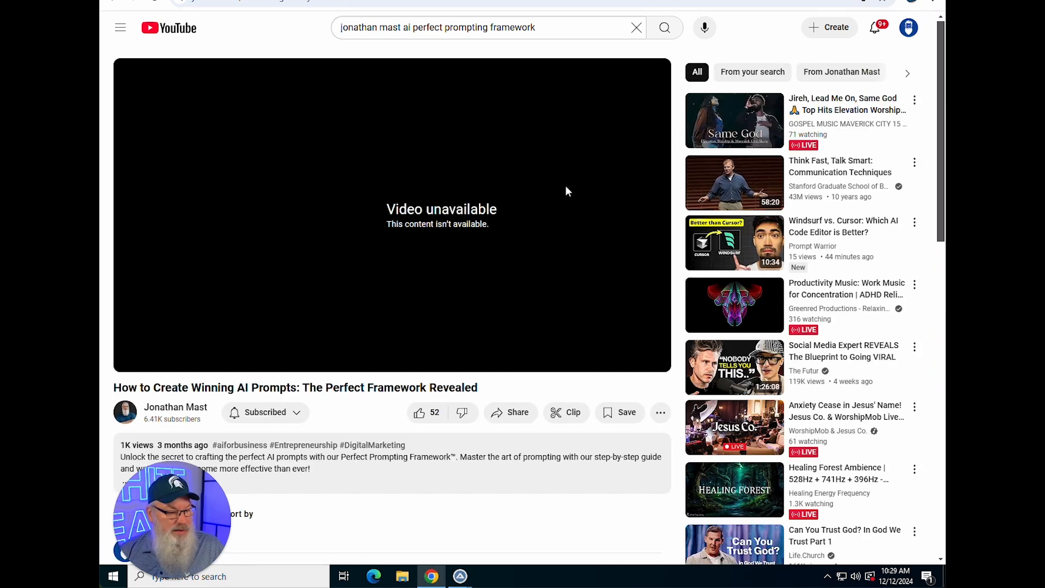
# Step: Show the video's transcript from its expanded description and select the entire transcript text, from the first entry to the last
pyautogui.scroll(-3, 362, 299)
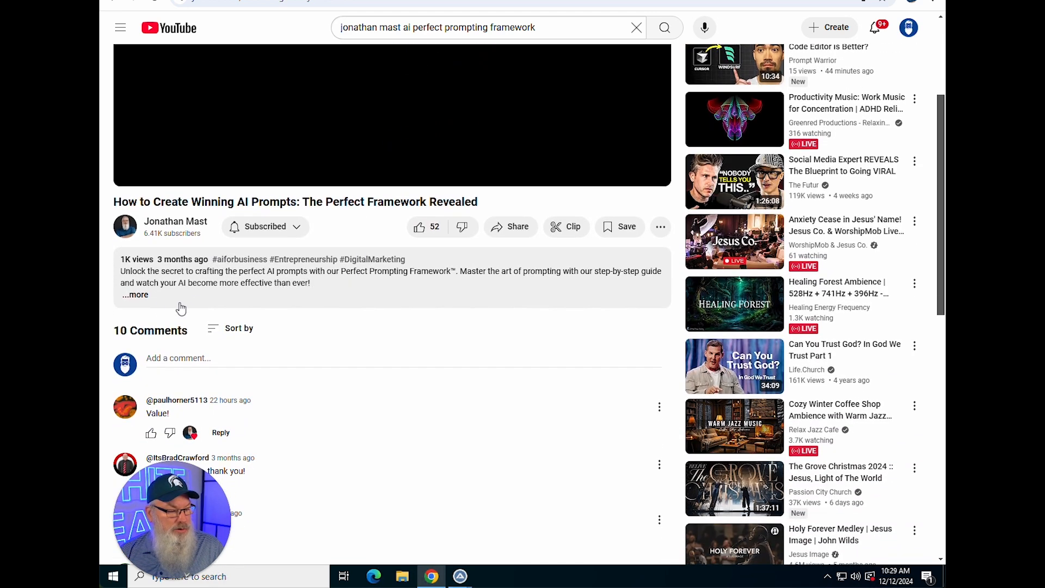
pyautogui.click(139, 296)
pyautogui.scroll(-10, 357, 298)
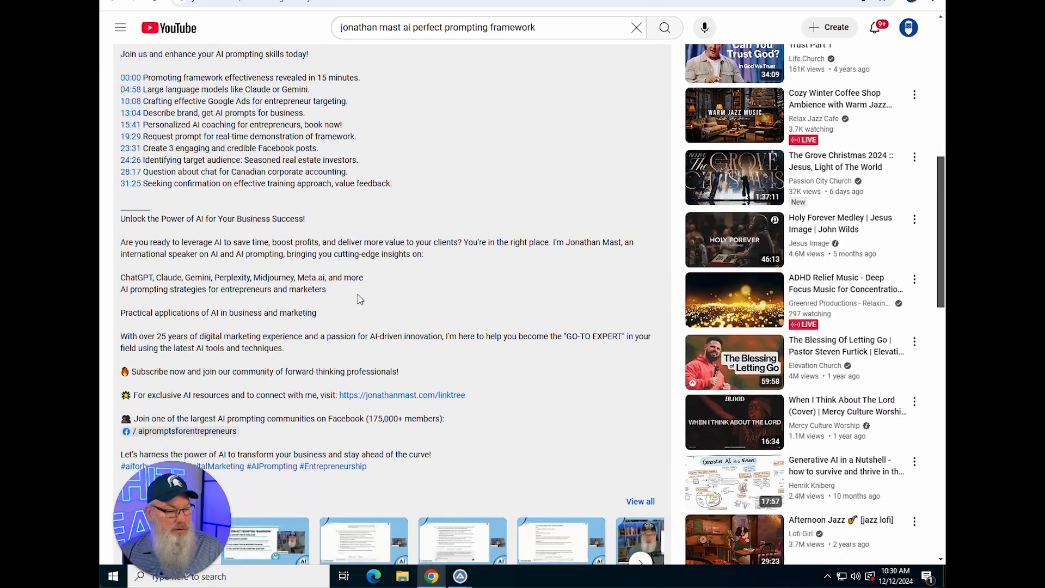
pyautogui.scroll(-1, 359, 300)
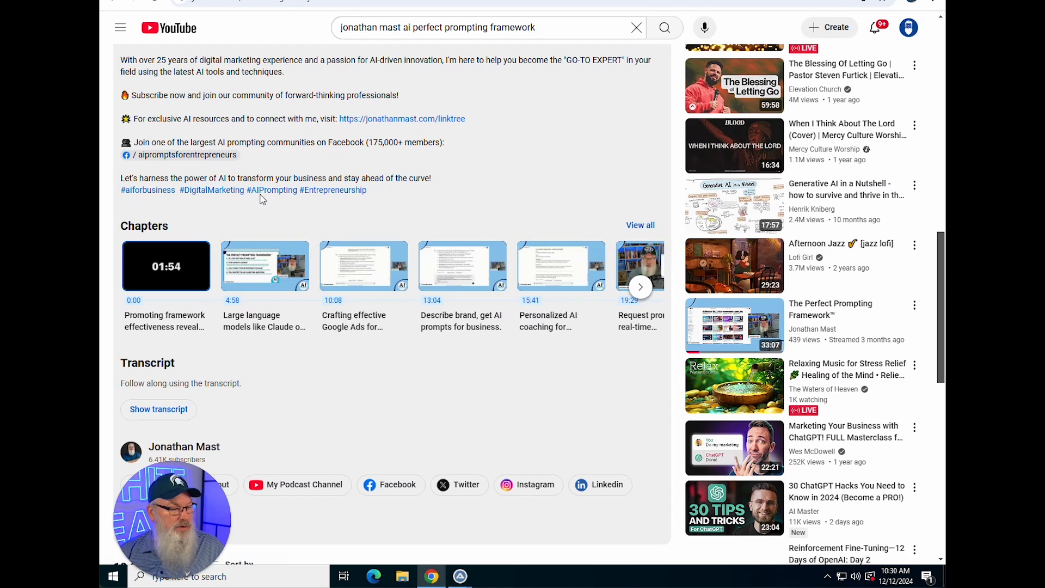
pyautogui.scroll(-1, 207, 277)
pyautogui.click(168, 300)
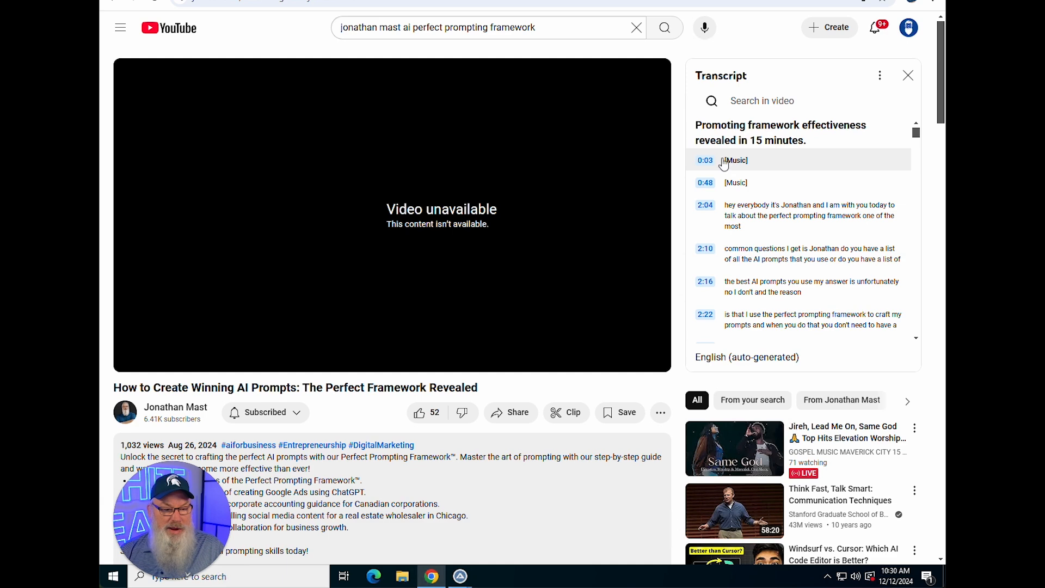
pyautogui.moveTo(720, 156); pyautogui.dragTo(791, 421)
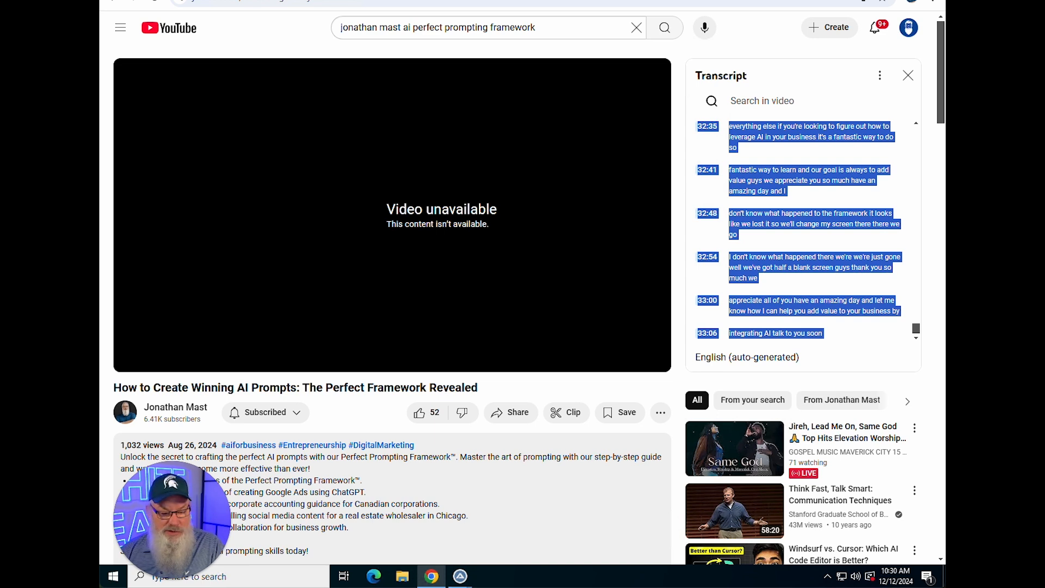
# Step: Switch to ChatGPT and write a prompt requesting a background information document for ZimmWriter of 1200 words or less
pyautogui.hotkey('ctrl', 'Tab')
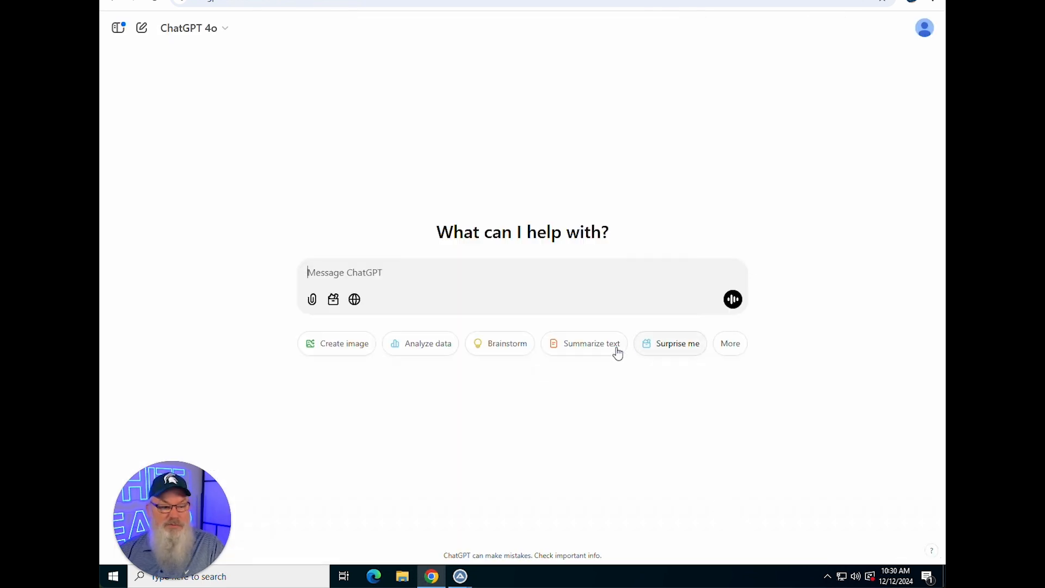
pyautogui.click(536, 268)
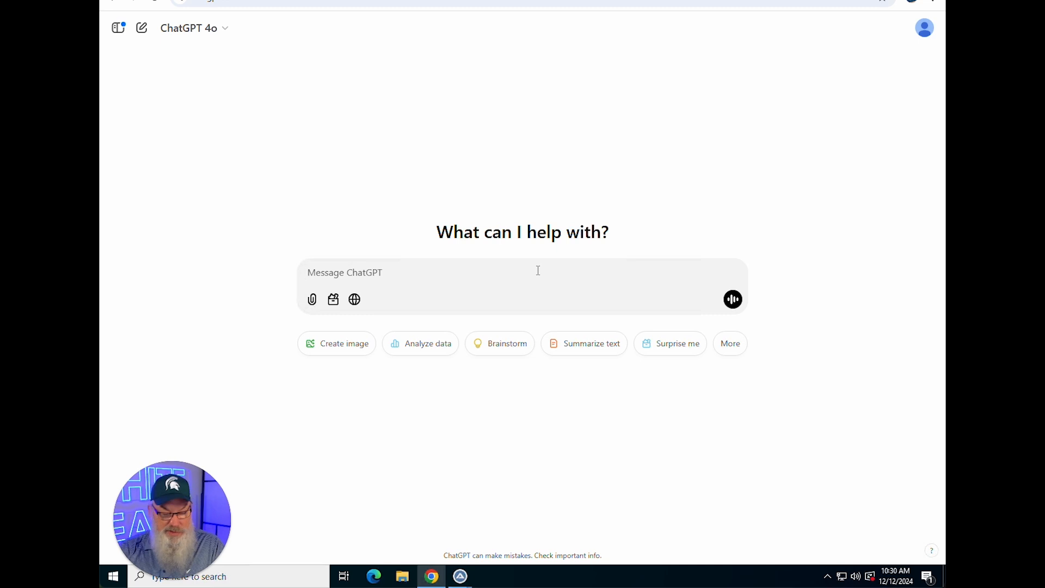
pyautogui.write('i need a backgrup')
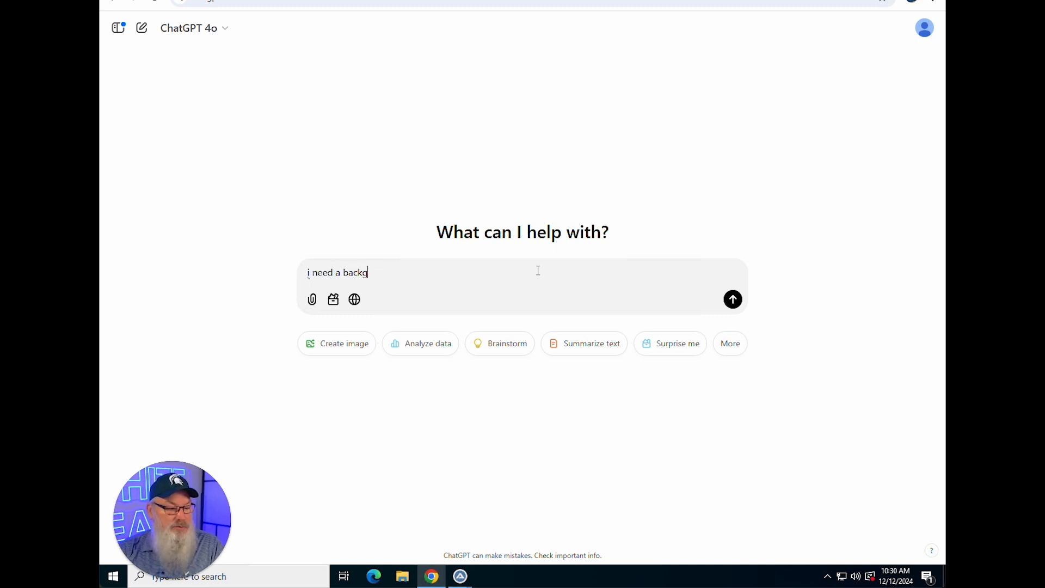
pyautogui.press('BackSpace')
pyautogui.write('ound infroatmion doc')
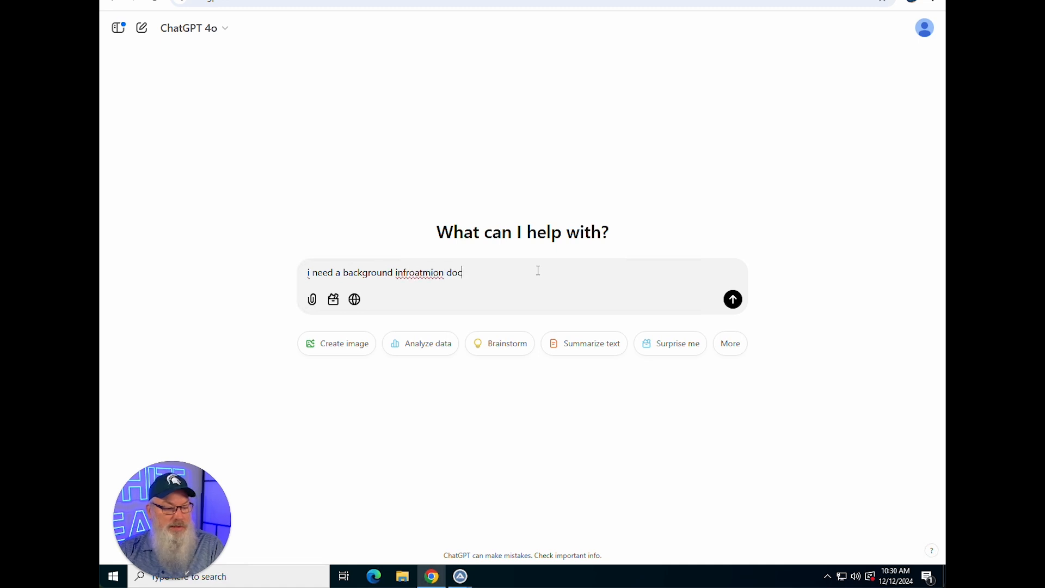
pyautogui.write('ument form')
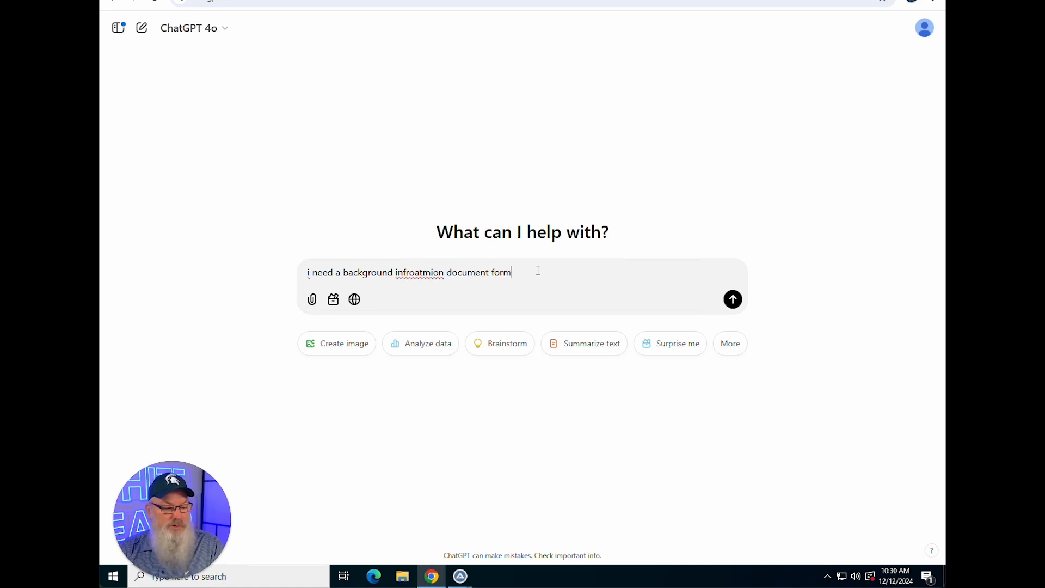
pyautogui.write(' Zimmer')
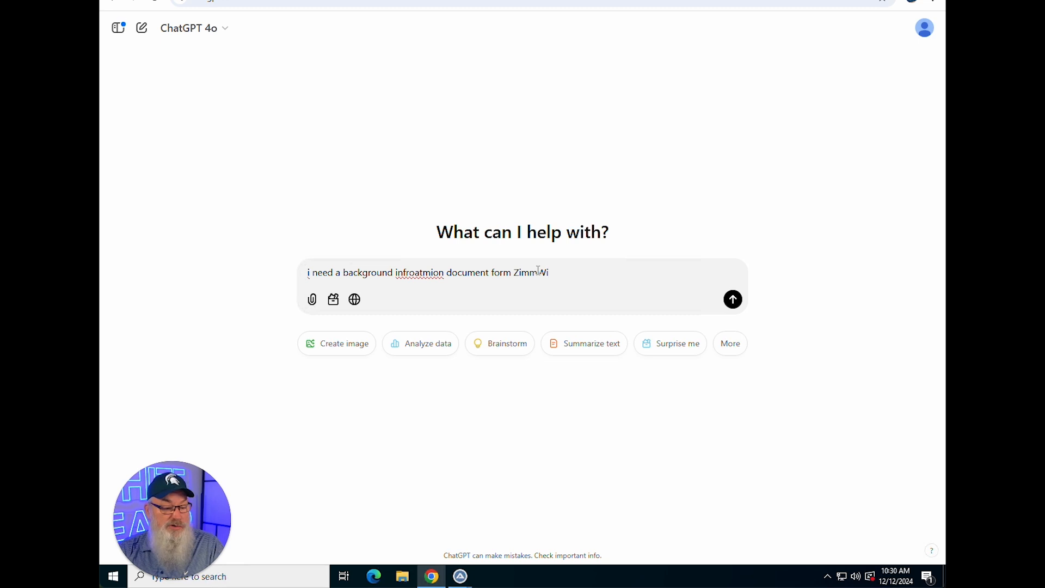
pyautogui.write('iter')
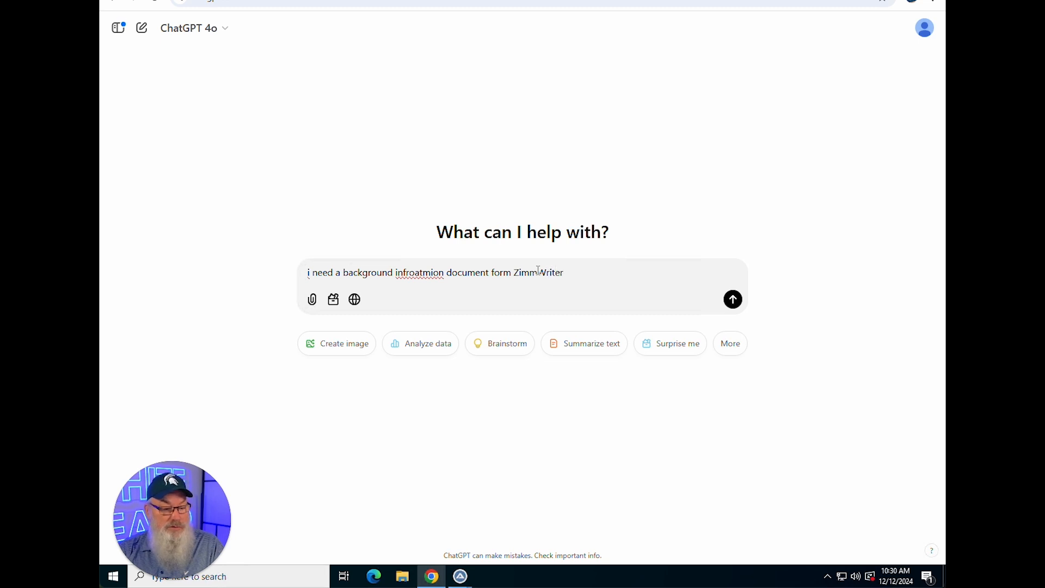
pyautogui.write(' of 100')
pyautogui.press('BackSpace')
pyautogui.press('BackSpace')
pyautogui.write('200')
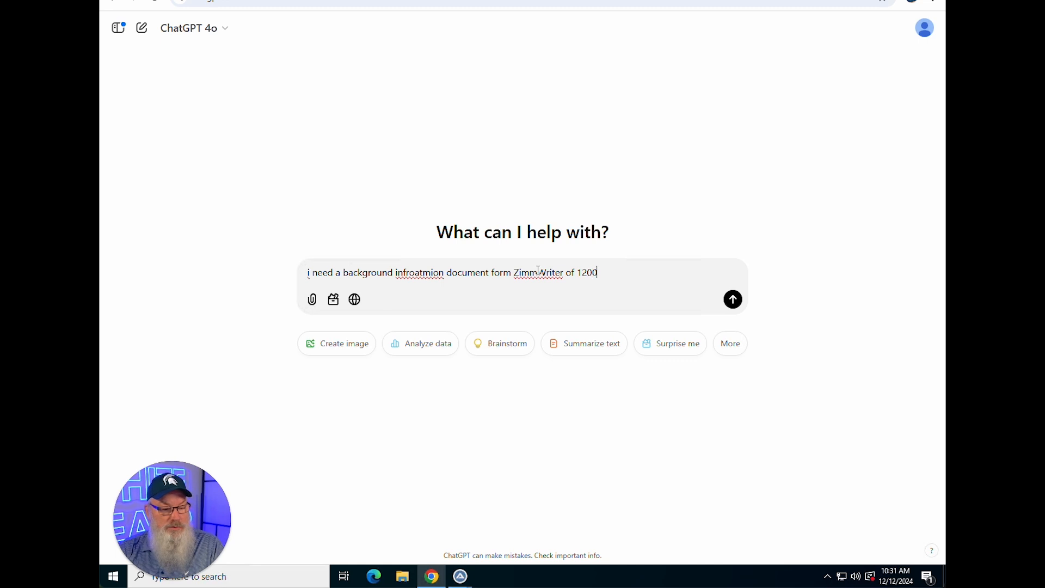
pyautogui.write(' words or less.')
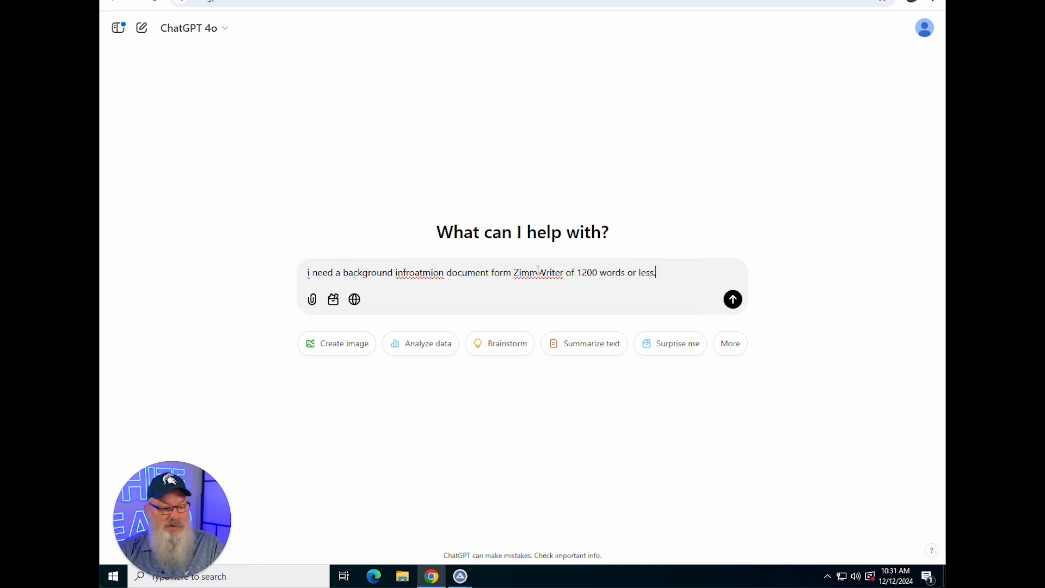
# Step: Extend the prompt with "Please review this video transcript and create this background document to help ZW write about the Perfect Prompting Framework" and correct the misspelled "information"
pyautogui.write(' Please review this vi')
pyautogui.write('do')
pyautogui.write('o transcript and')
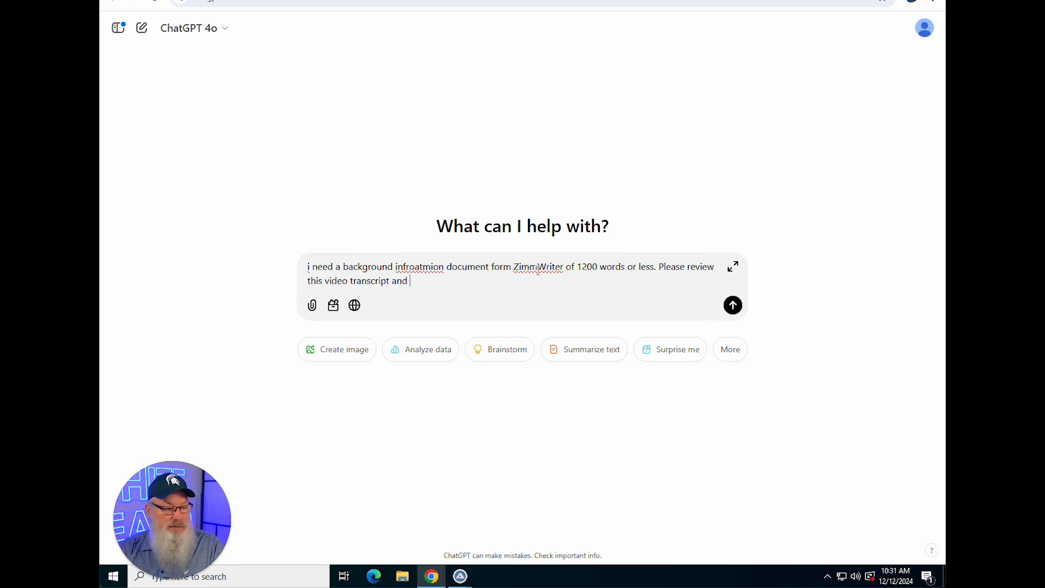
pyautogui.rightClick(435, 267)
pyautogui.click(452, 283)
pyautogui.click(446, 283)
pyautogui.write('create this b')
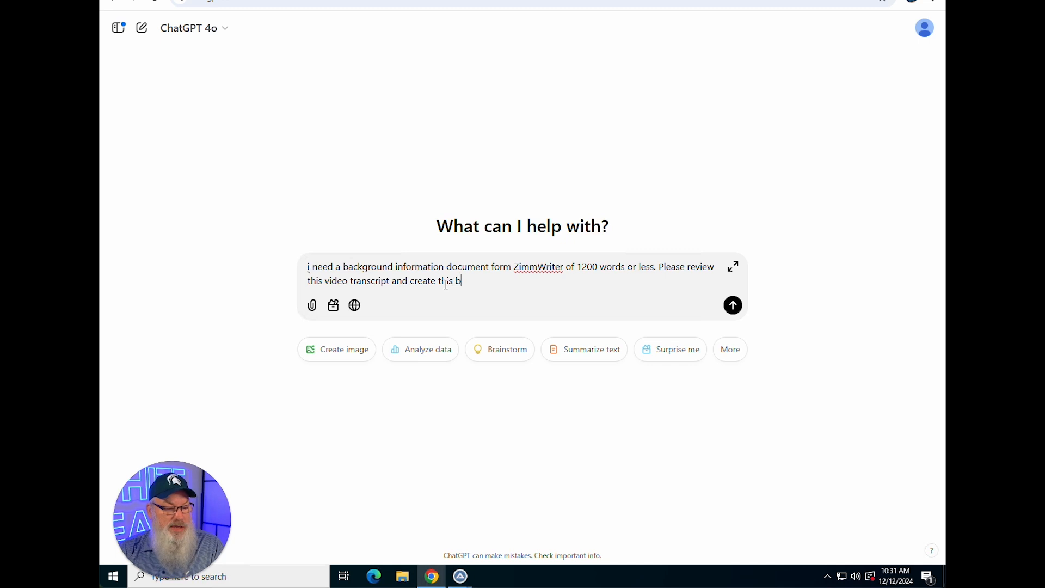
pyautogui.write('ackground')
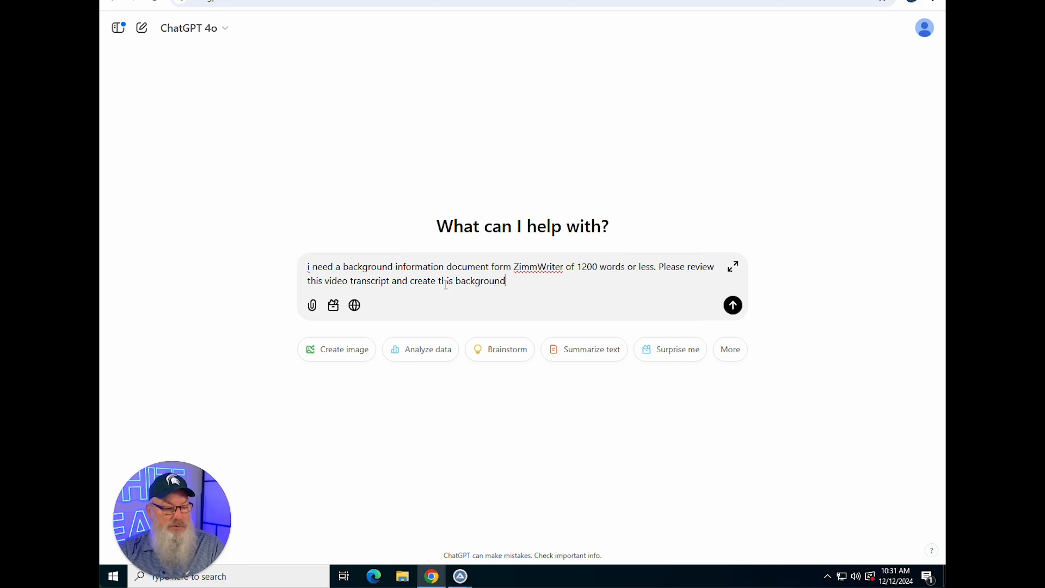
pyautogui.write(' codudocument to help ZW write about the Perfect Prompt Fr')
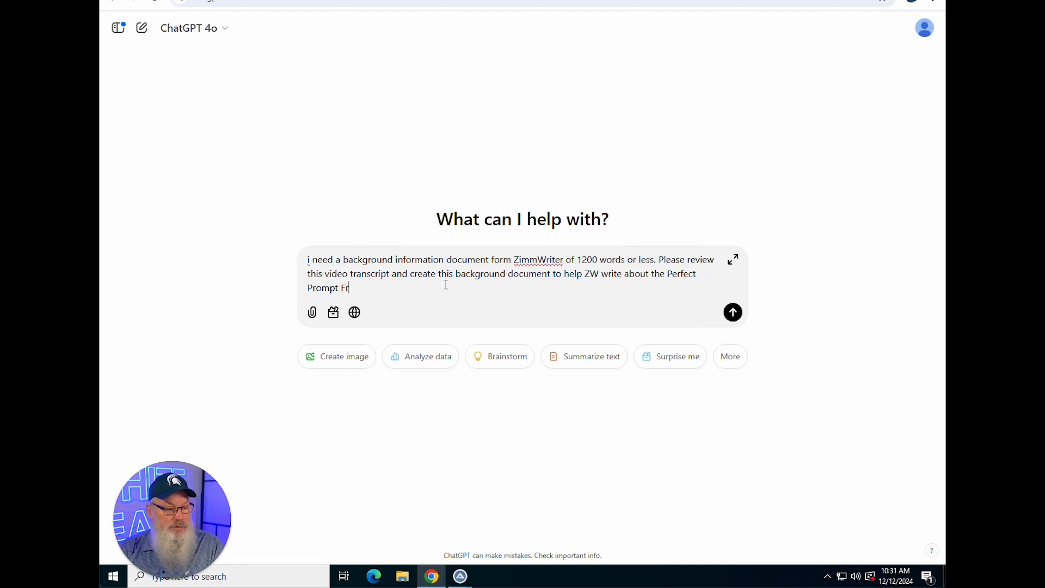
pyautogui.write('g Framework')
# Step: Paste the video transcript below the instructions, separated by a blank line, and submit the prompt to ChatGPT
pyautogui.hotkey('shift', 'Return')
pyautogui.hotkey('shift', 'Return')
pyautogui.hotkey('ctrl', 'v')
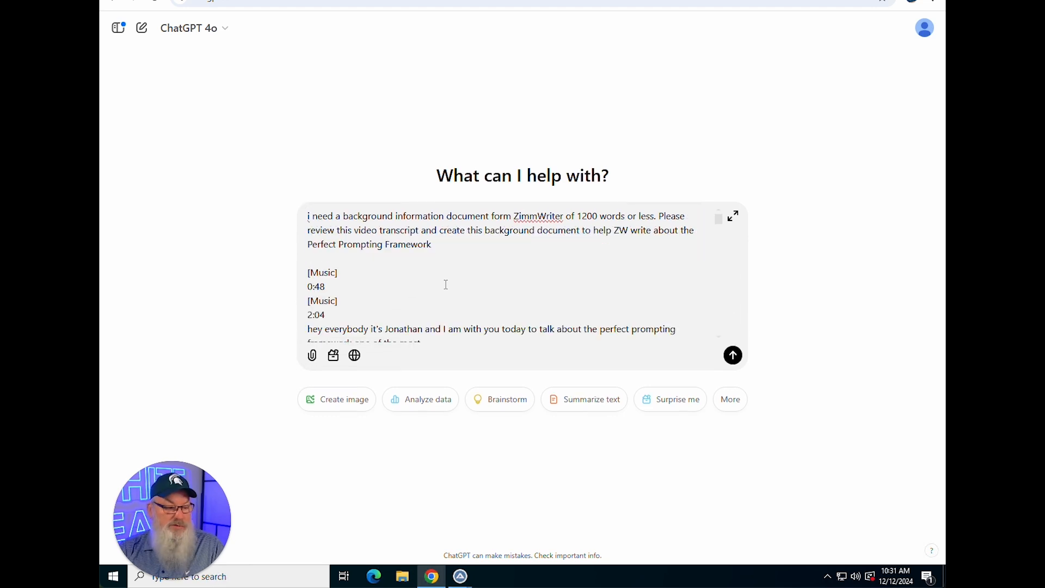
pyautogui.press('Return')
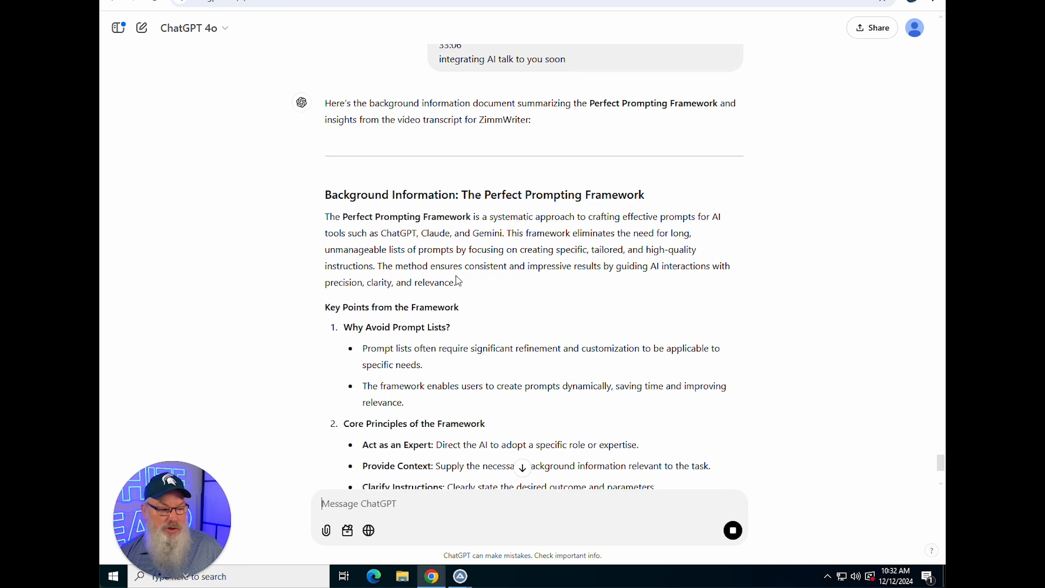
# Step: Copy ChatGPT's complete response and paste it into a new blank Google Docs document in its own browser tab
pyautogui.scroll(-5, 457, 276)
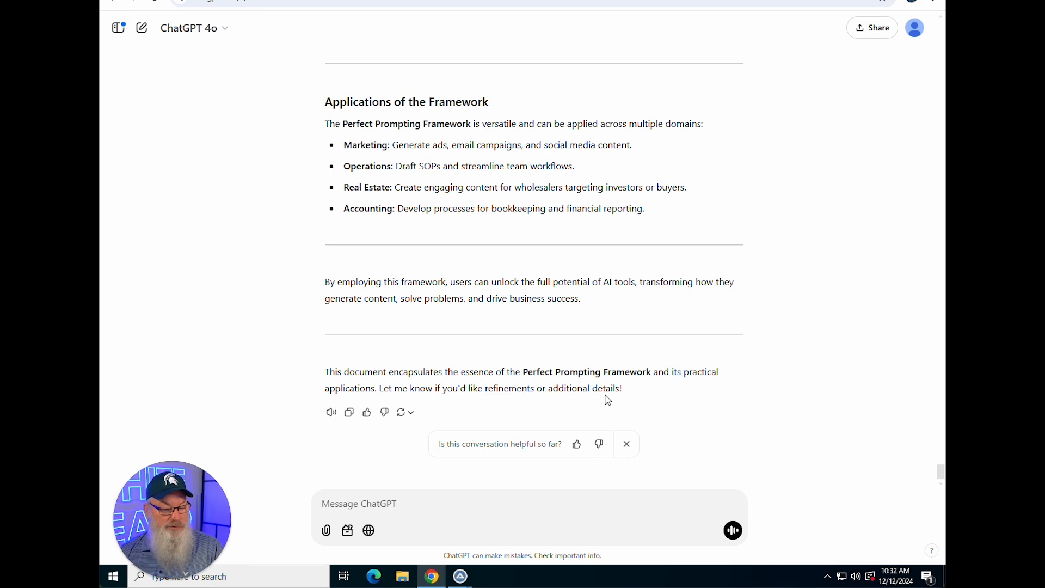
pyautogui.click(349, 413)
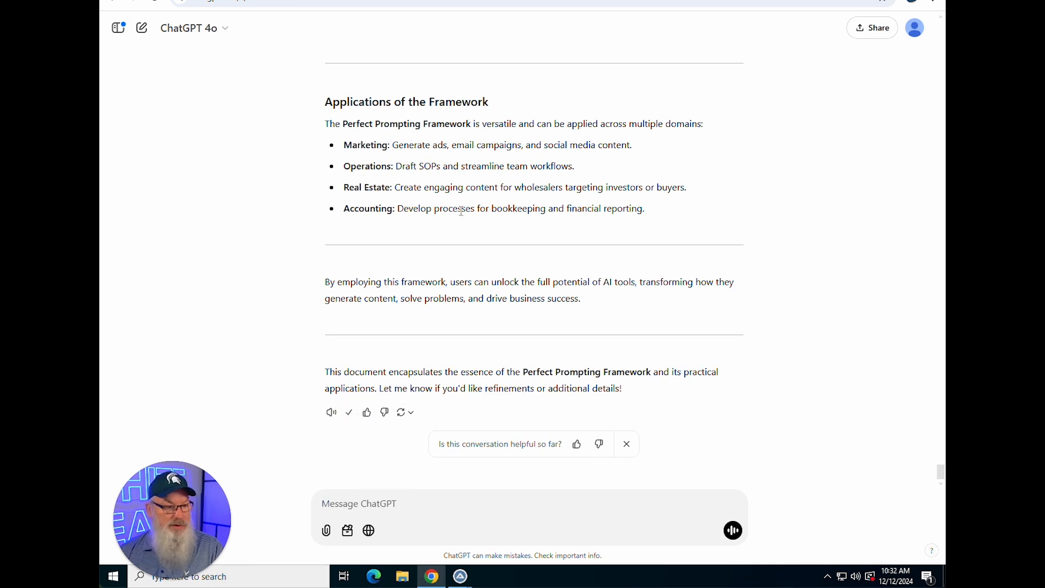
pyautogui.hotkey('ctrl', 'Tab')
pyautogui.click(683, 397)
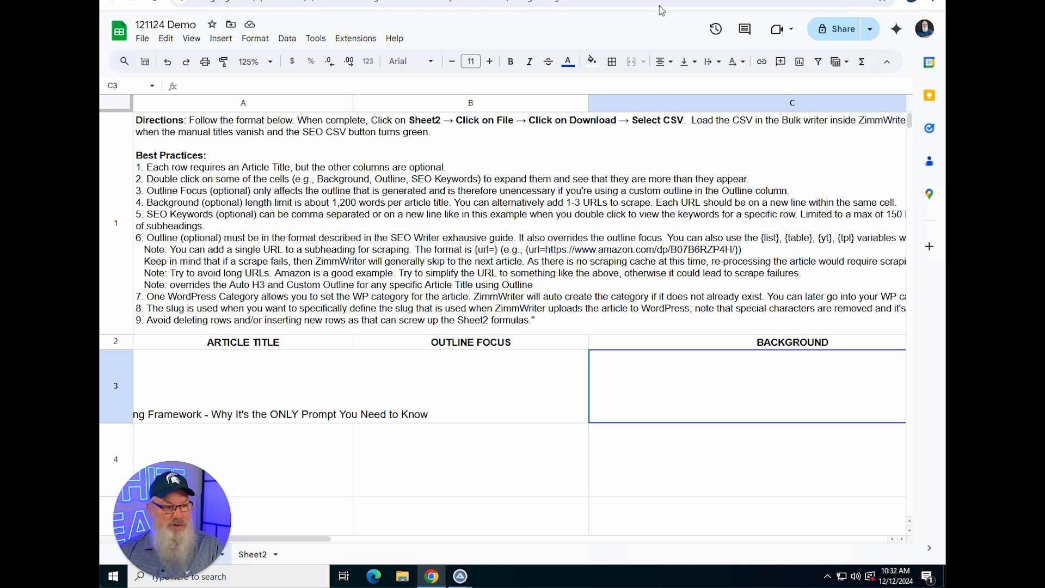
pyautogui.hotkey('ctrl', 't')
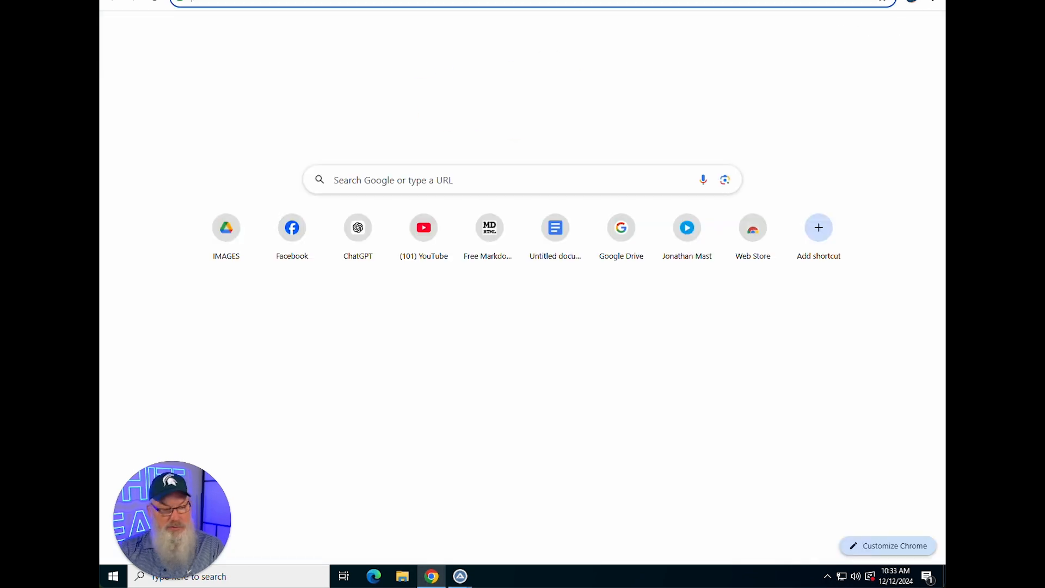
pyautogui.write('doc')
pyautogui.press('Return')
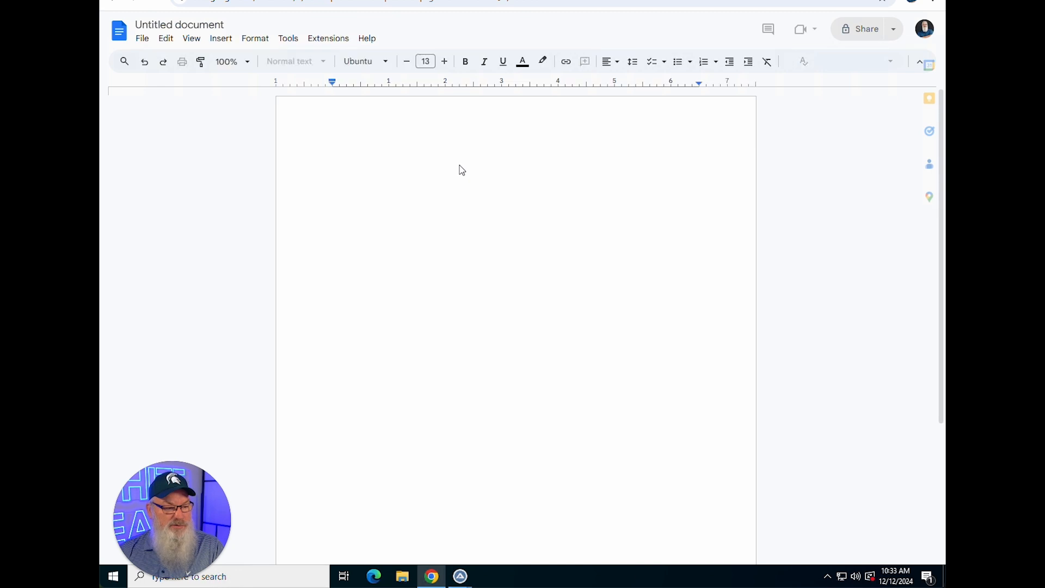
pyautogui.hotkey('ctrl', 'v')
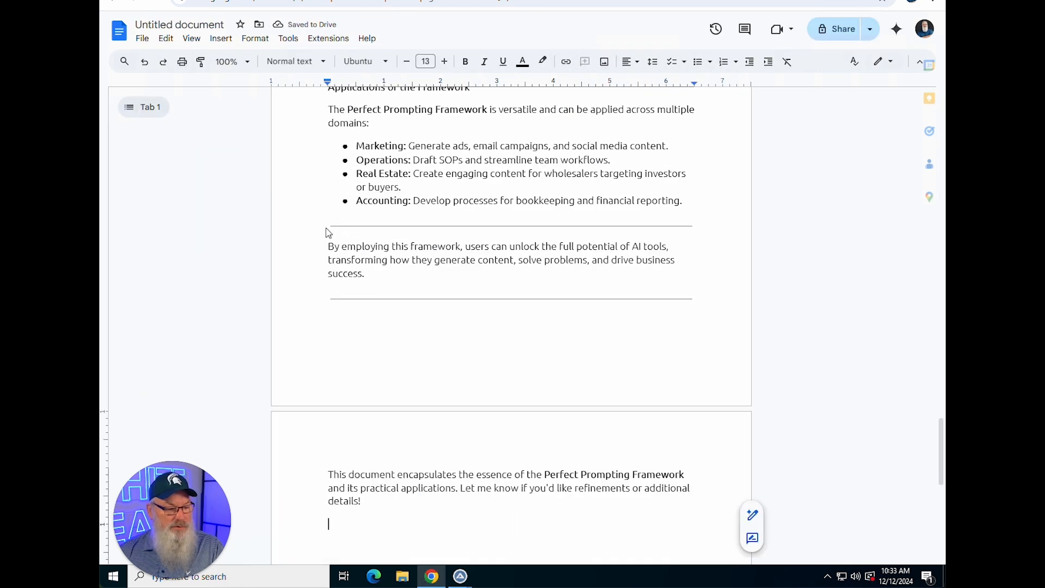
# Step: Delete ChatGPT's closing remark and introductory sentence from the document, along with the divider line next to each
pyautogui.moveTo(401, 517); pyautogui.dragTo(295, 300)
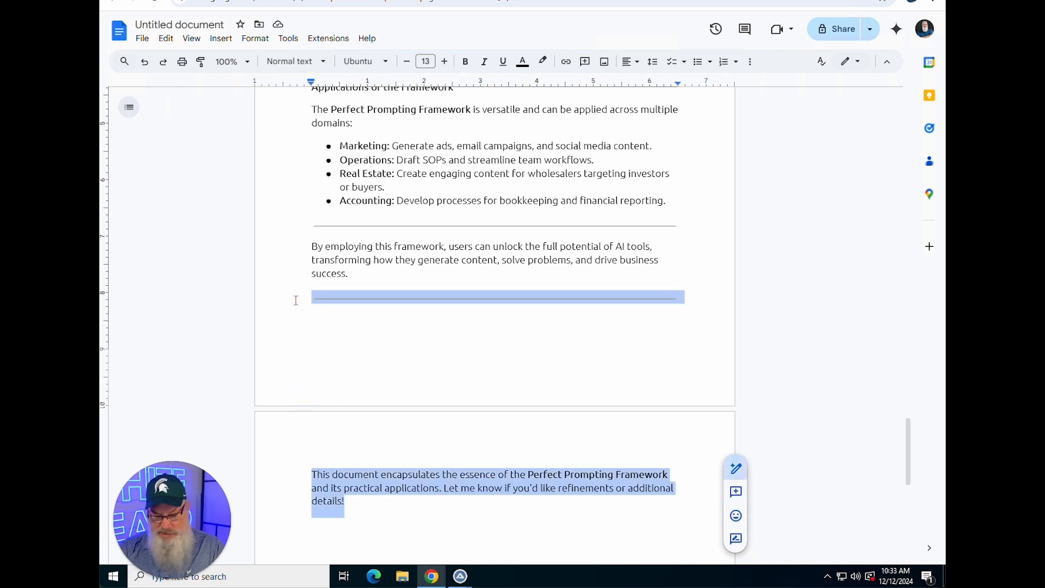
pyautogui.press('BackSpace')
pyautogui.scroll(20, 364, 161)
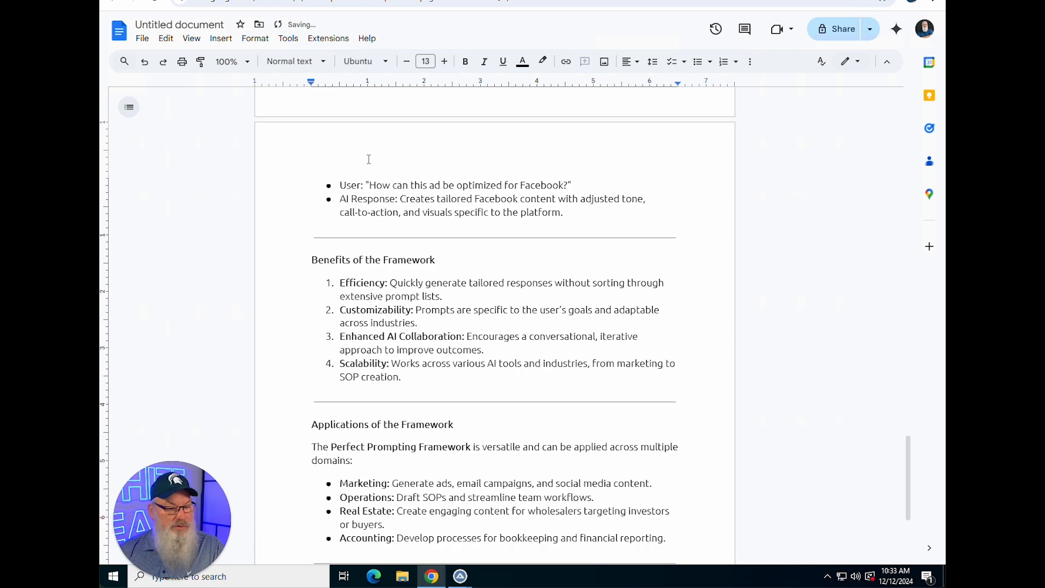
pyautogui.moveTo(296, 162); pyautogui.dragTo(694, 207)
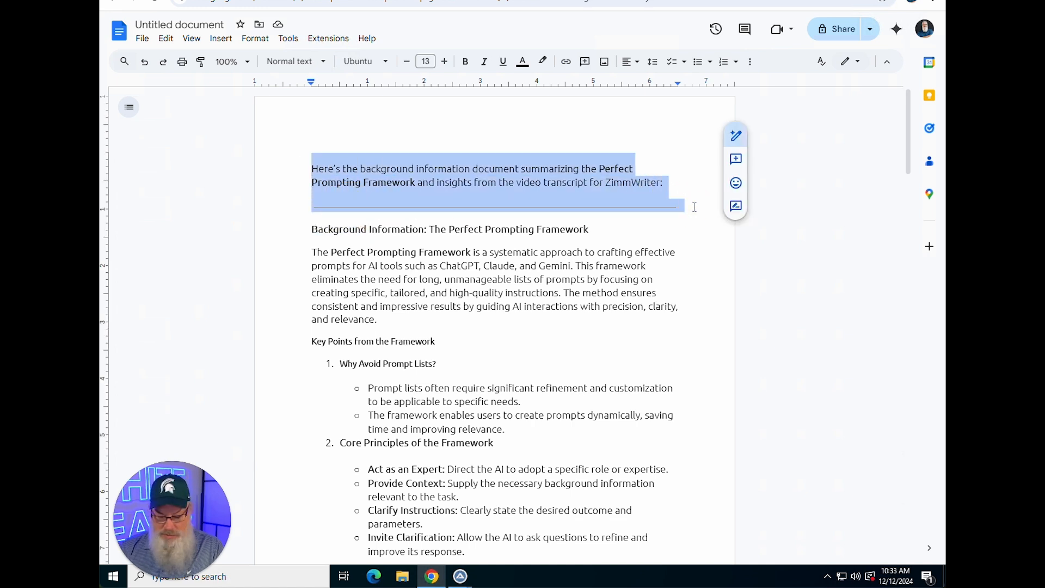
pyautogui.press('BackSpace')
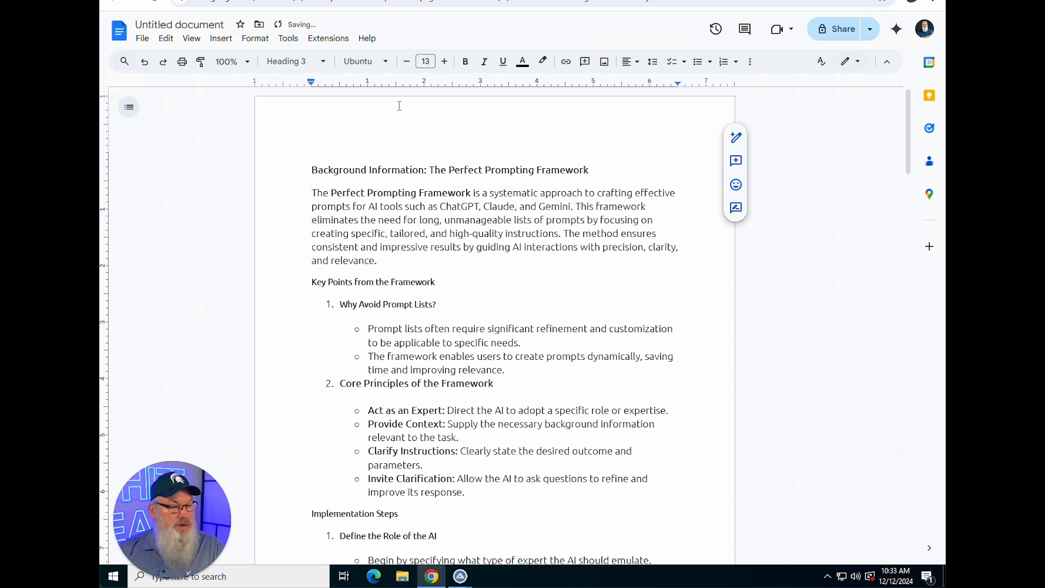
# Step: Check the document's word count and close the result
pyautogui.click(288, 38)
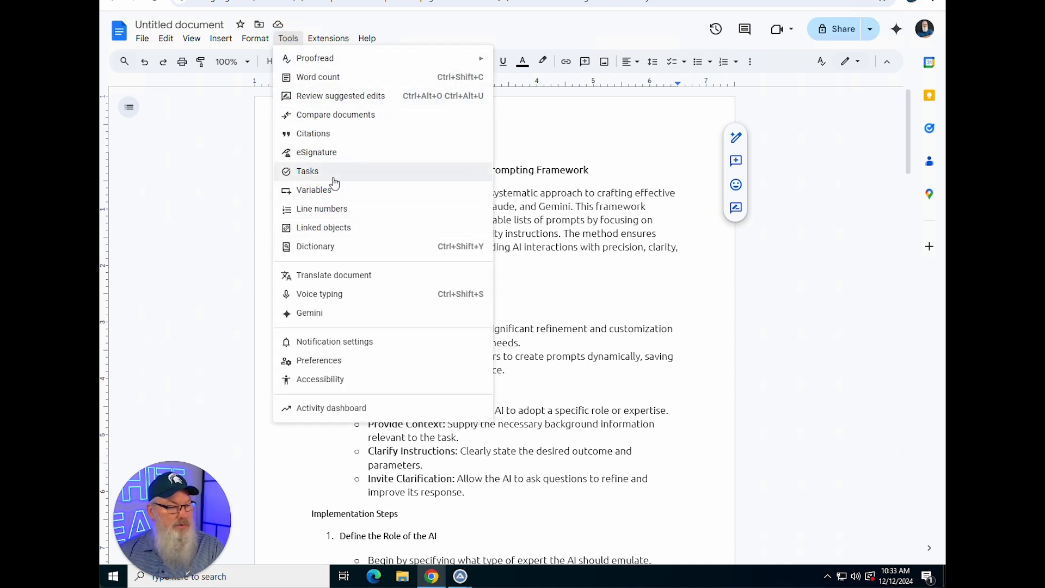
pyautogui.click(332, 79)
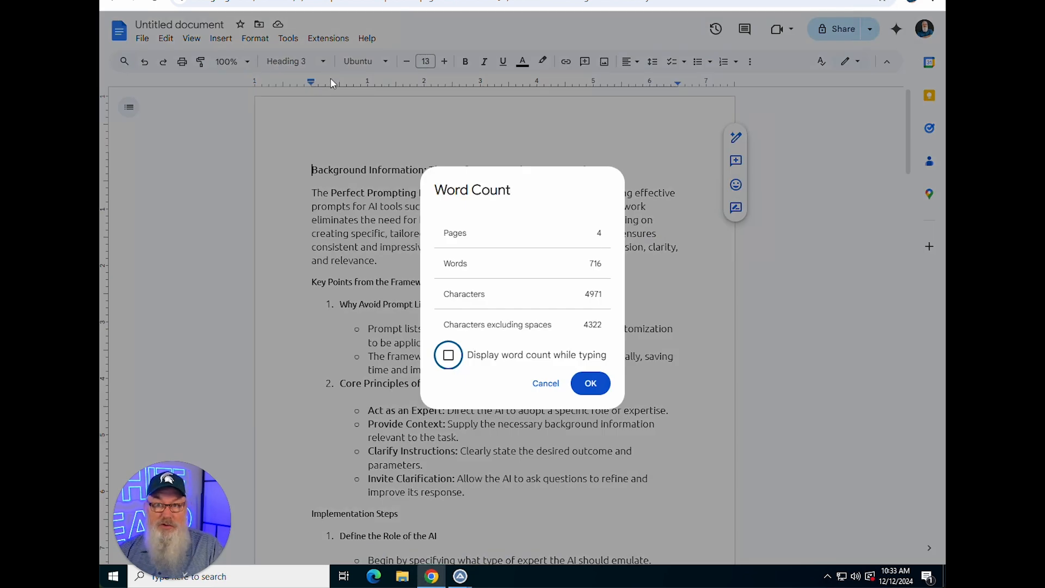
pyautogui.press('Escape')
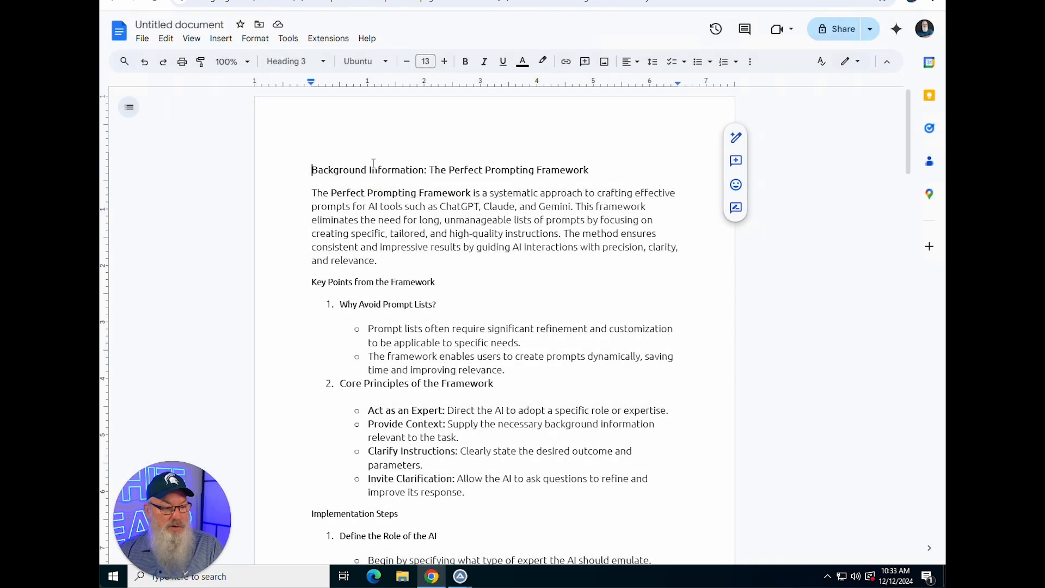
# Step: Copy the entire document text and paste it into Background cell C3 of the 121124 Demo spreadsheet
pyautogui.hotkey('ctrl', 'a')
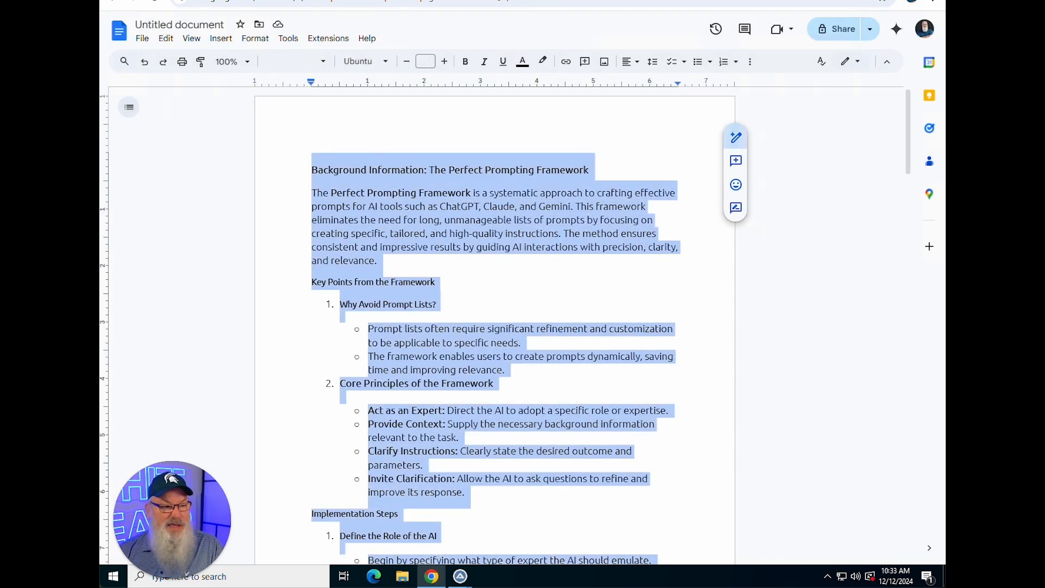
pyautogui.click(517, 1)
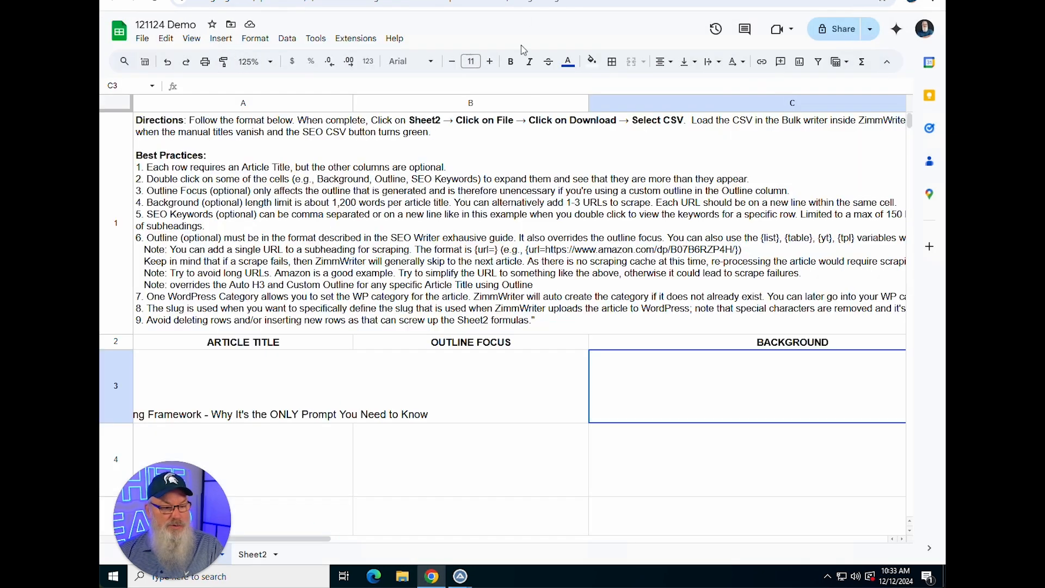
pyautogui.doubleClick(696, 379)
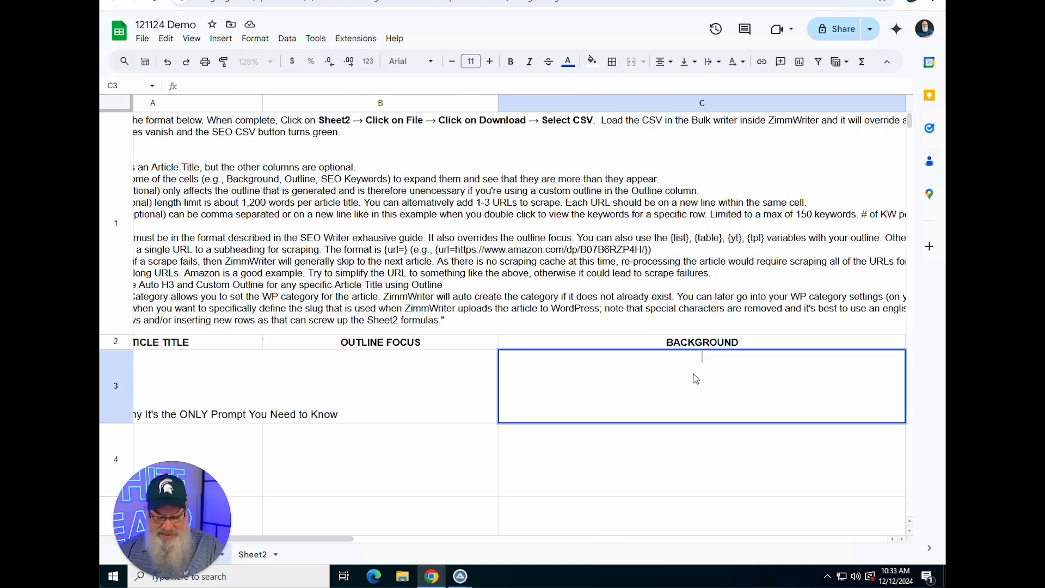
pyautogui.hotkey('ctrl', 'v')
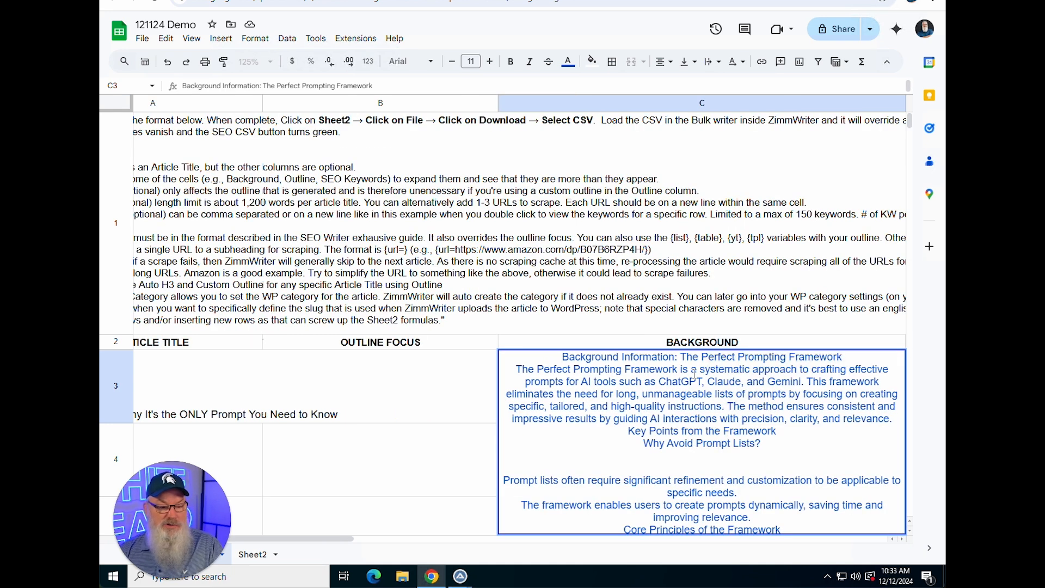
pyautogui.click(470, 366)
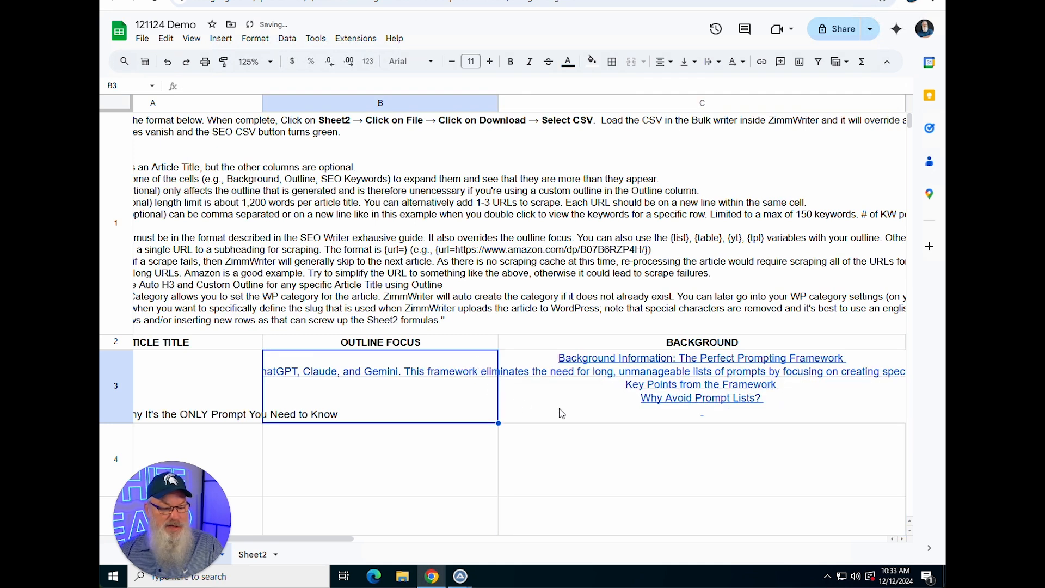
pyautogui.hscroll(-3, 562, 413)
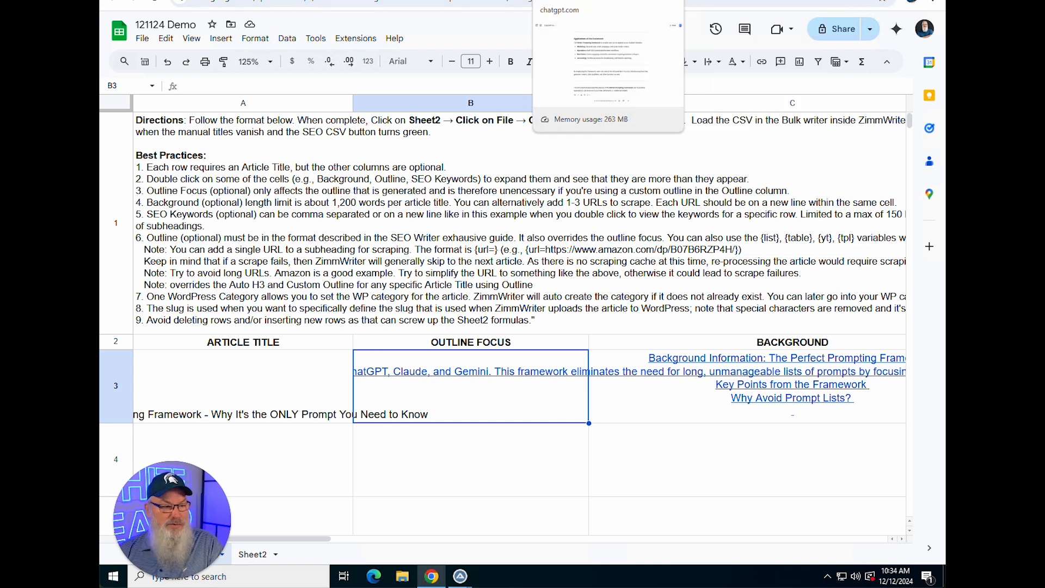
# Step: Load YouTube in the browser tab that holds ChatGPT and look through the home feed
pyautogui.click(598, 0)
pyautogui.click(586, 1)
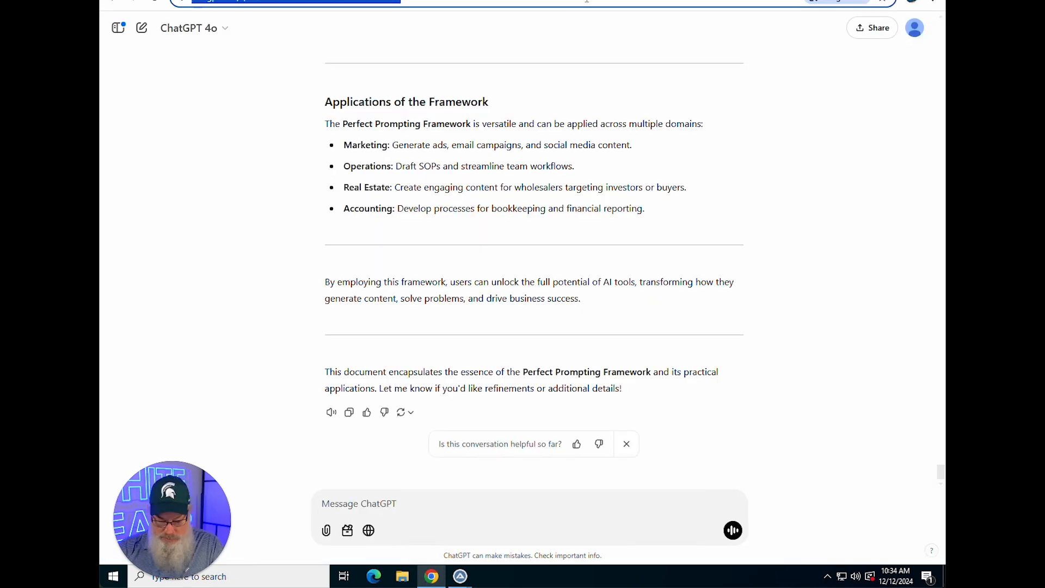
pyautogui.write('youtube')
pyautogui.press('Return')
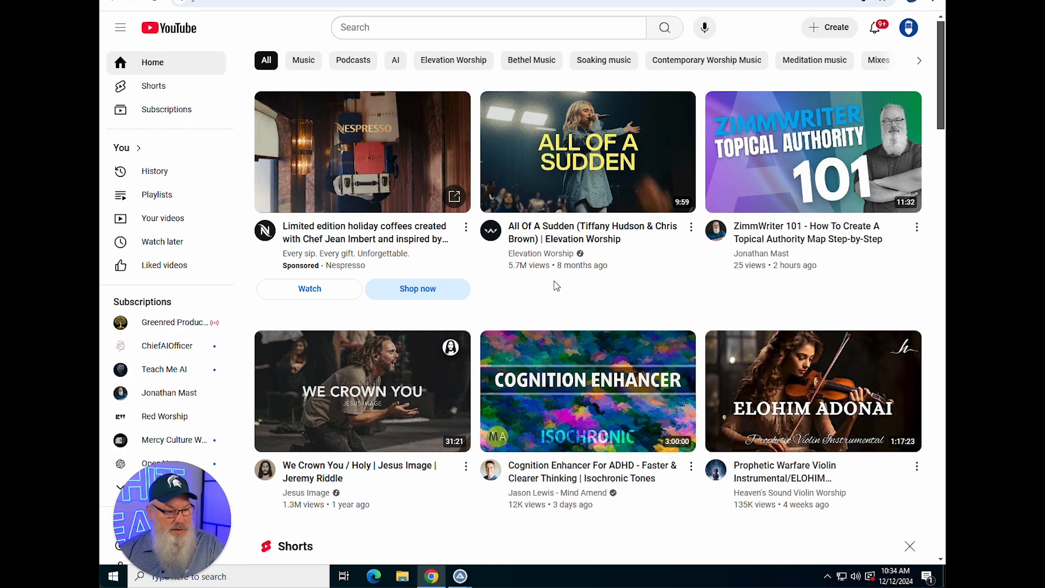
pyautogui.scroll(-10, 555, 285)
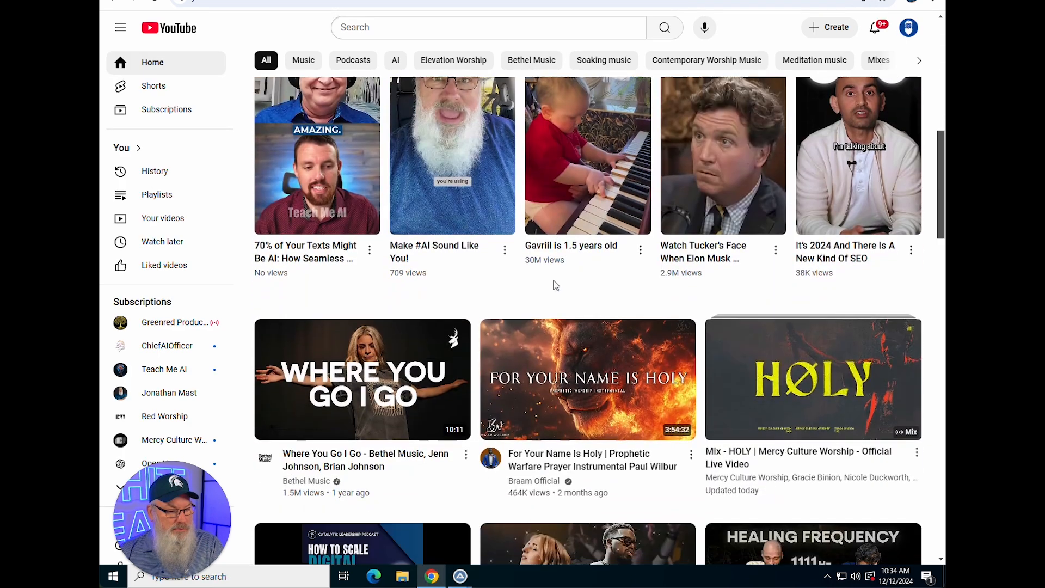
pyautogui.scroll(10, 502, 55)
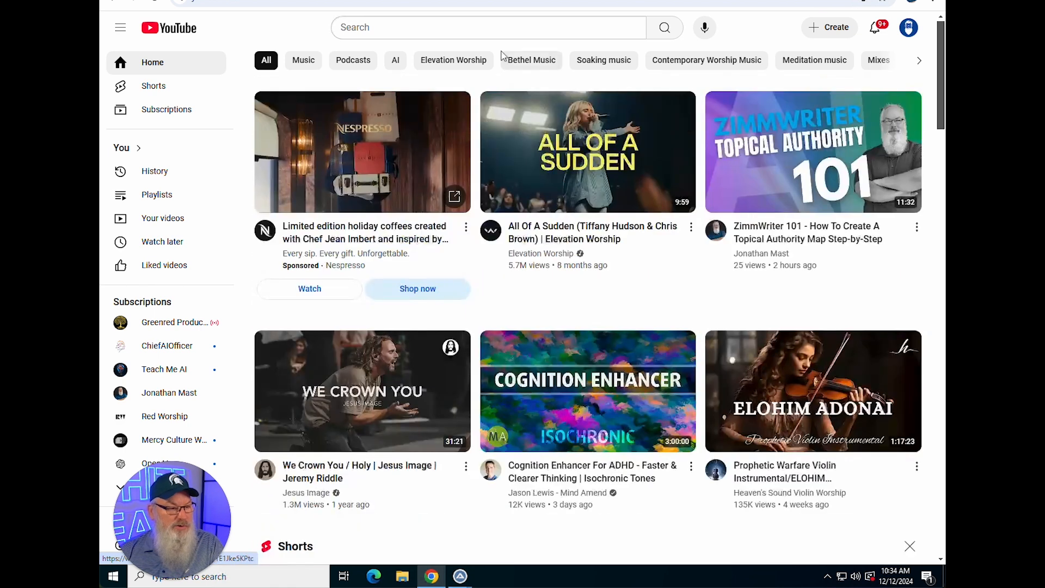
# Step: Search YouTube for "openai" and browse the video list of the OpenAI channel
pyautogui.click(501, 25)
pyautogui.write('openai')
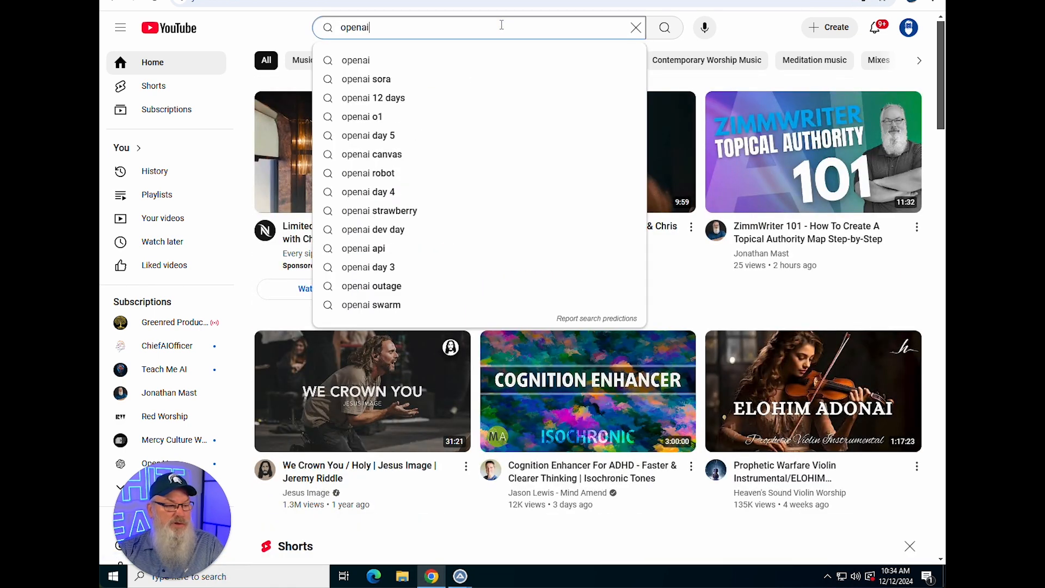
pyautogui.press('Return')
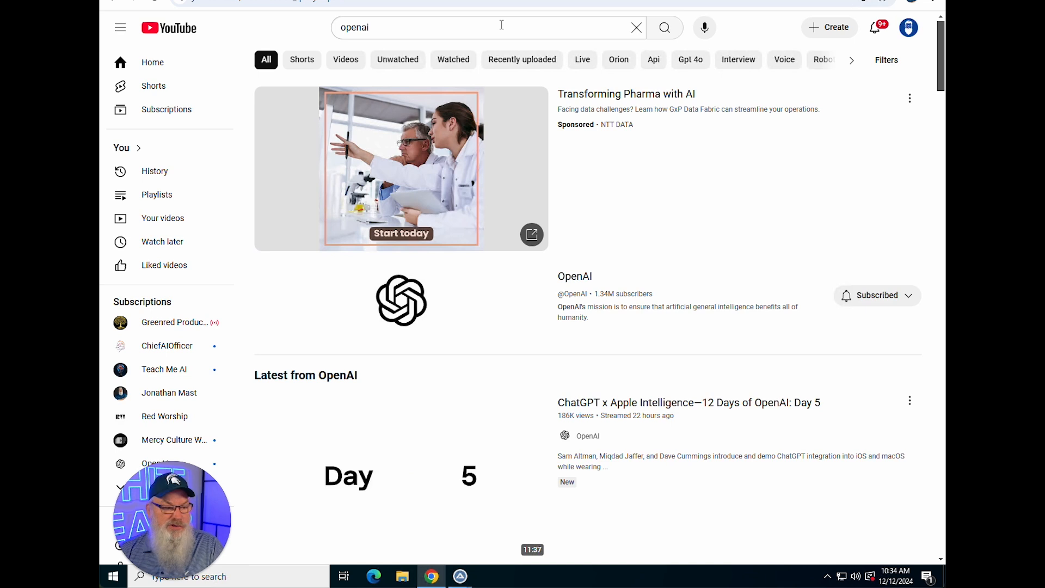
pyautogui.click(576, 277)
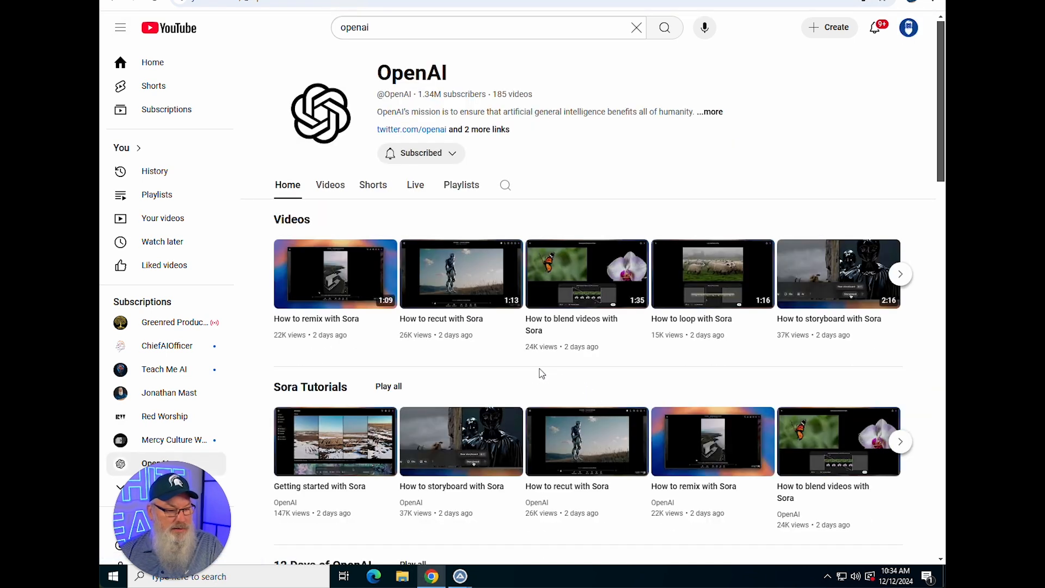
pyautogui.click(336, 188)
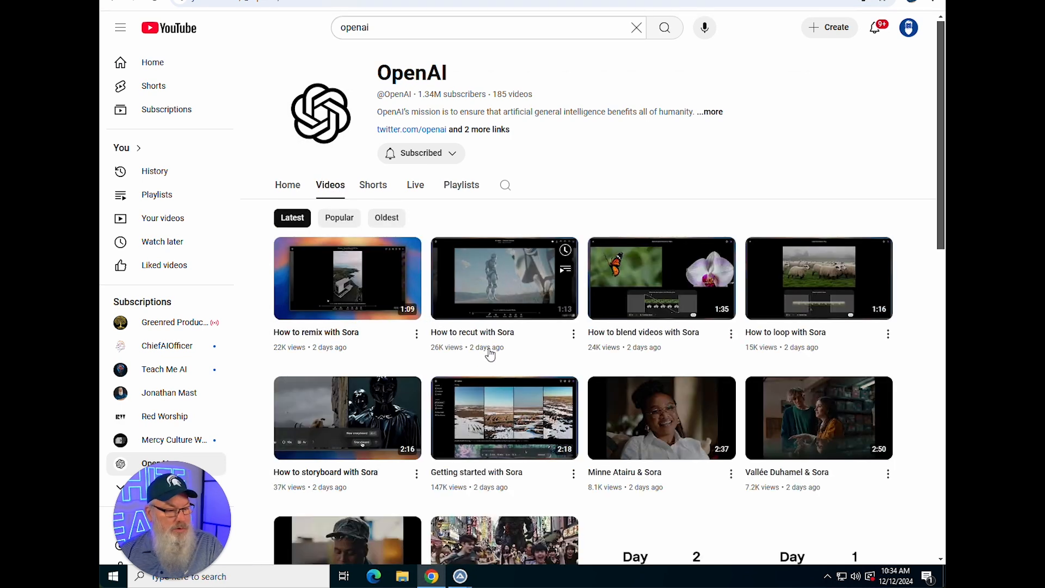
pyautogui.scroll(-1, 497, 350)
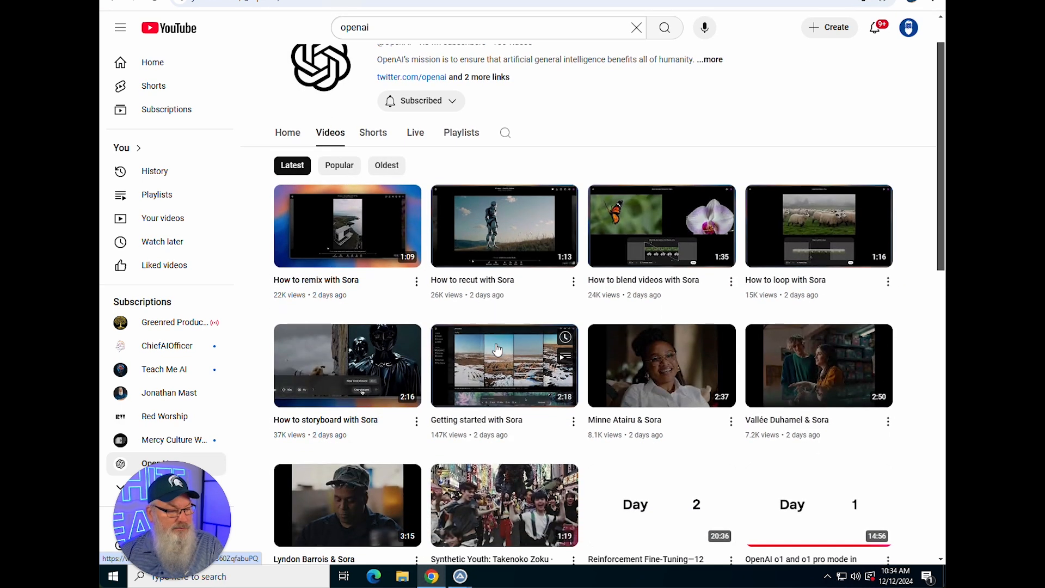
pyautogui.scroll(-2, 497, 350)
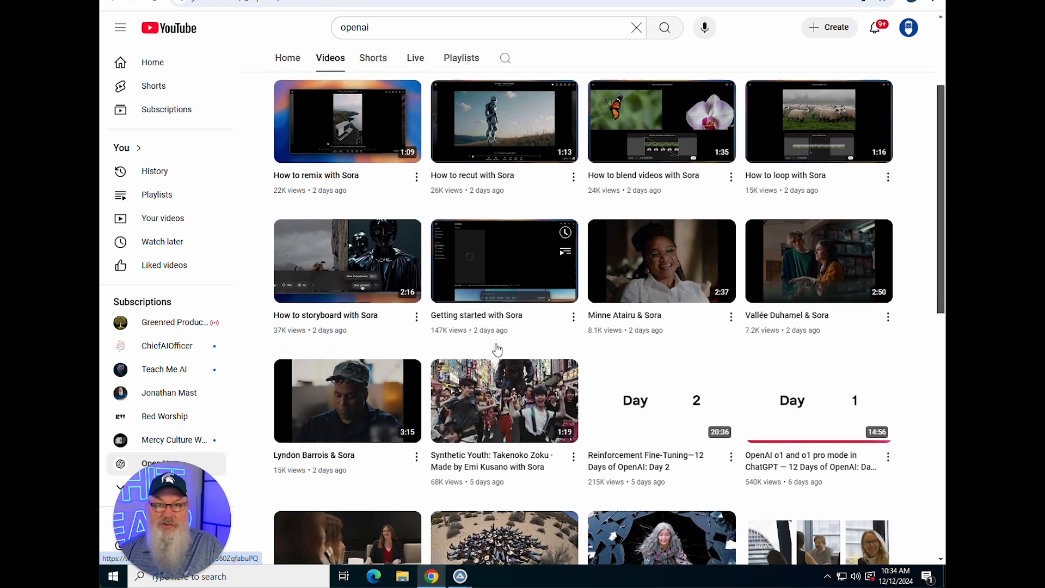
# Step: Open the OpenAI channel's video "OpenAI o1 and o1 pro mode in ChatGPT — 12 Days of OpenAI: Day 1"
pyautogui.scroll(-2, 497, 350)
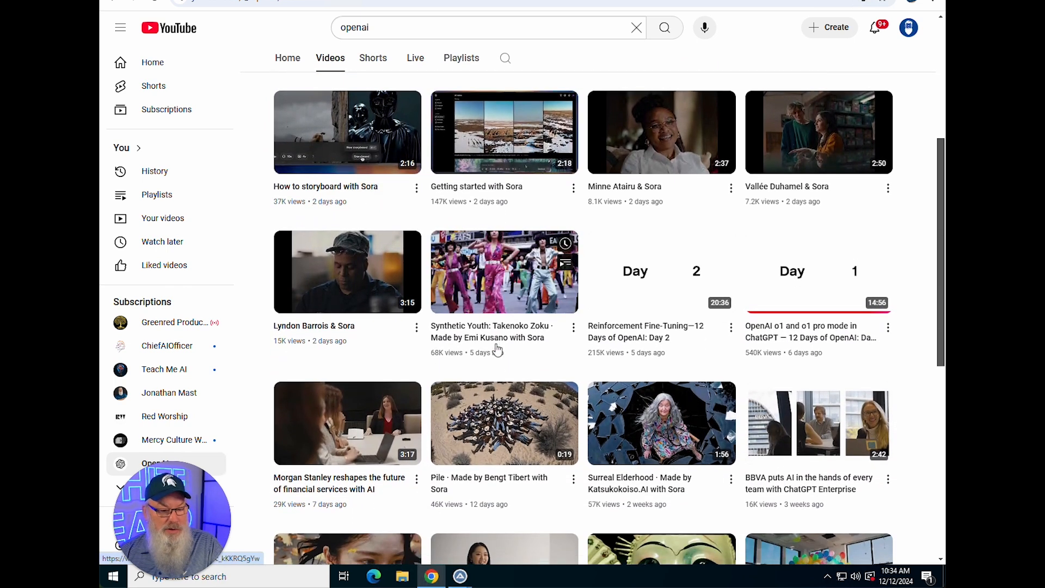
pyautogui.scroll(-1, 496, 350)
pyautogui.moveTo(881, 283)
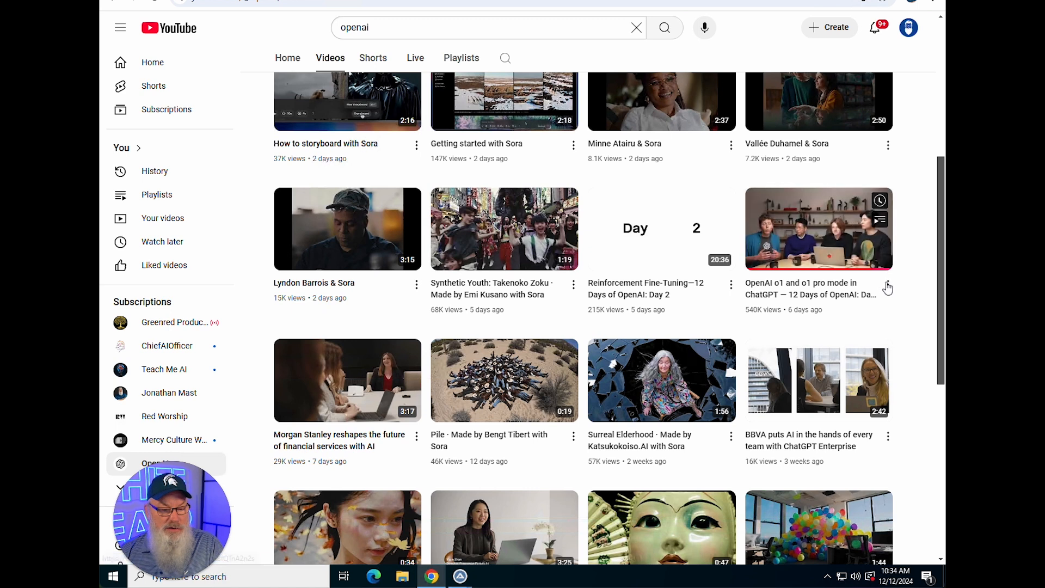
pyautogui.click(854, 291)
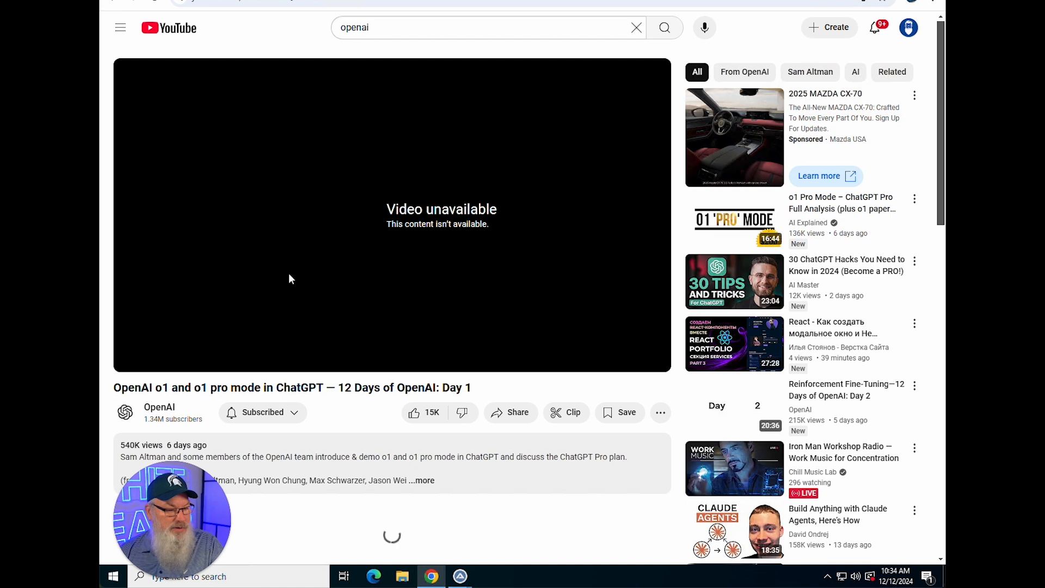
# Step: Show the video's transcript from its expanded description and copy all the transcript text from 0:02 through 14:48
pyautogui.scroll(-5, 250, 334)
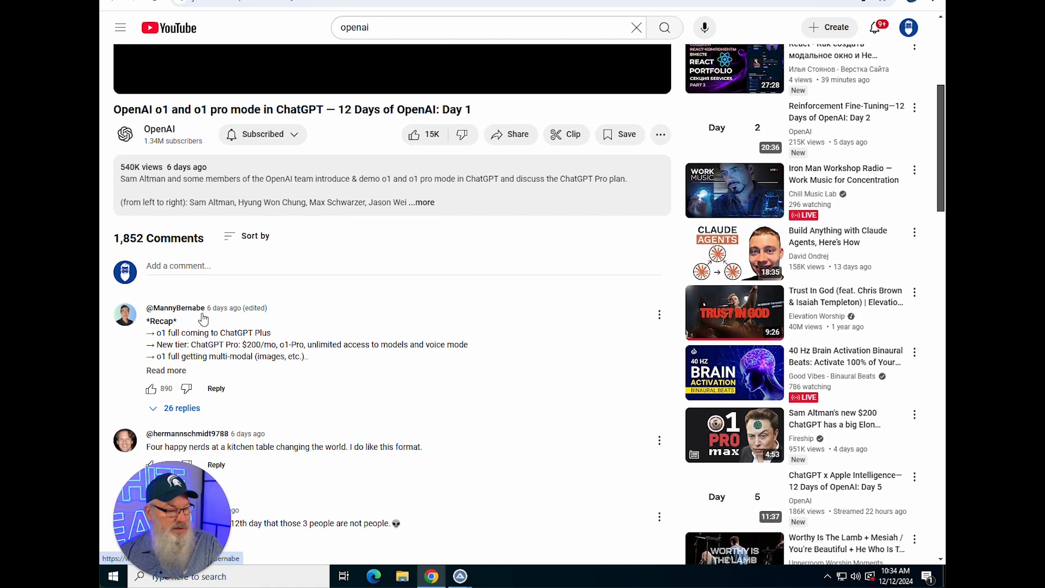
pyautogui.click(192, 183)
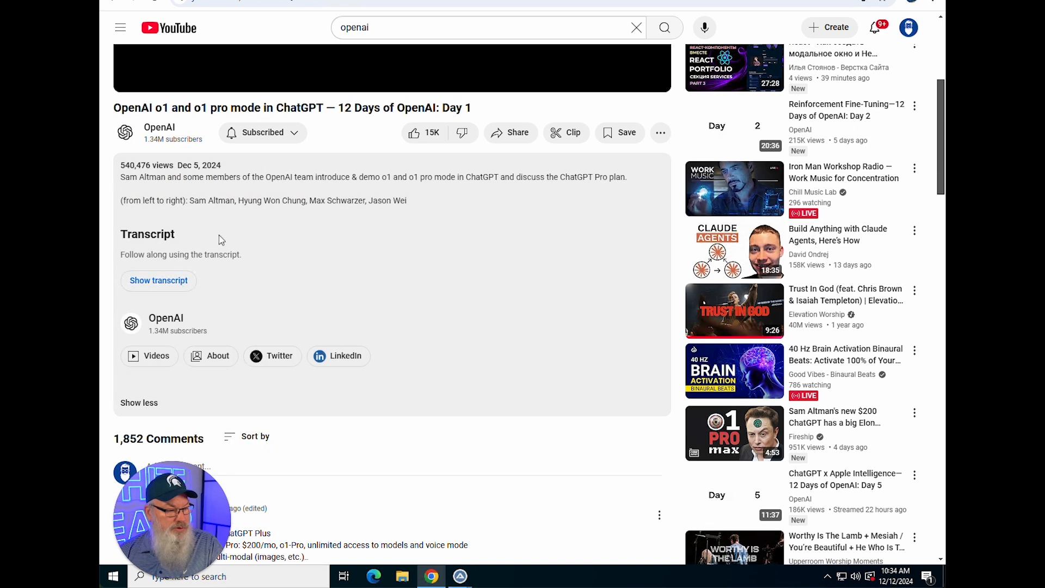
pyautogui.click(145, 218)
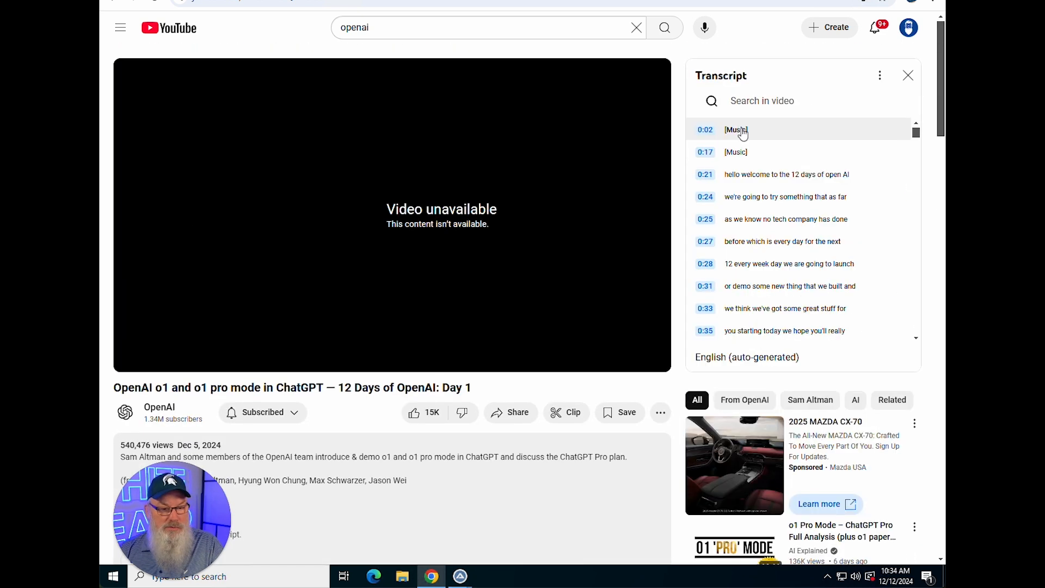
pyautogui.moveTo(721, 129); pyautogui.dragTo(810, 447)
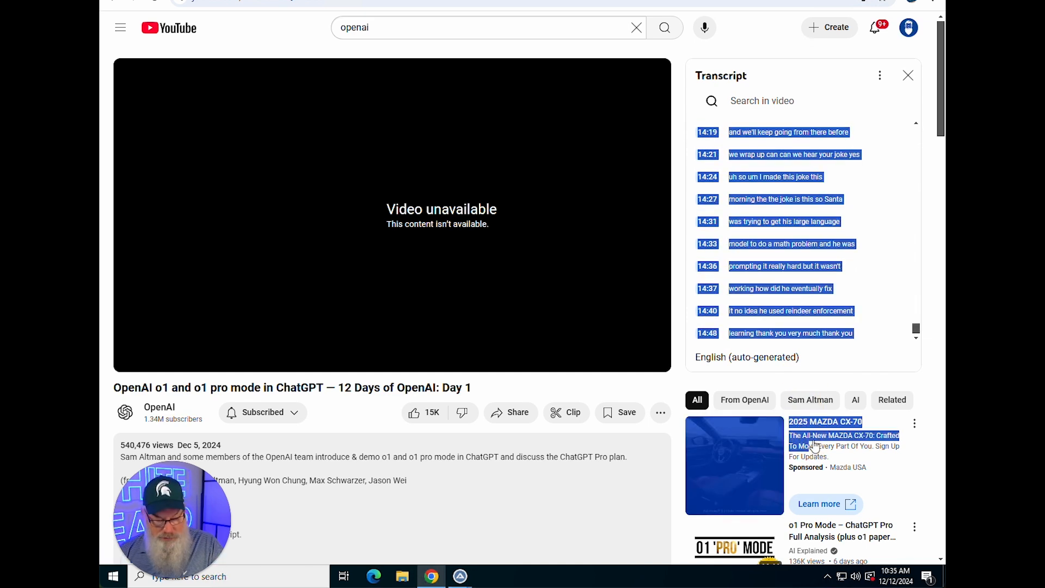
# Step: Load ChatGPT in the same browser tab and reopen today's Perfect Prompting Framework conversation from the chat history
pyautogui.click(612, 2)
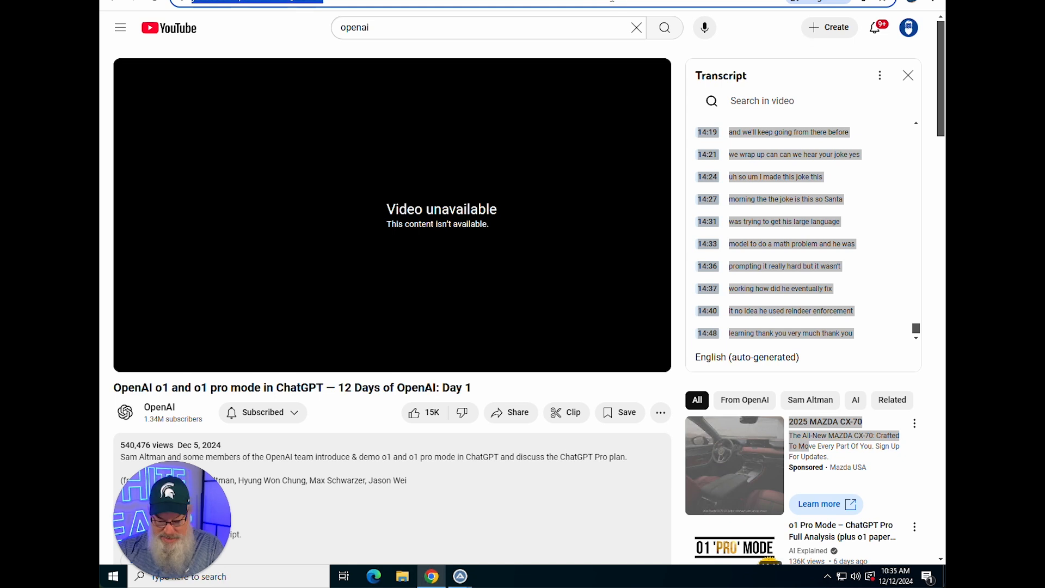
pyautogui.write('chat')
pyautogui.press('Return')
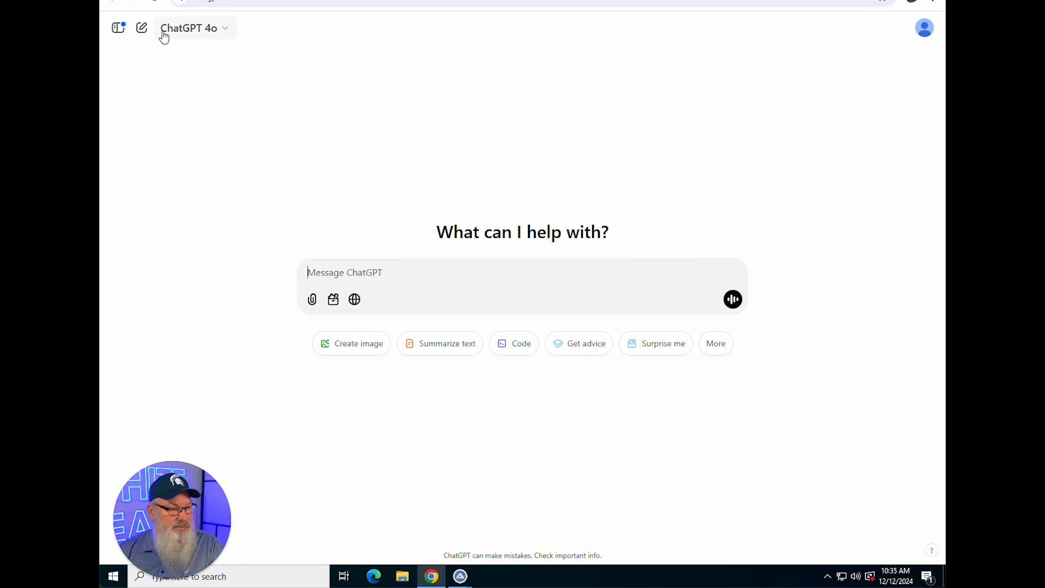
pyautogui.click(117, 30)
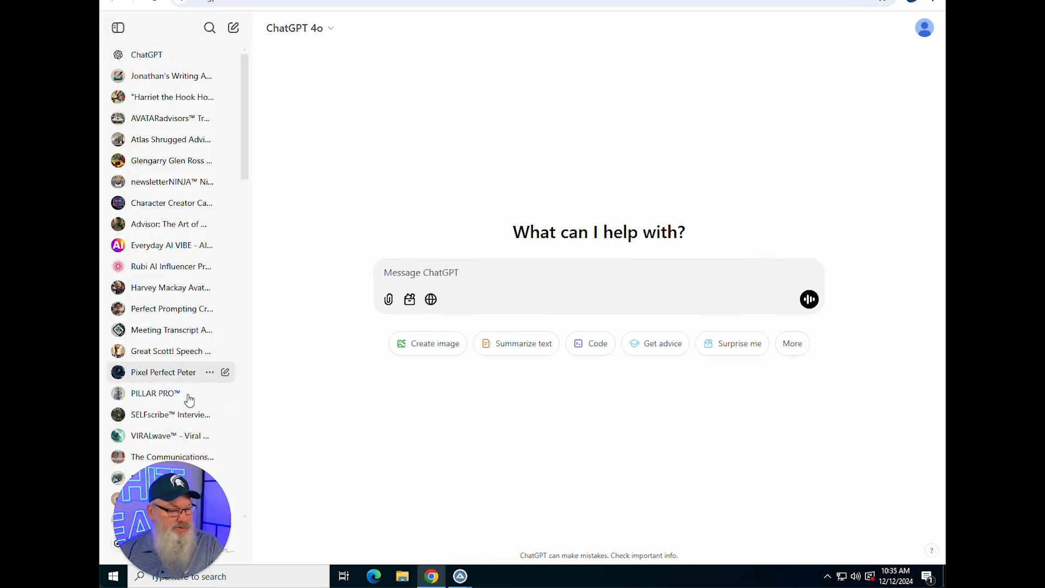
pyautogui.scroll(-1, 187, 397)
pyautogui.scroll(-15, 188, 400)
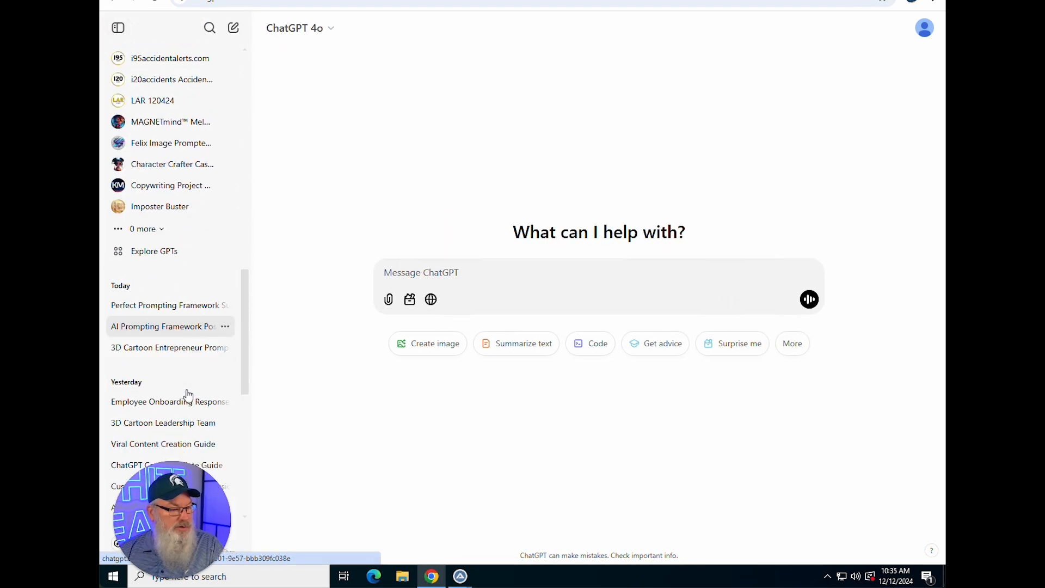
pyautogui.click(151, 307)
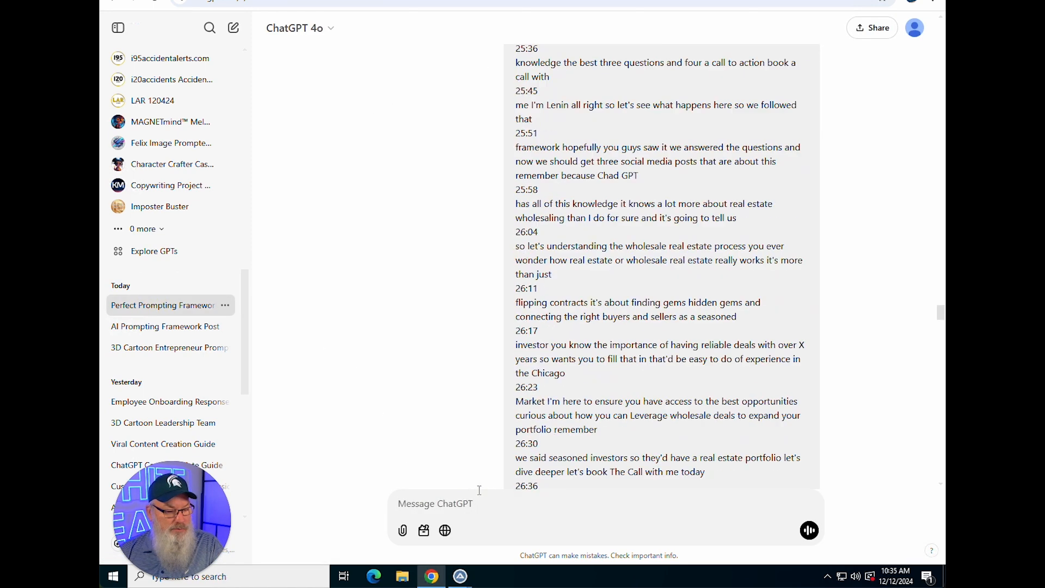
# Step: Write the prompt "now do the same for an article about ChatGPT 01 and 01-mini using the following transcript" without sending it
pyautogui.write('now')
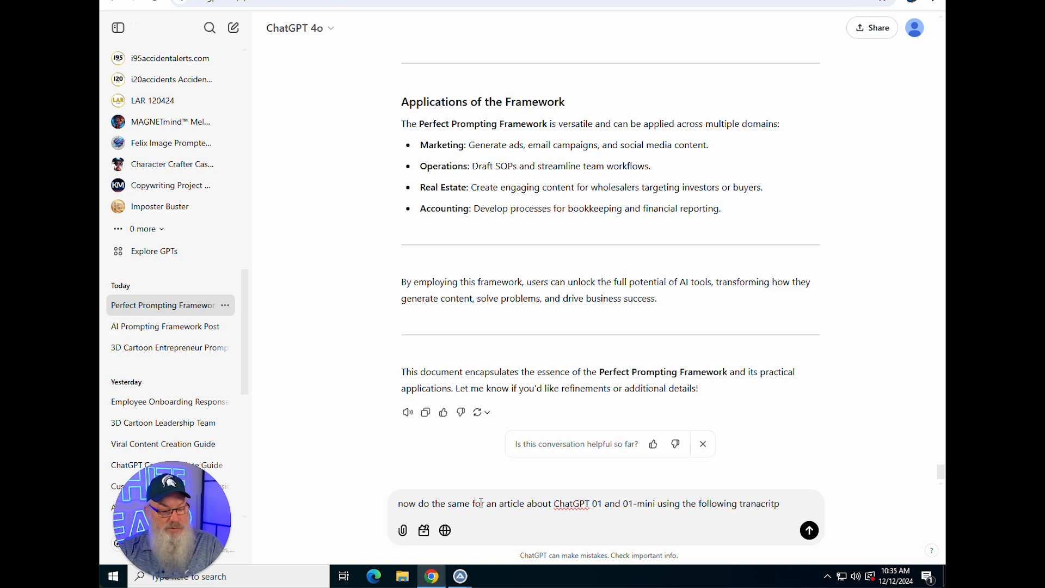
pyautogui.hotkey('shift', 'Return')
pyautogui.hotkey('shift', 'Return')
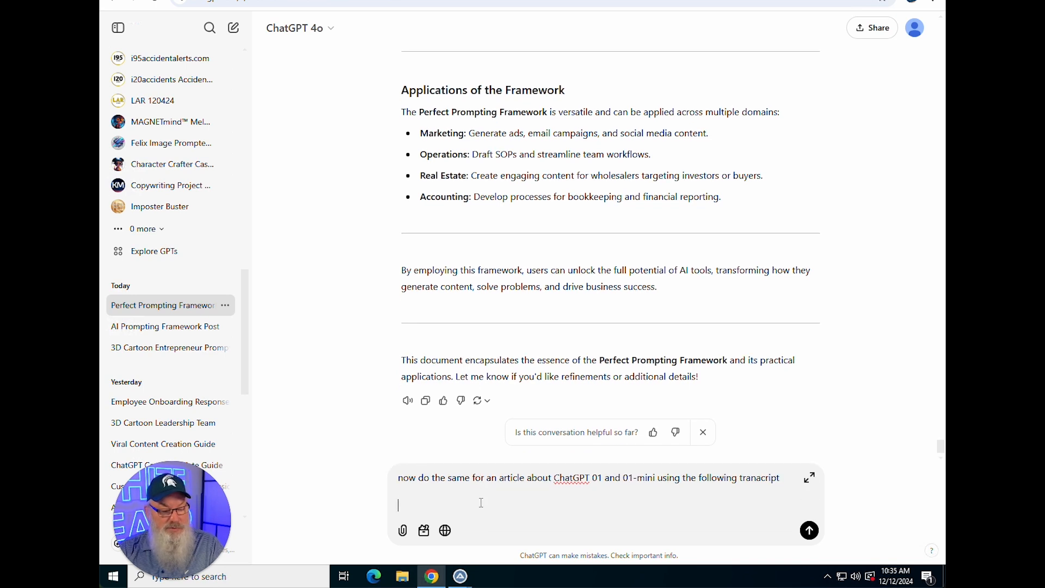
pyautogui.press('super')
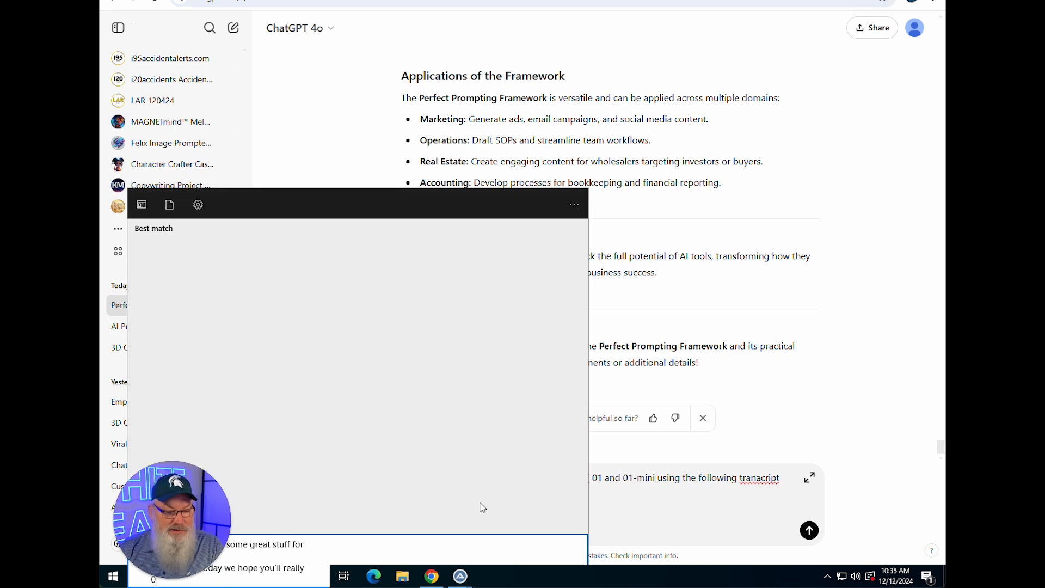
pyautogui.click(756, 491)
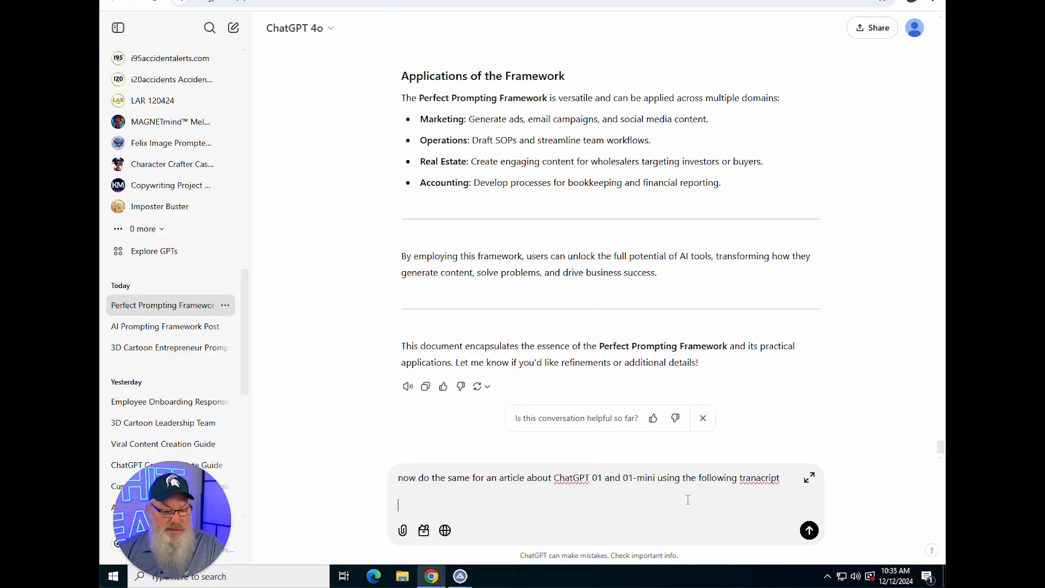
pyautogui.click(762, 478)
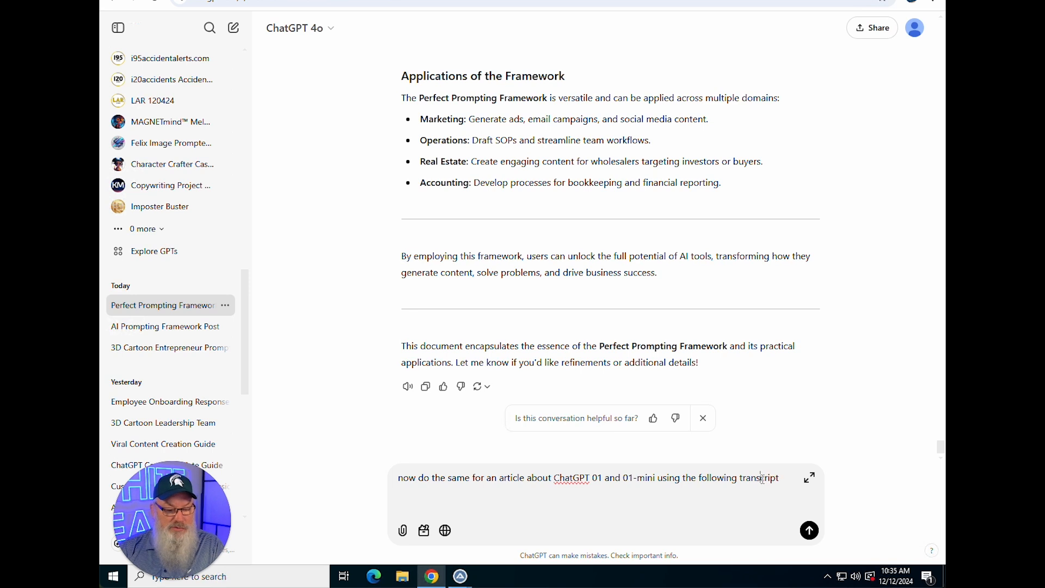
pyautogui.click(732, 487)
pyautogui.click(783, 477)
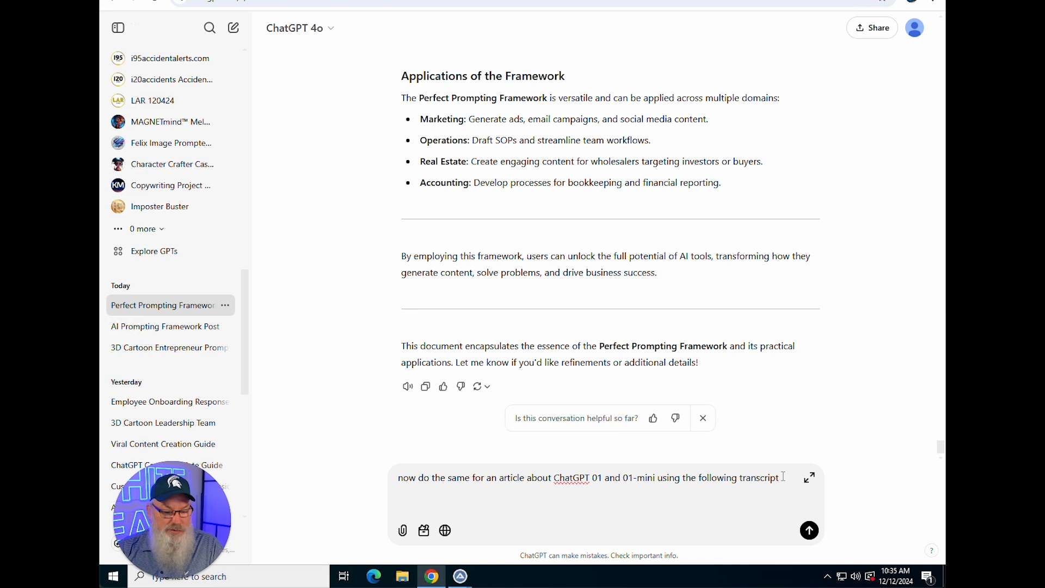
# Step: Paste the copied video transcript two lines below the prompt text and send the message
pyautogui.hotkey('shift', 'Return')
pyautogui.hotkey('shift', 'Return')
pyautogui.hotkey('ctrl', 'v')
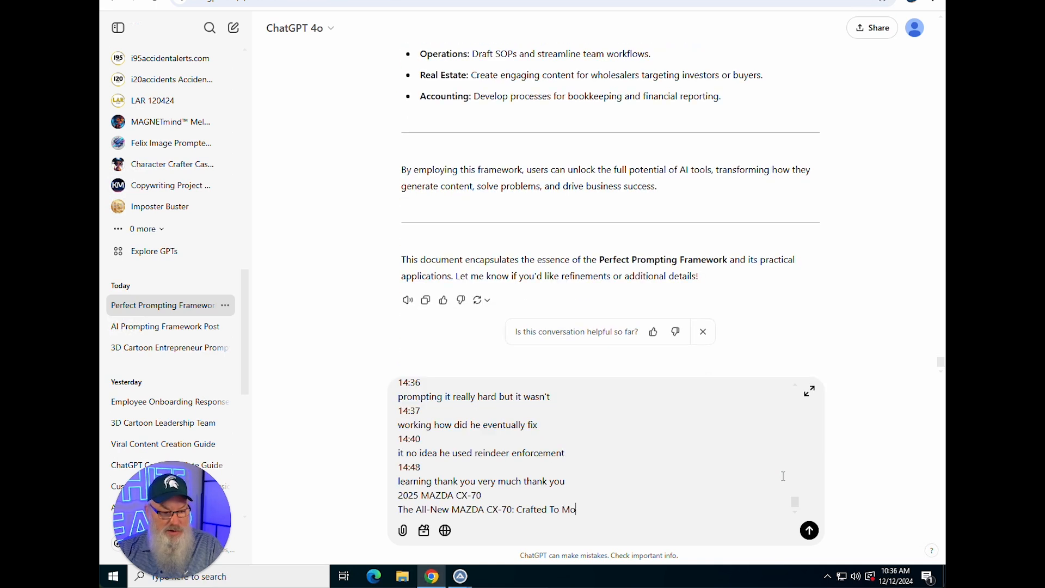
pyautogui.click(810, 530)
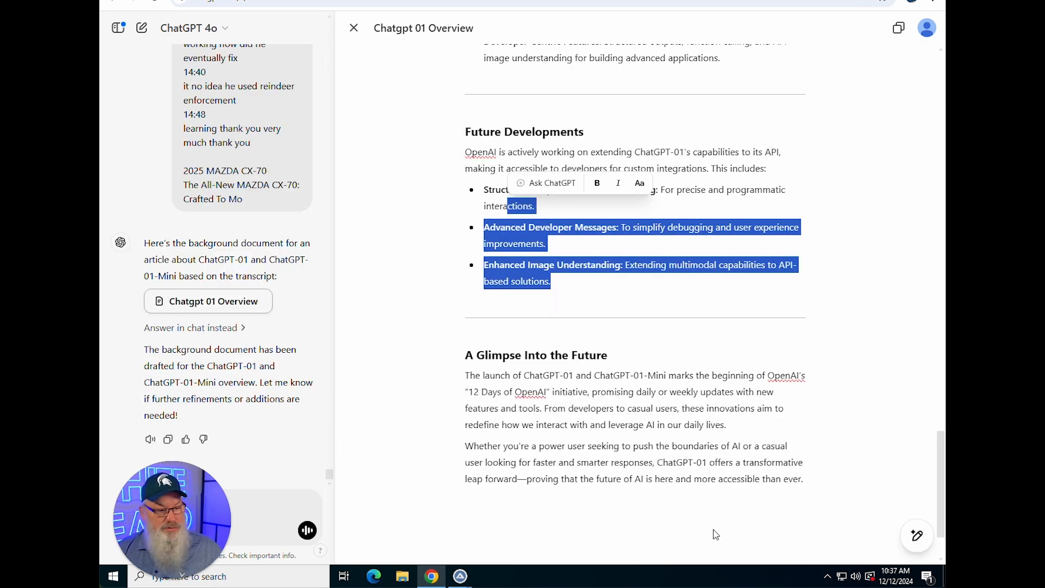
# Step: Copy the generated Chatgpt 01 Overview document and paste it into Background cell C4 of the 121124 Demo spreadsheet
pyautogui.click(690, 424)
pyautogui.click(895, 31)
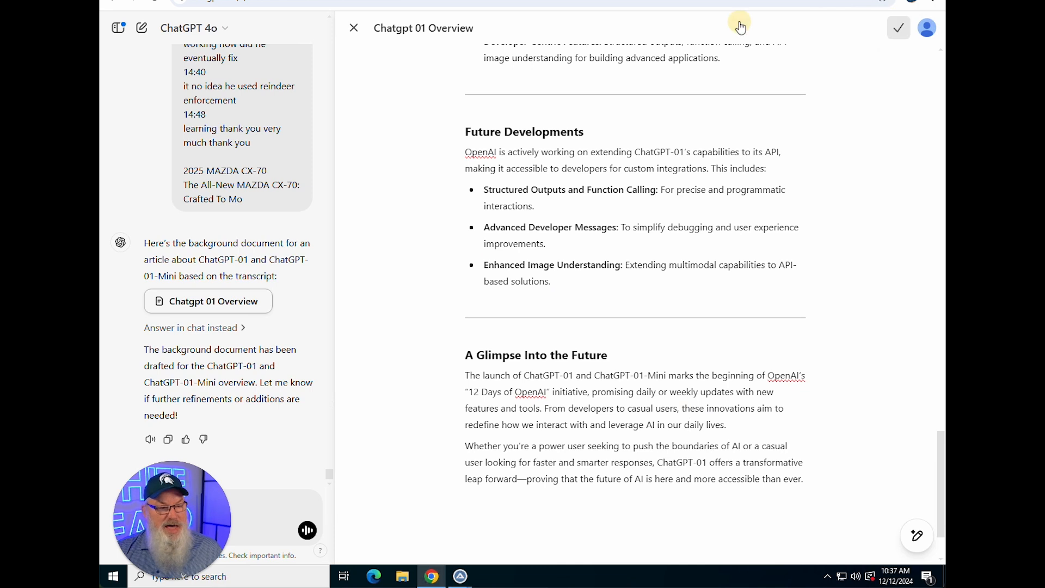
pyautogui.hotkey('ctrl', 'Tab')
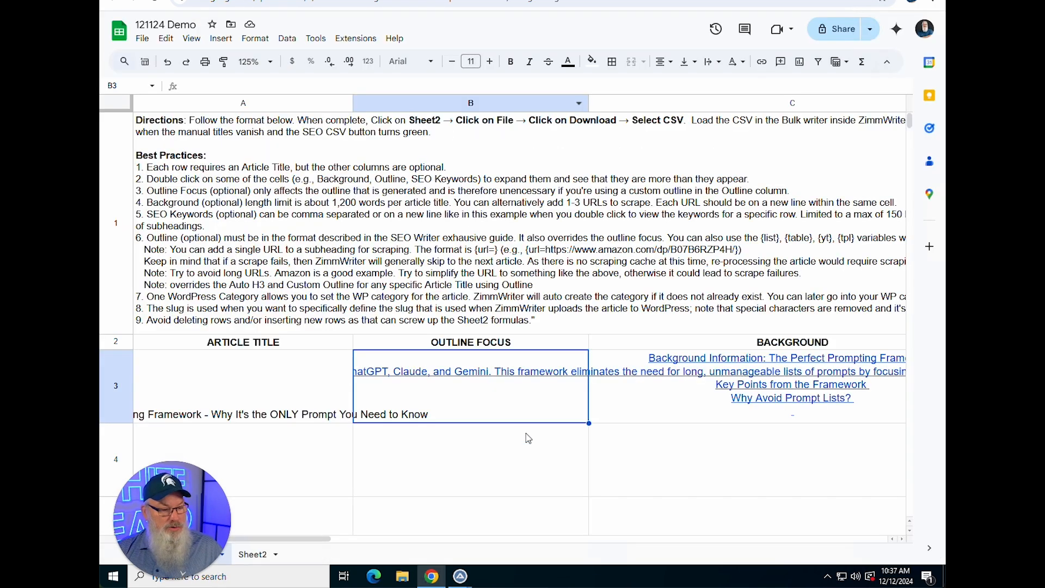
pyautogui.doubleClick(692, 456)
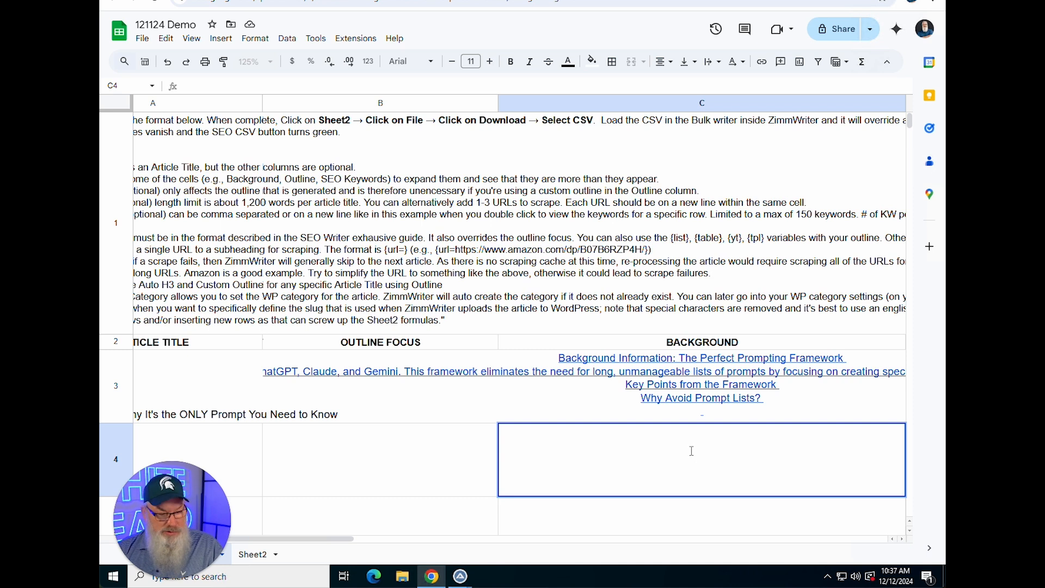
pyautogui.hotkey('ctrl', 'v')
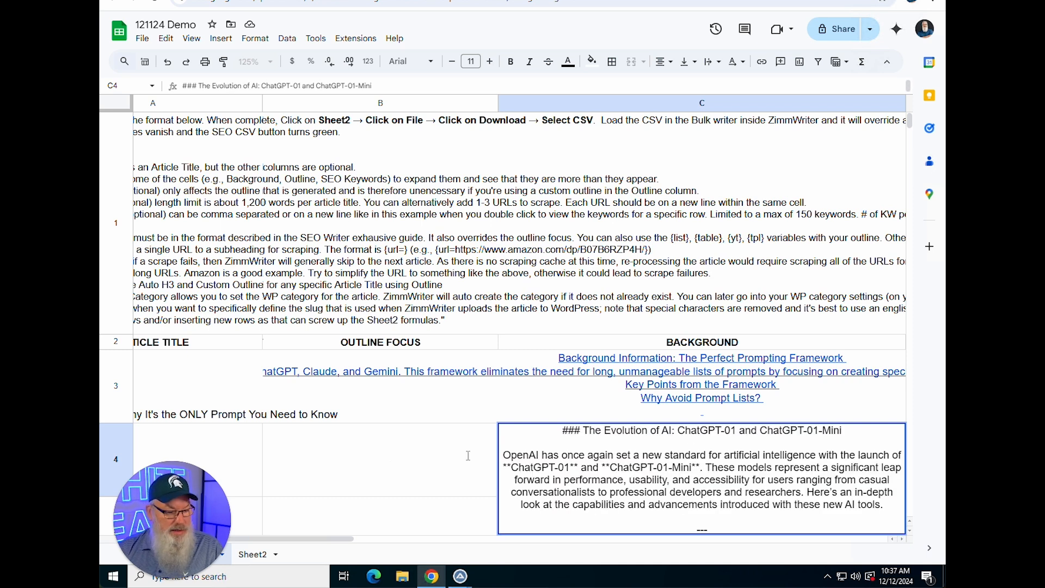
# Step: Enter the article title "ChatGPT 01 and 01-Mini - The Future of AI Models" in cell A4
pyautogui.click(255, 463)
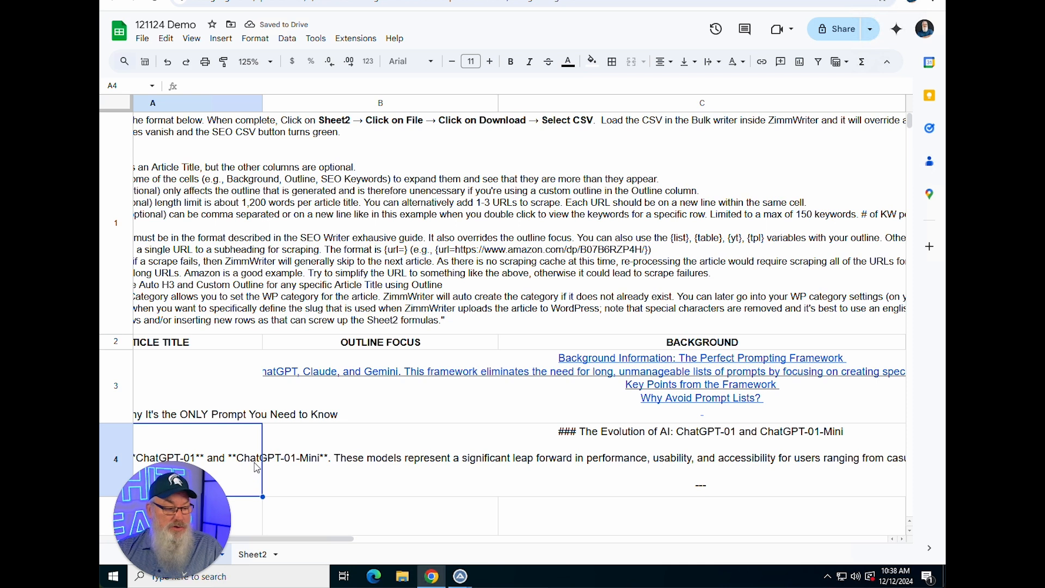
pyautogui.press('Right')
pyautogui.press('Left')
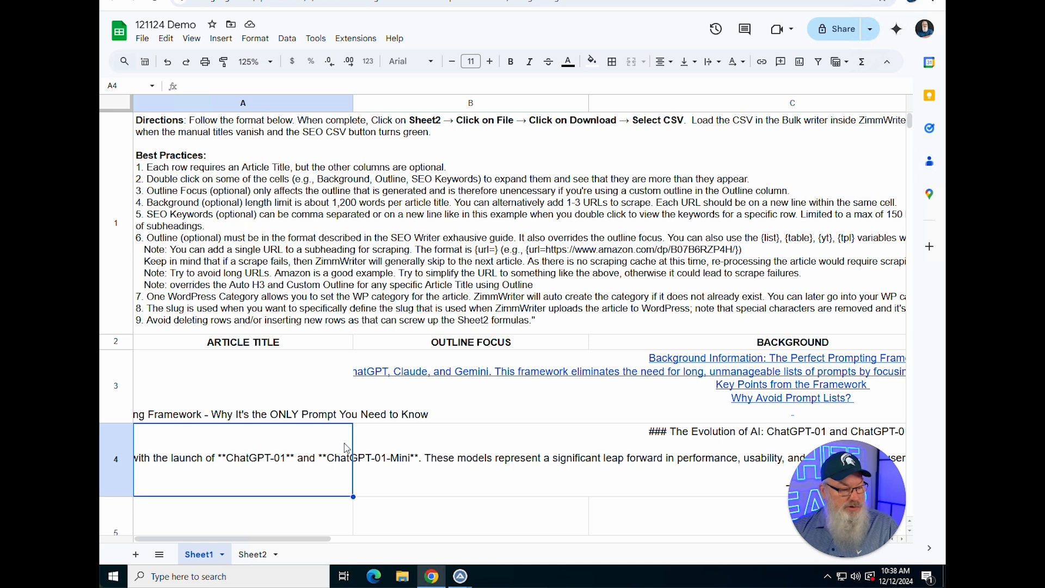
pyautogui.doubleClick(257, 474)
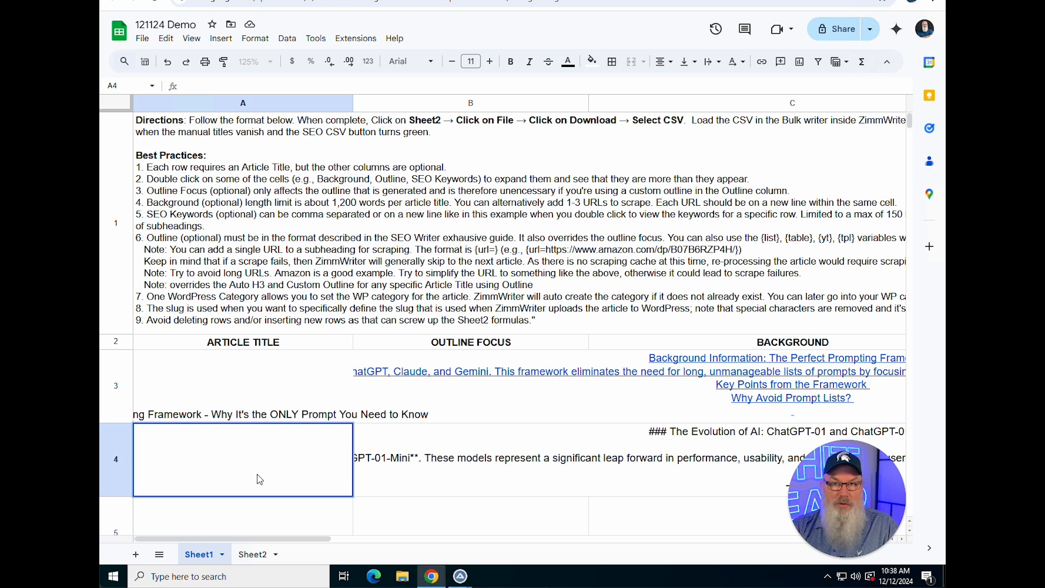
pyautogui.write('ChatGPT ')
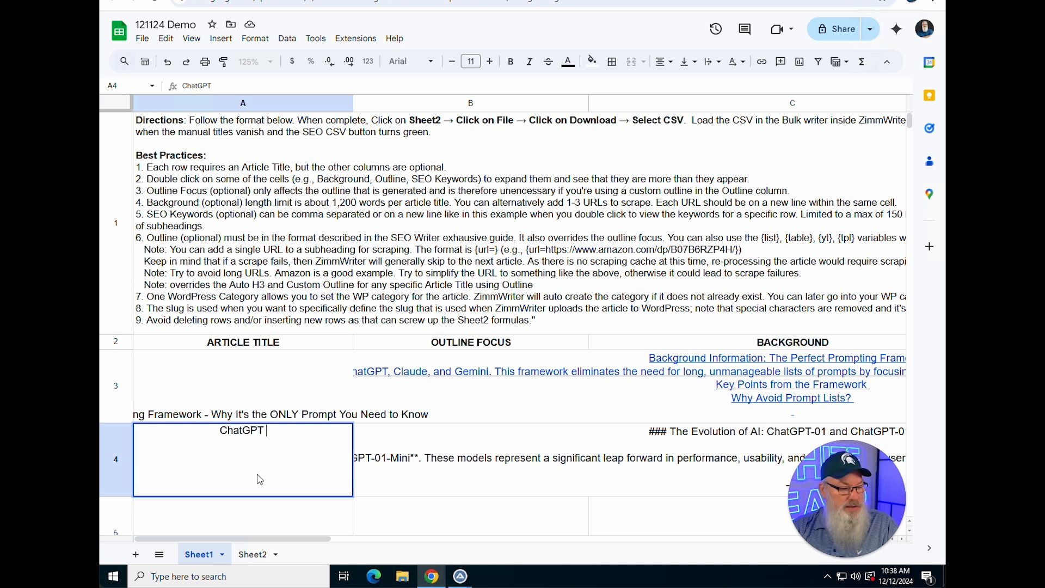
pyautogui.write('01 and 01')
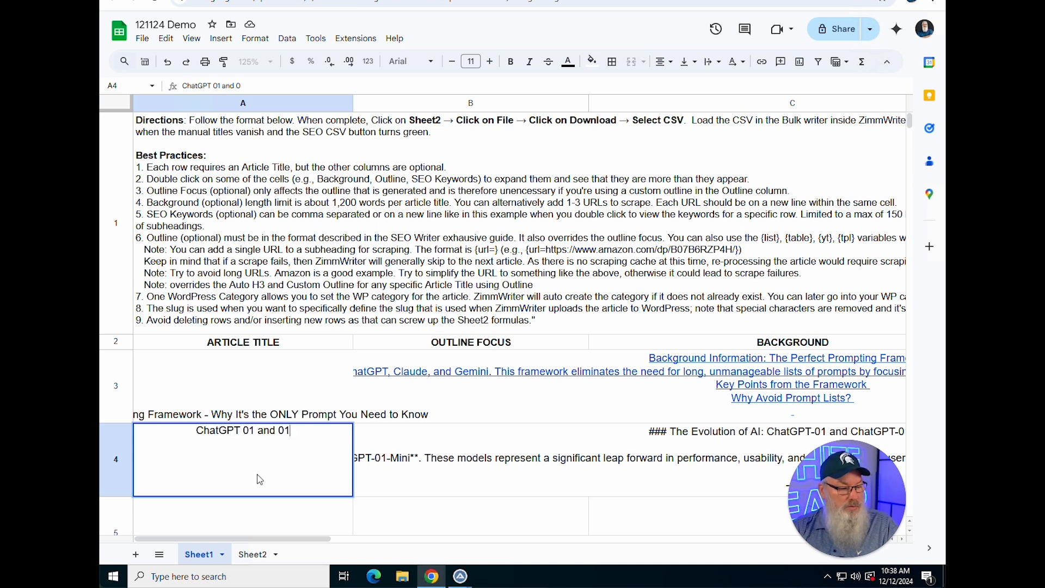
pyautogui.write('-Mini')
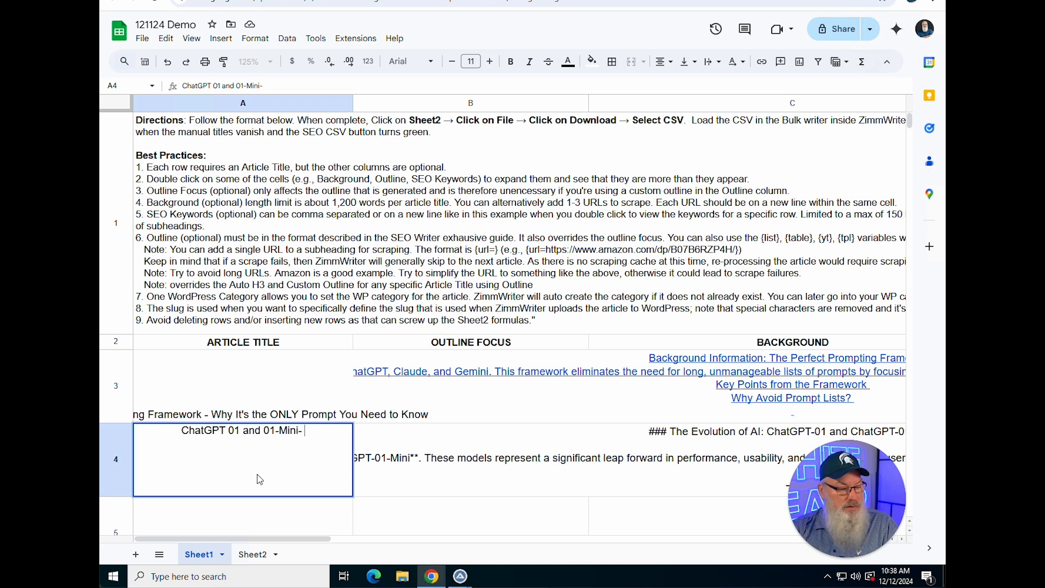
pyautogui.write(' - The F')
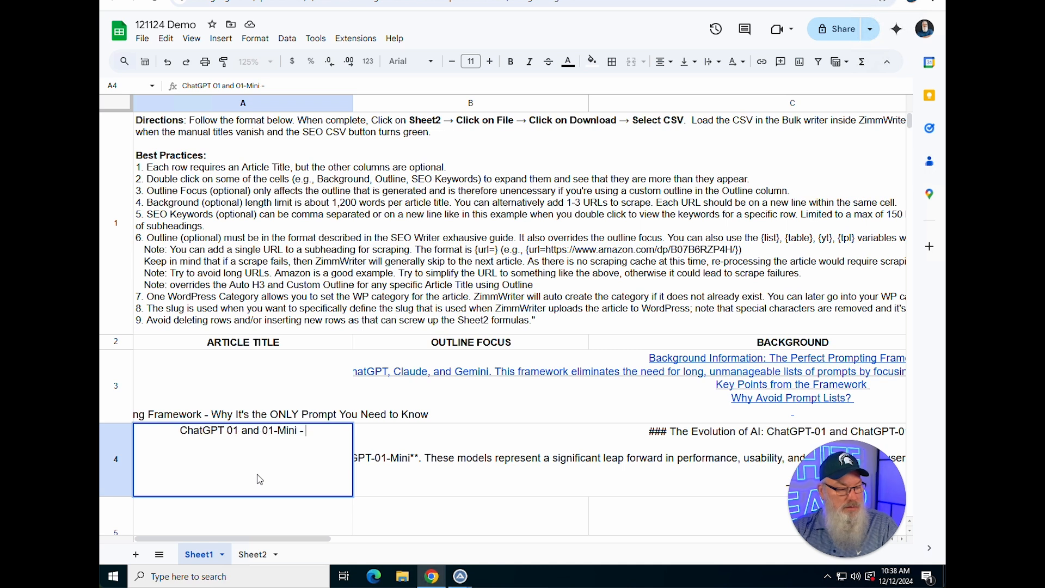
pyautogui.write('uture of ')
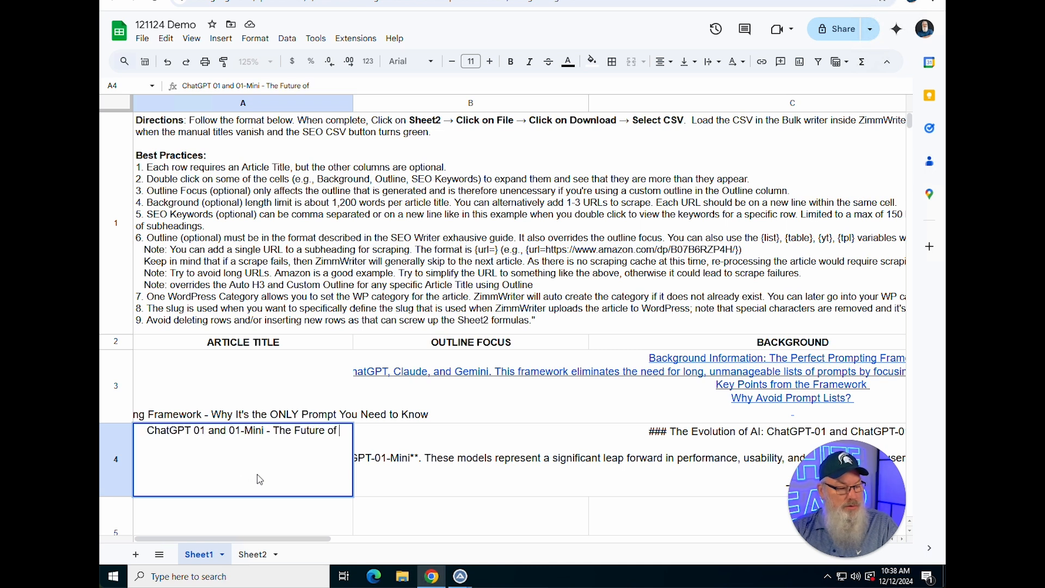
pyautogui.write('AI Models')
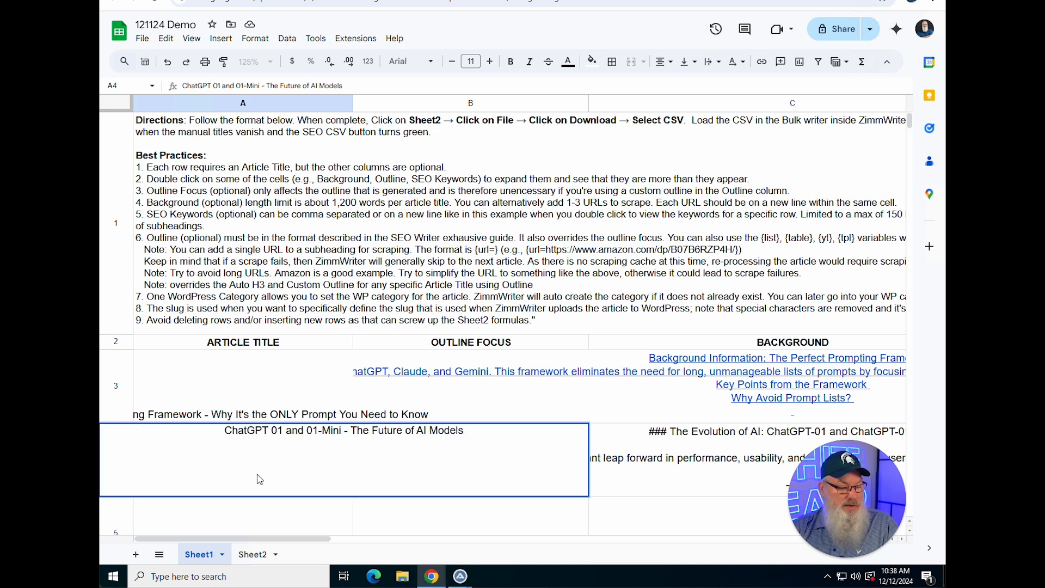
pyautogui.press('Return')
pyautogui.press('Up')
pyautogui.press('Right')
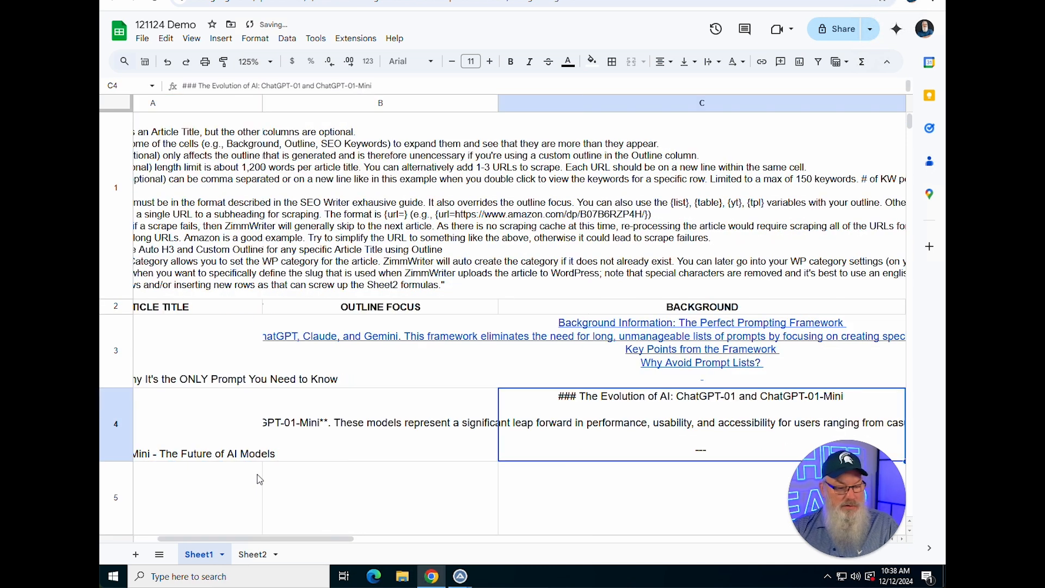
pyautogui.press('Left')
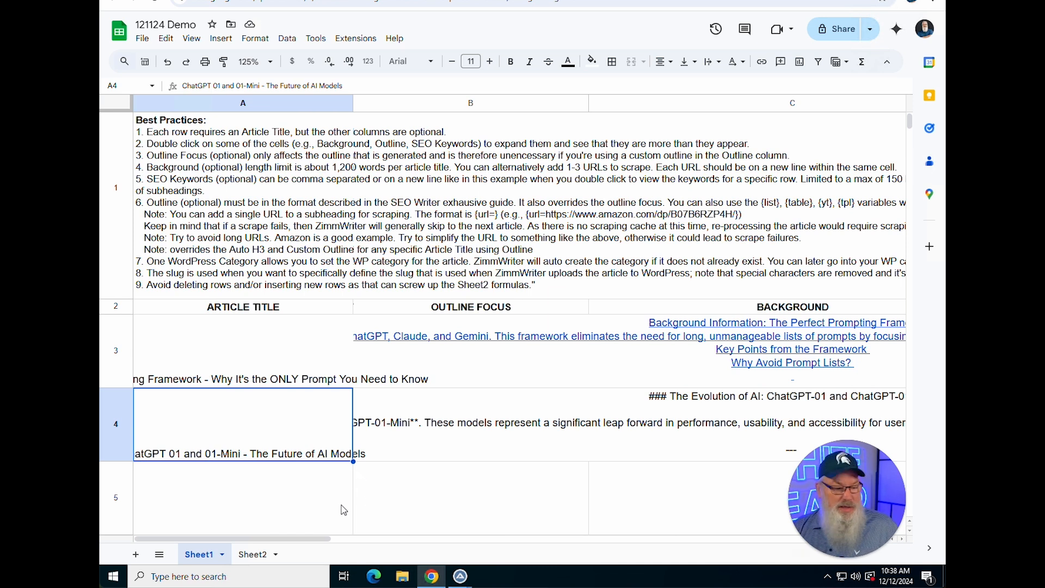
# Step: Download Sheet2 of the 121124 Demo spreadsheet as a comma-separated values (.csv) file
pyautogui.click(248, 555)
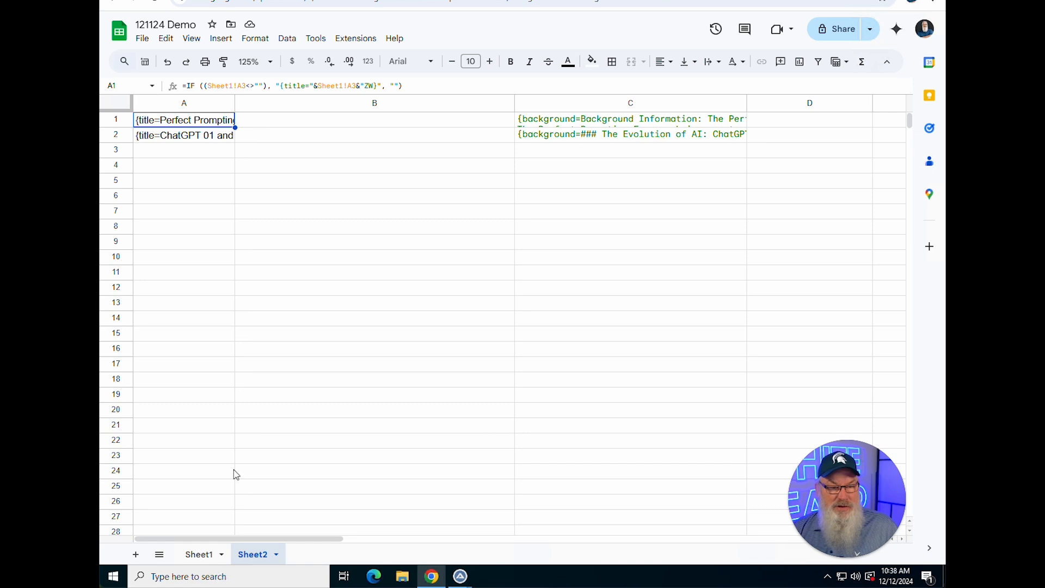
pyautogui.click(142, 39)
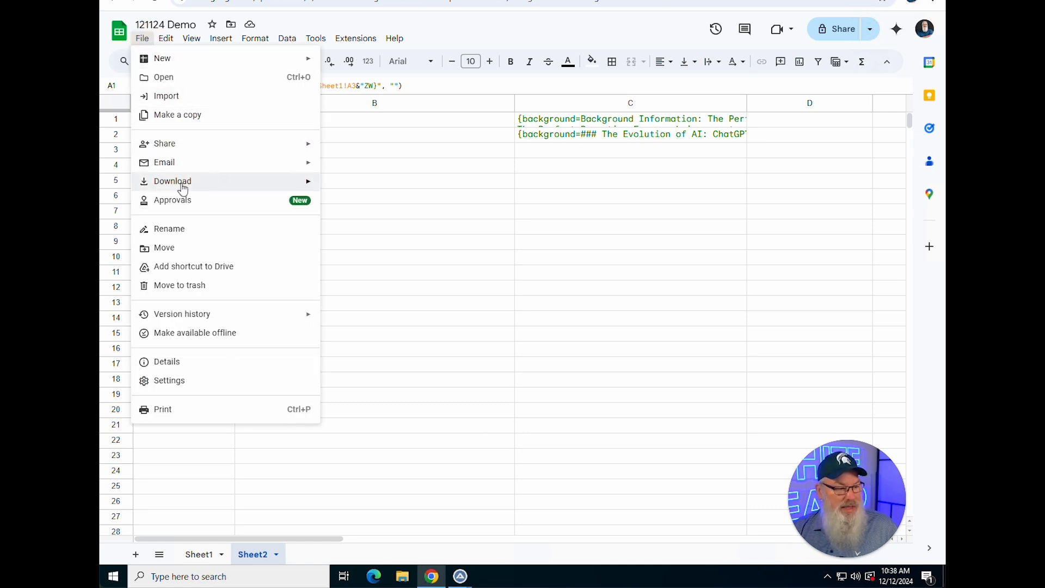
pyautogui.moveTo(182, 188)
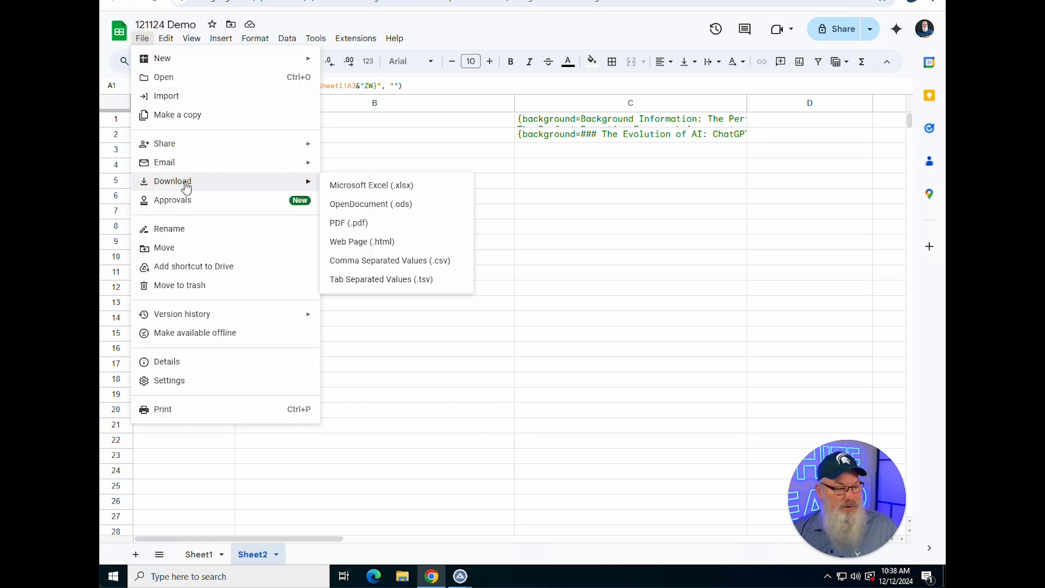
pyautogui.click(390, 261)
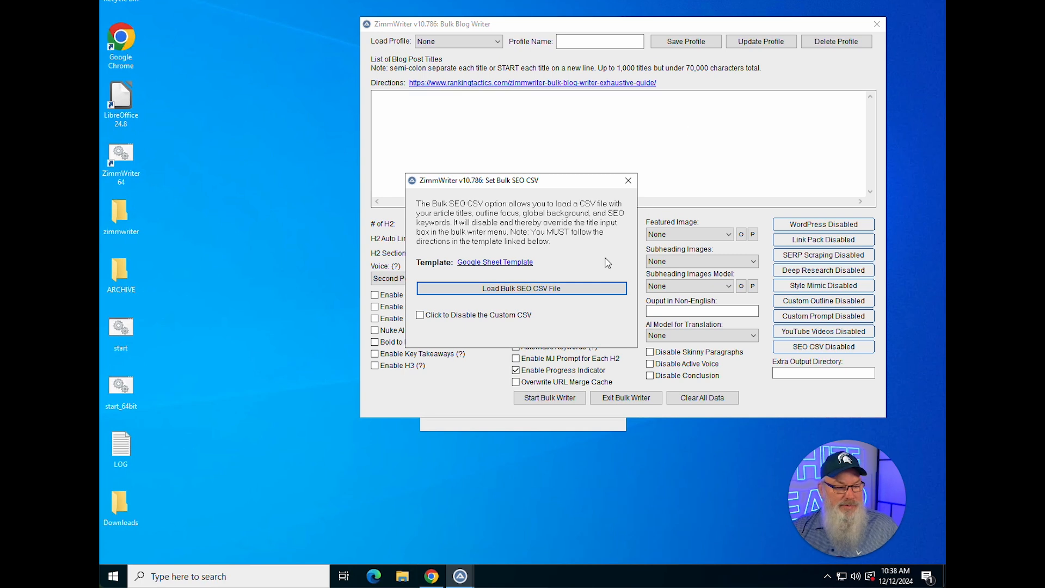
# Step: Switch to ZimmWriter and load the file 121124 Demo - Sheet2 as the Bulk SEO CSV
pyautogui.click(506, 293)
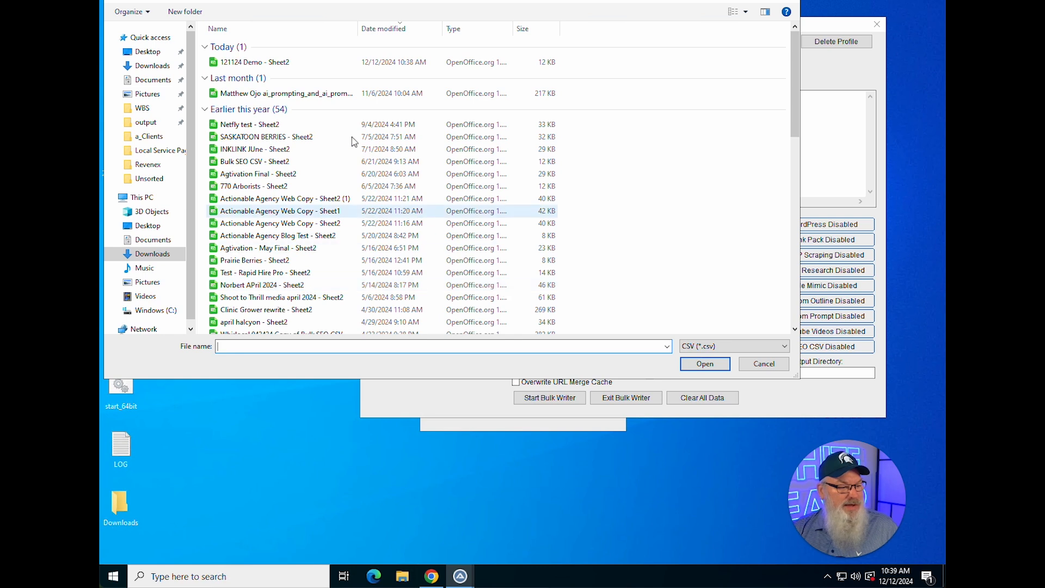
pyautogui.doubleClick(257, 63)
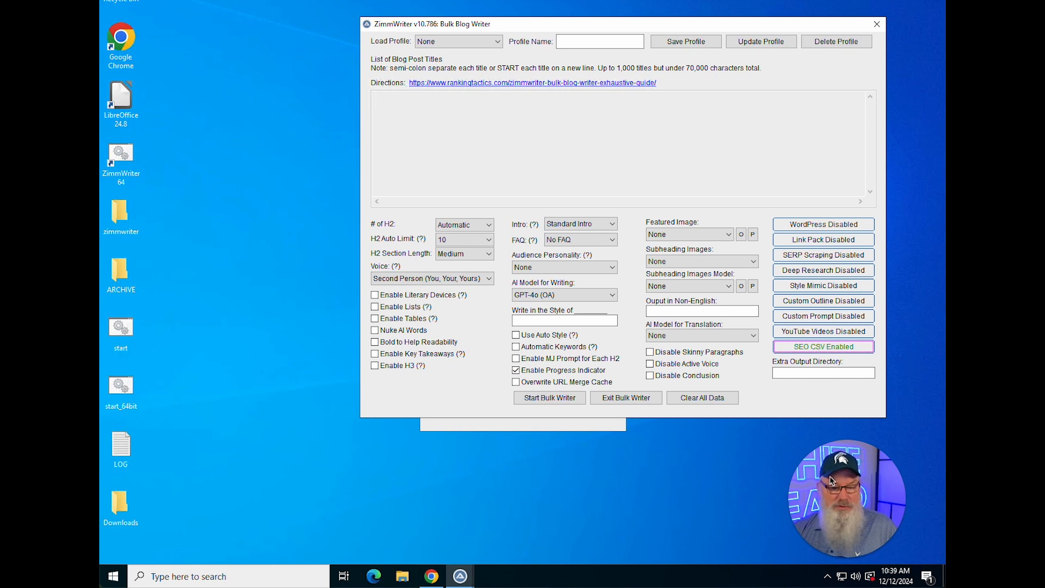
pyautogui.click(841, 505)
pyautogui.moveTo(840, 505); pyautogui.dragTo(185, 472)
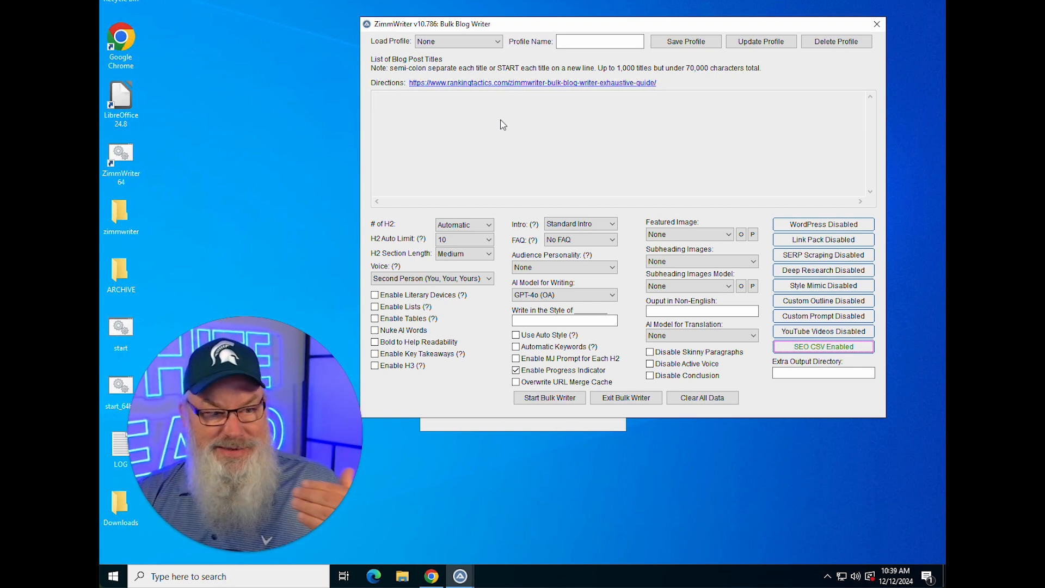
# Step: Set the H2 Auto Limit to 8 and choose Medium as the H2 Section Length
pyautogui.click(460, 241)
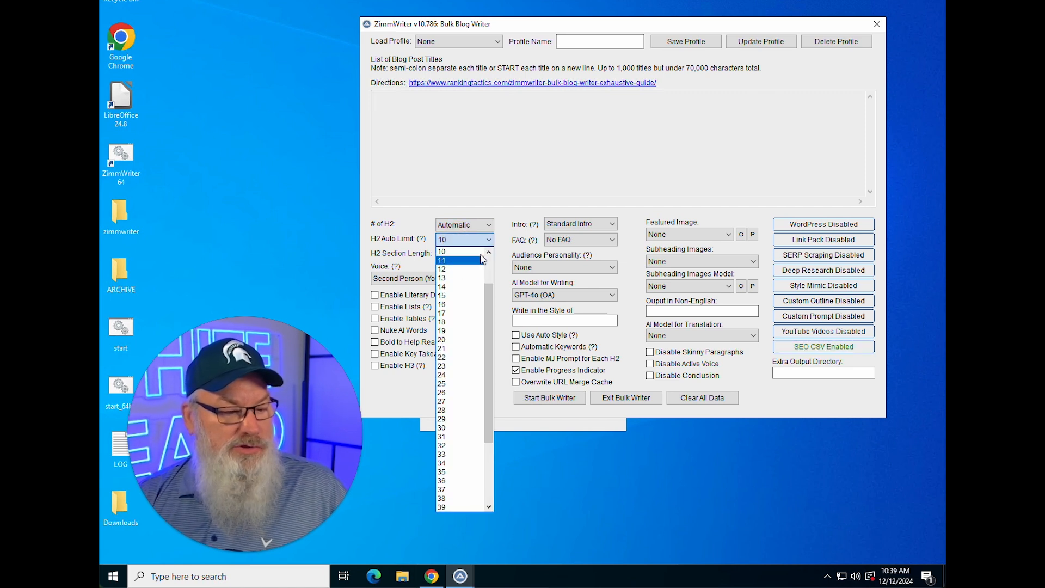
pyautogui.scroll(1, 462, 257)
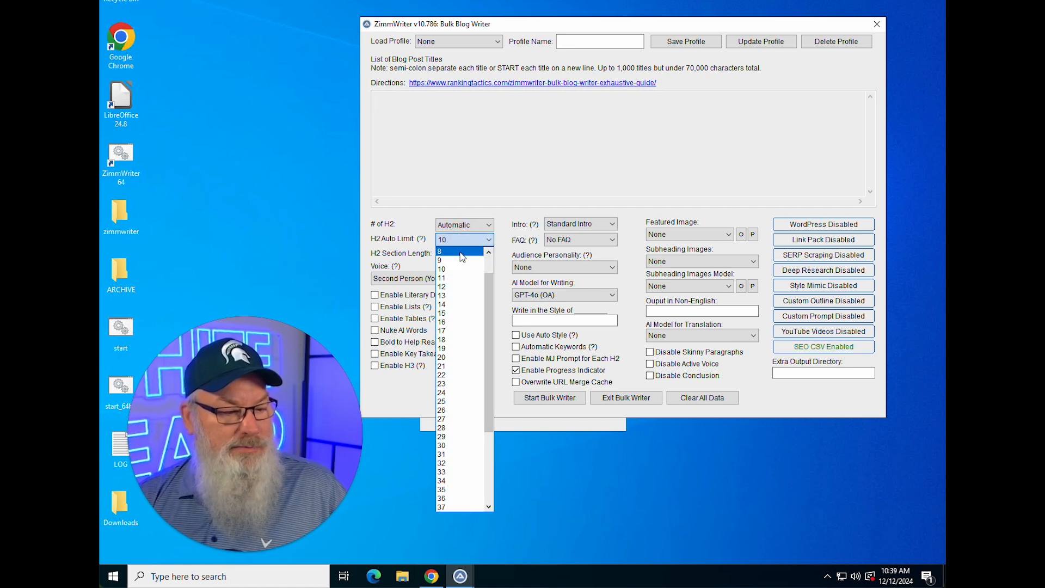
pyautogui.click(462, 252)
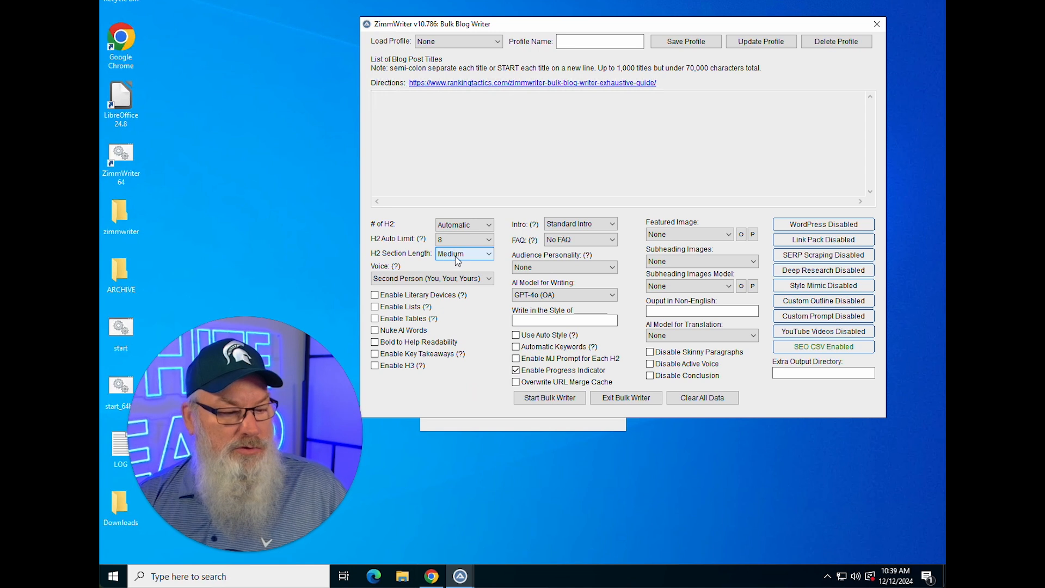
pyautogui.click(457, 256)
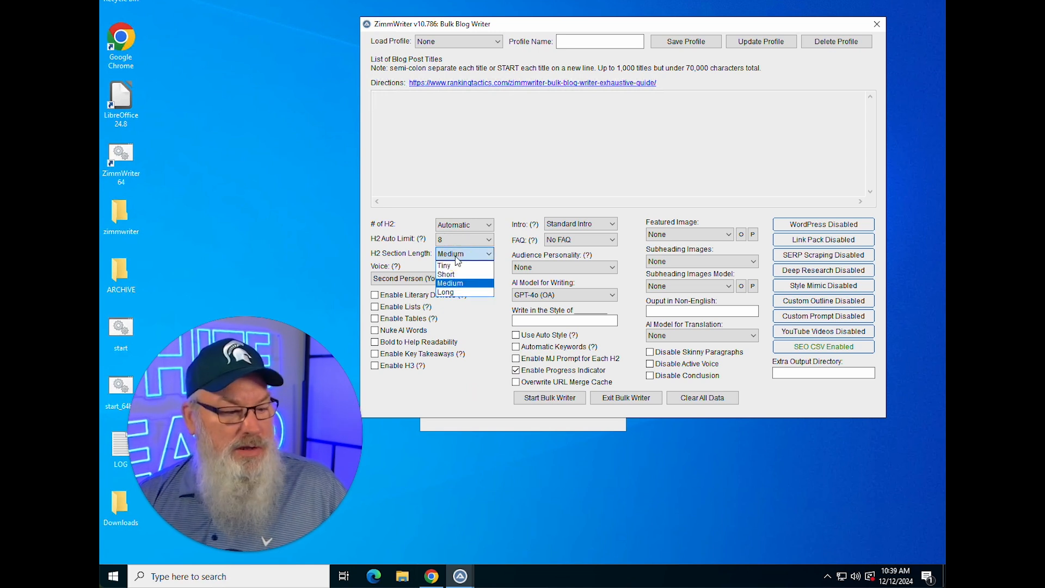
pyautogui.click(460, 283)
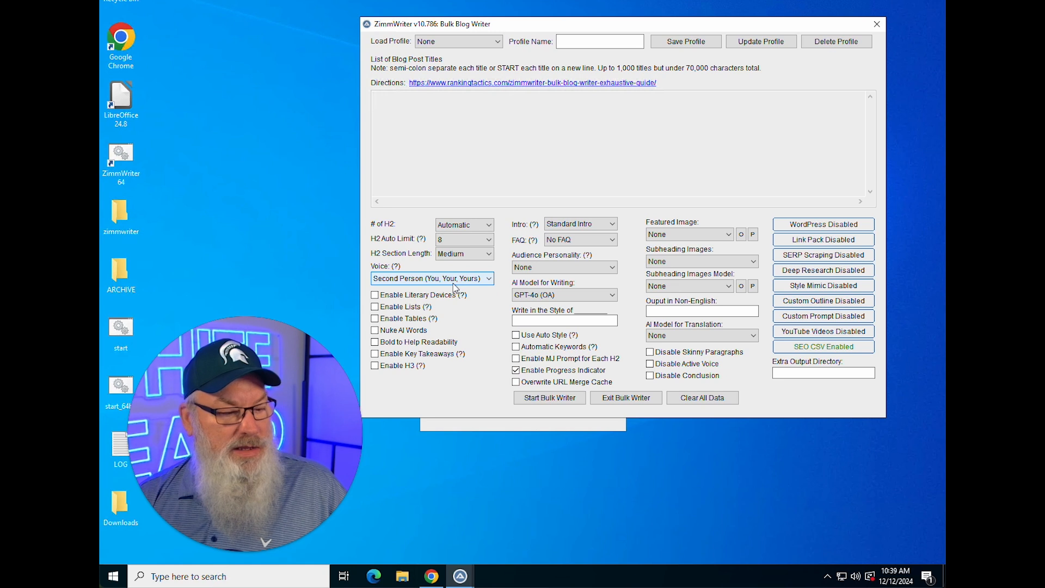
# Step: Enable Literary Devices, Lists, Tables, Nuke AI Words, Bold to Help Readability, Key Takeaways and H3 for the articles
pyautogui.click(374, 295)
pyautogui.click(374, 308)
pyautogui.click(374, 319)
pyautogui.click(375, 331)
pyautogui.click(374, 342)
pyautogui.click(374, 355)
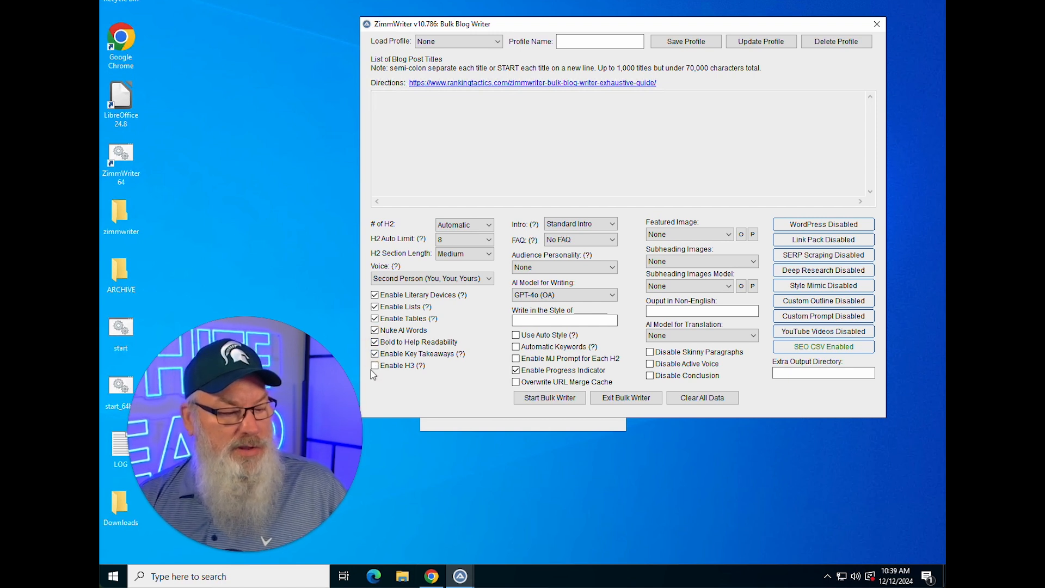
pyautogui.click(374, 366)
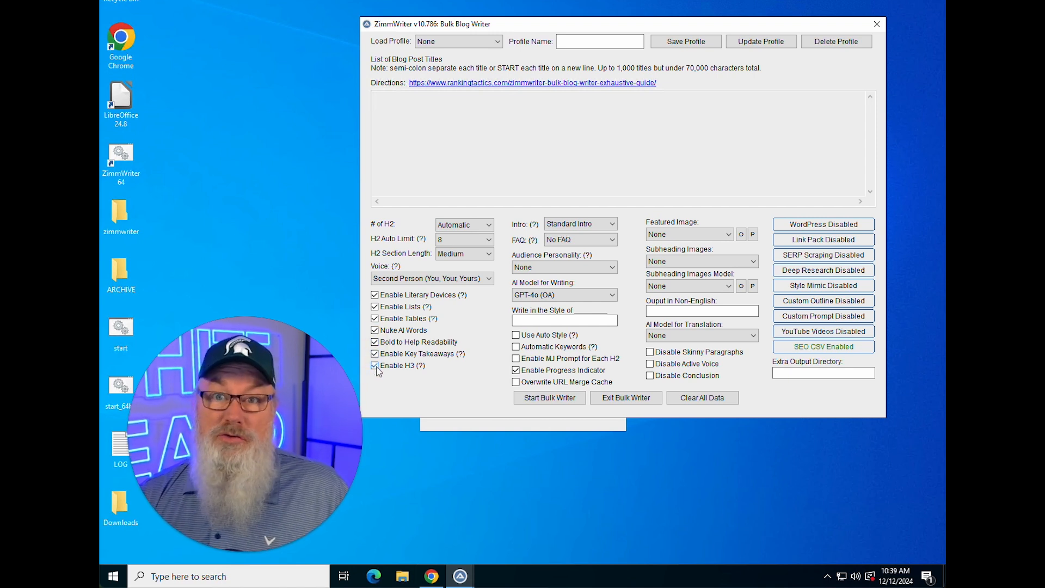
# Step: Set the intro to Search Intent Intro and the FAQ to FAQ + Short Answers, keeping Audience Personality at None
pyautogui.click(592, 225)
pyautogui.click(587, 244)
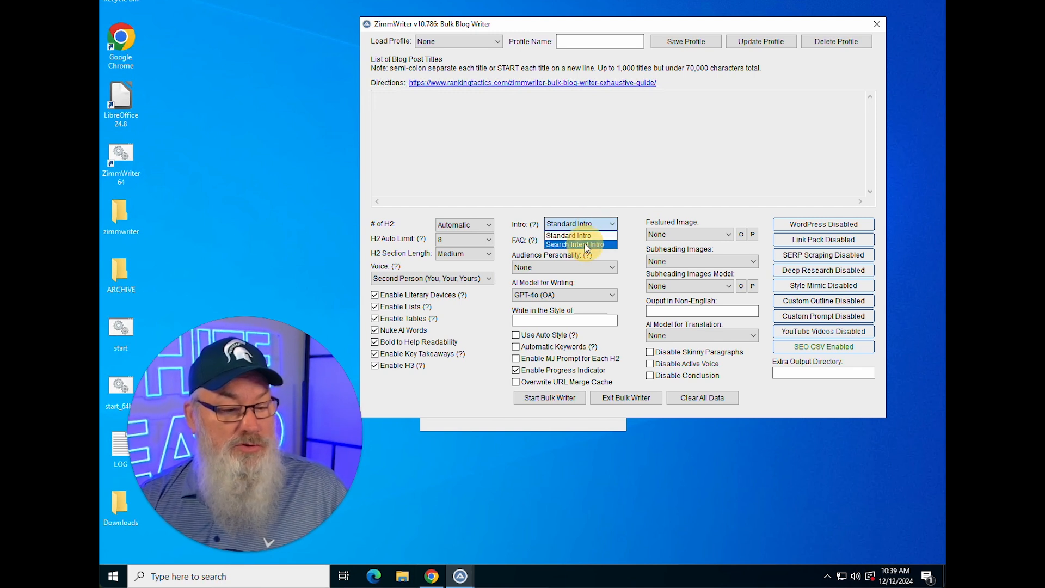
pyautogui.click(588, 242)
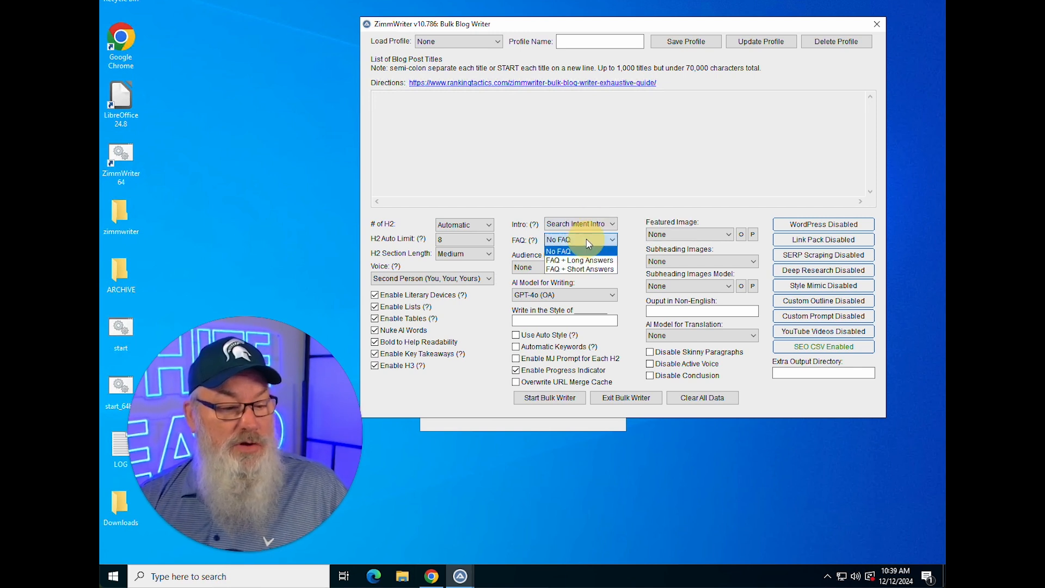
pyautogui.click(583, 270)
pyautogui.click(584, 270)
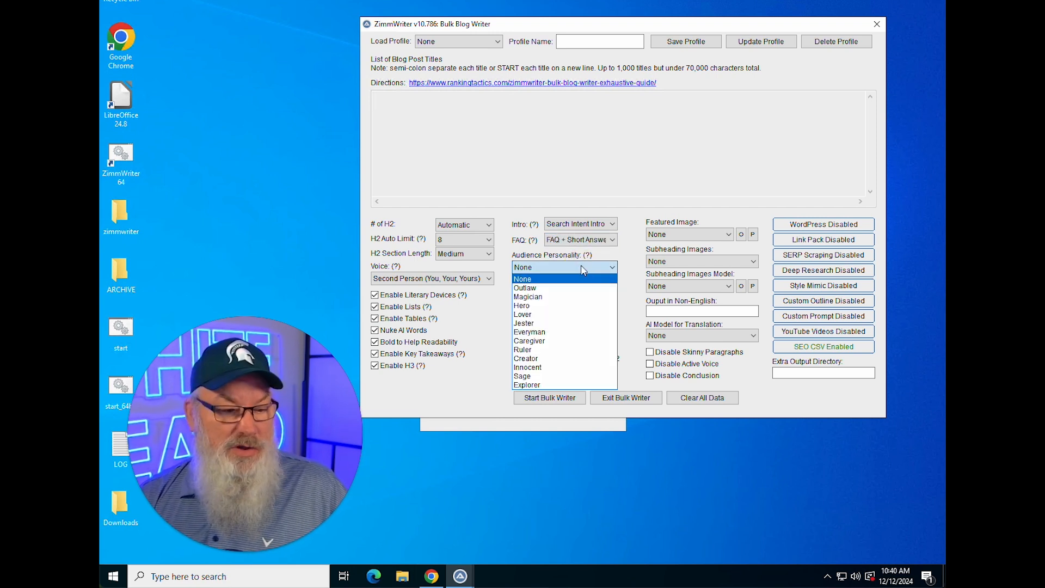
pyautogui.click(583, 271)
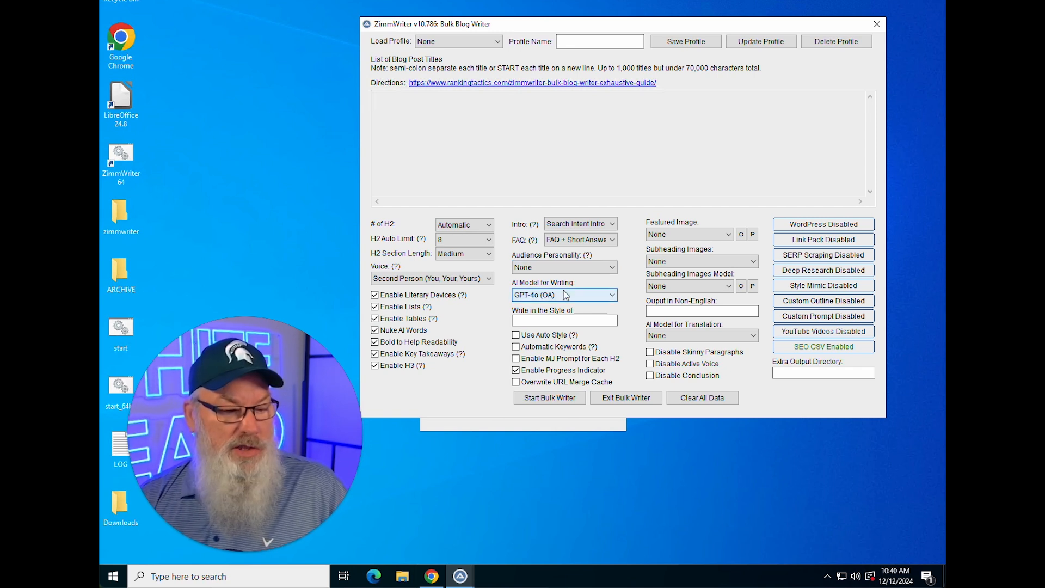
# Step: Choose Claude-3.5 Sonnet (ANT) as the writing model and enable Use Auto Style, Automatic Keywords and Disable Skinny Paragraphs
pyautogui.click(566, 297)
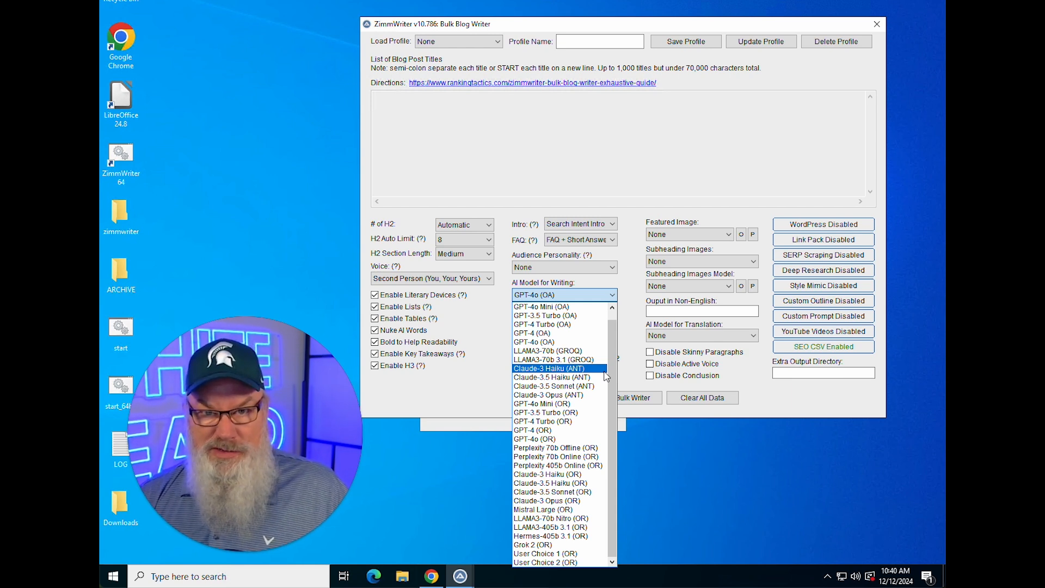
pyautogui.click(578, 386)
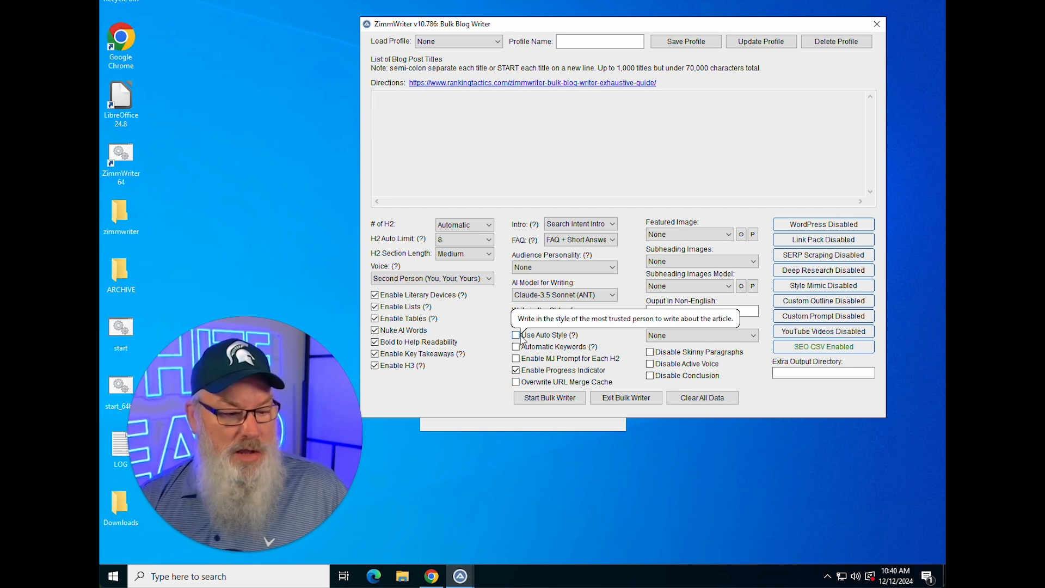
pyautogui.click(516, 335)
pyautogui.click(516, 347)
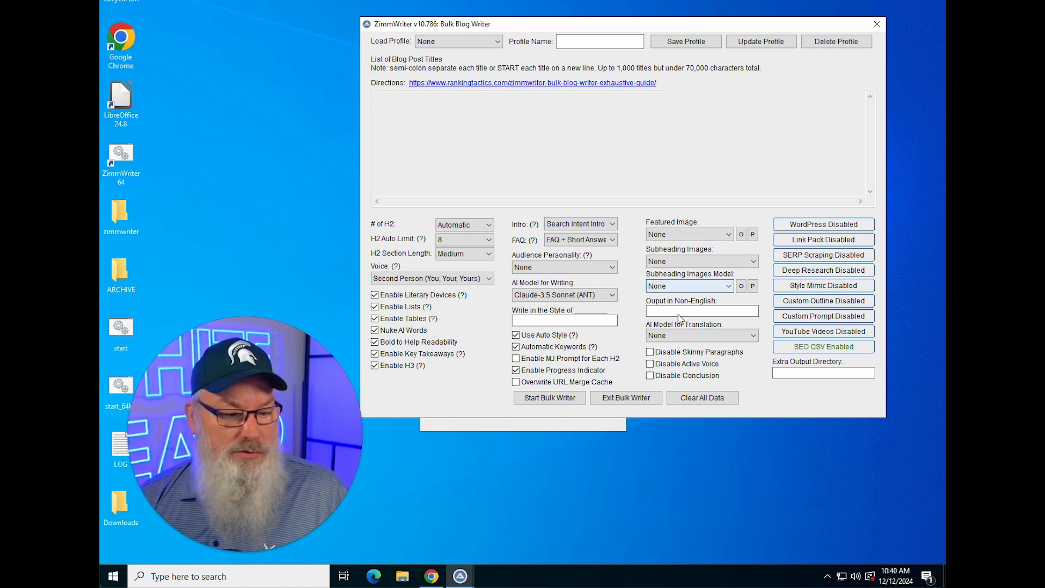
pyautogui.click(651, 353)
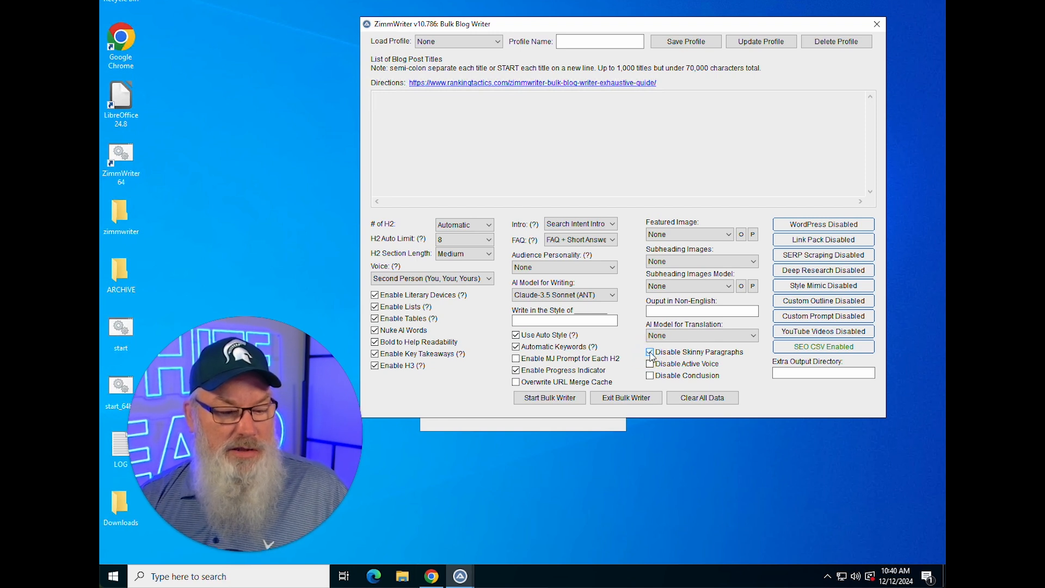
# Step: Enable Style Mimic by loading the saved mimic that bears the author's name without the youtube suffix
pyautogui.click(824, 286)
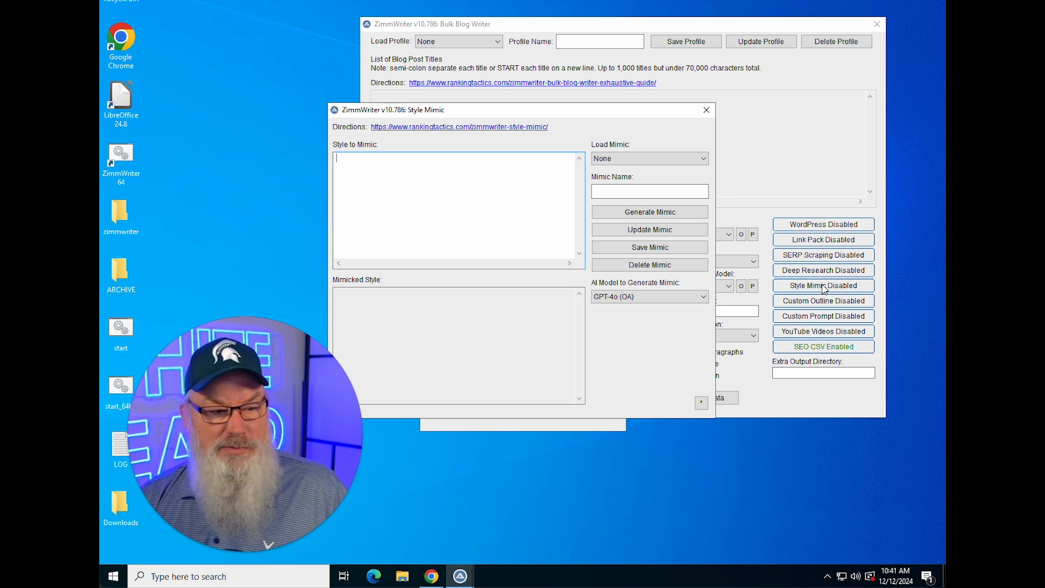
pyautogui.click(663, 158)
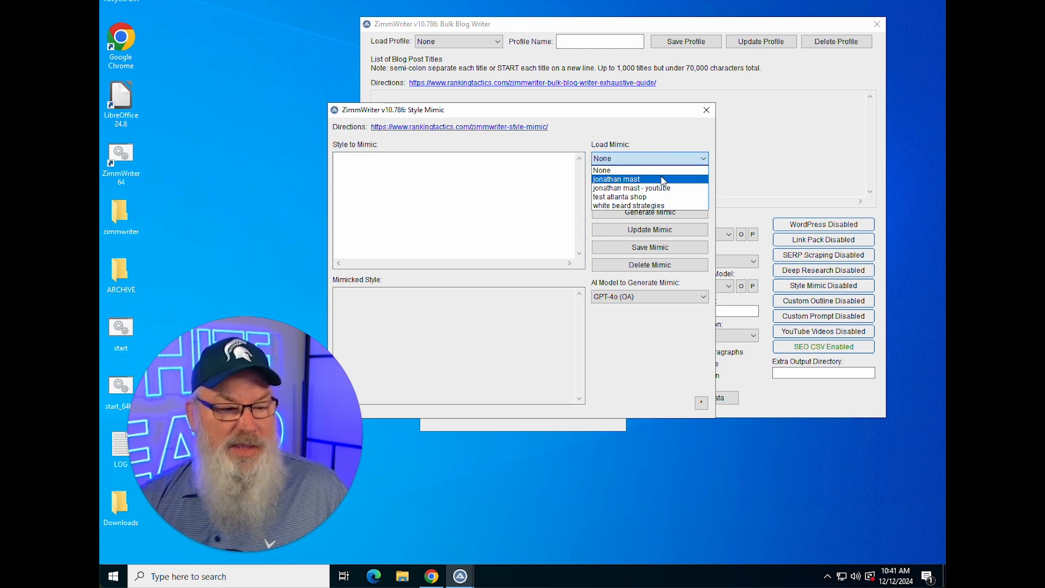
pyautogui.click(663, 181)
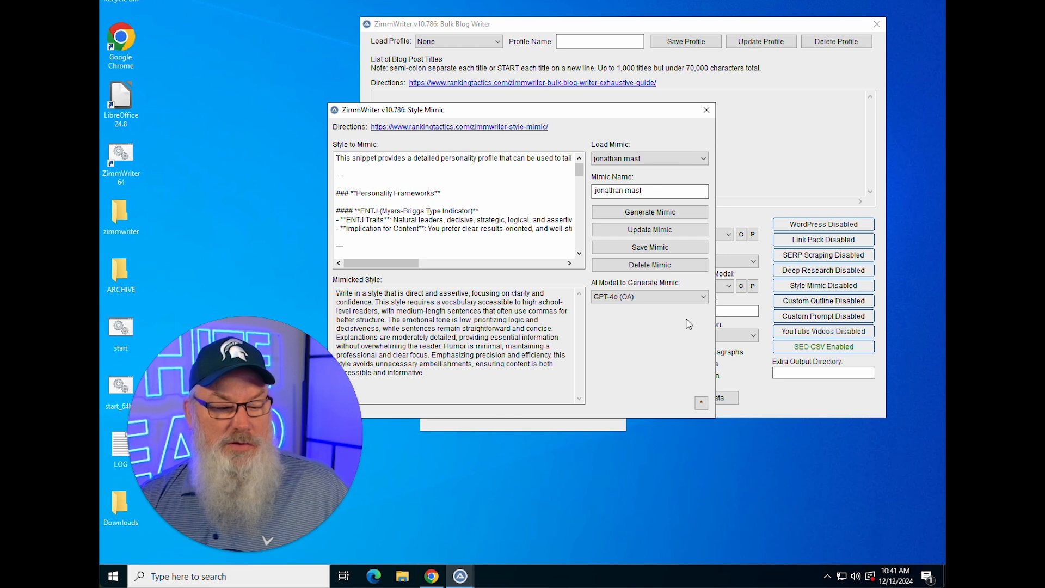
pyautogui.click(702, 405)
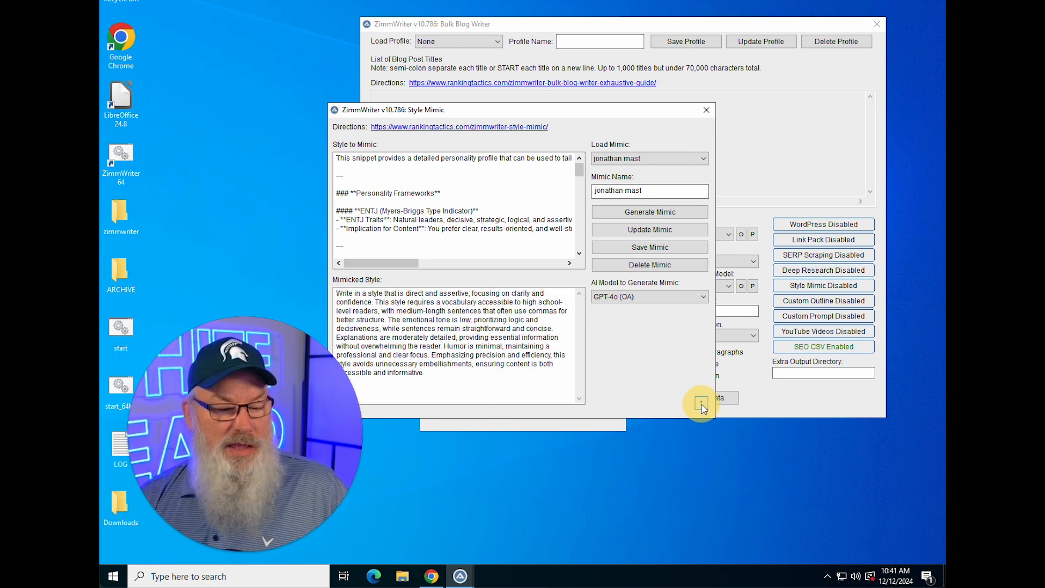
pyautogui.click(708, 112)
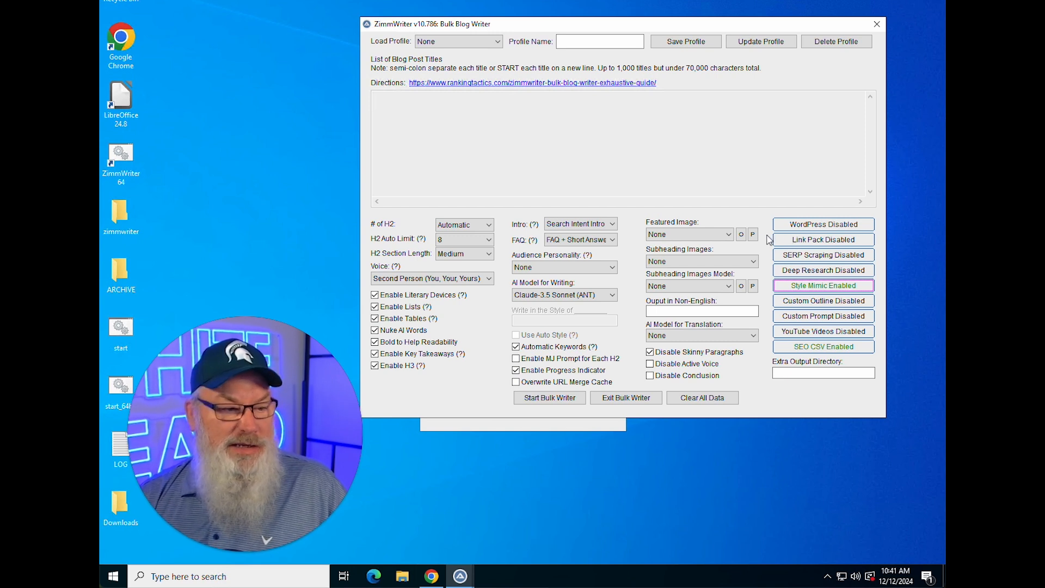
# Step: Start the Bulk Writer, confirm the two article titles, and close the output report once writing has finished
pyautogui.click(571, 397)
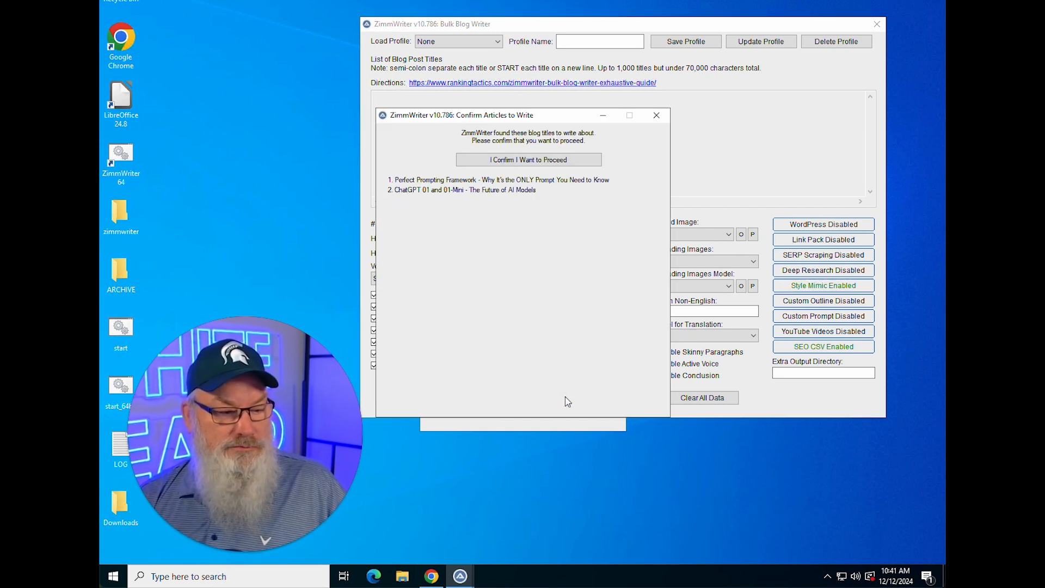
pyautogui.click(531, 161)
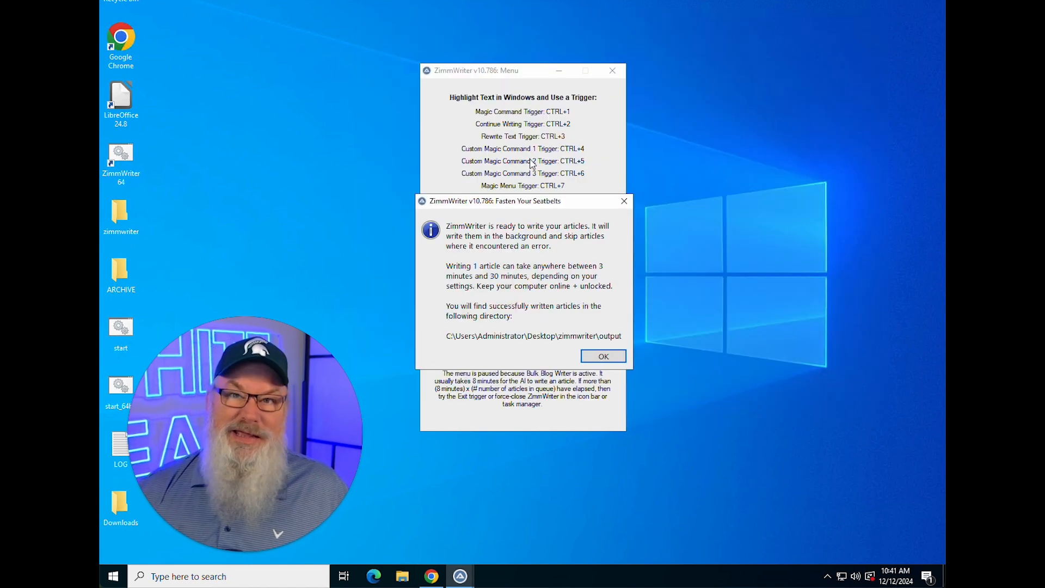
pyautogui.click(600, 357)
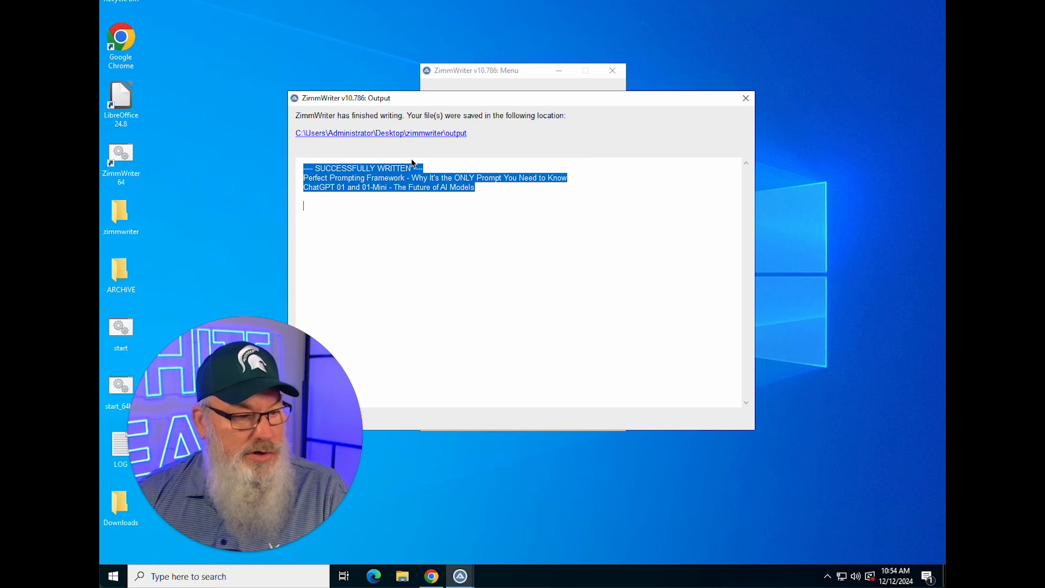
pyautogui.click(746, 98)
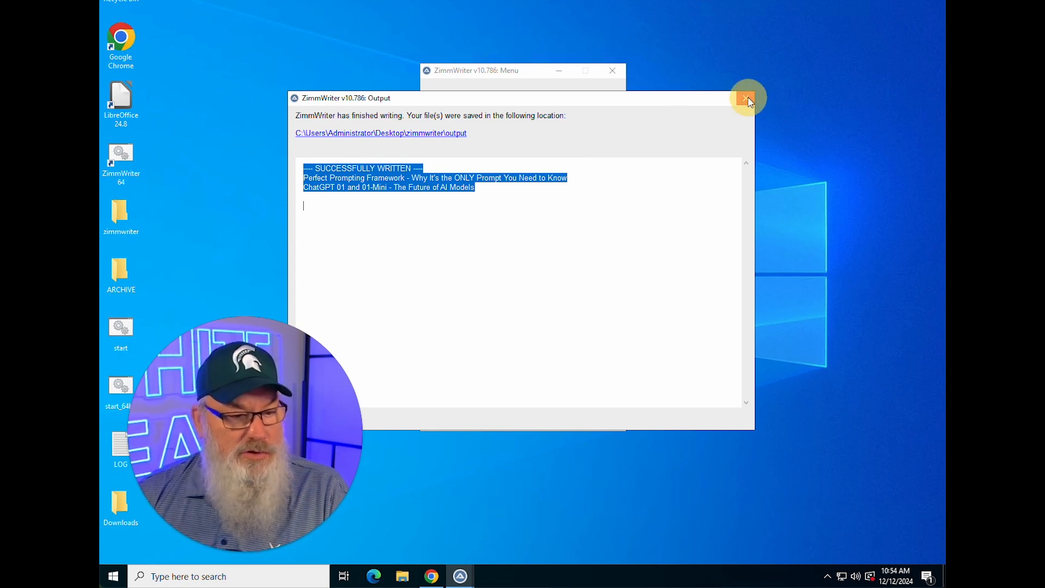
# Step: Switch to Chrome and view the generated Perfect Prompting Framework article in Google Docs at 125% zoom
pyautogui.click(431, 575)
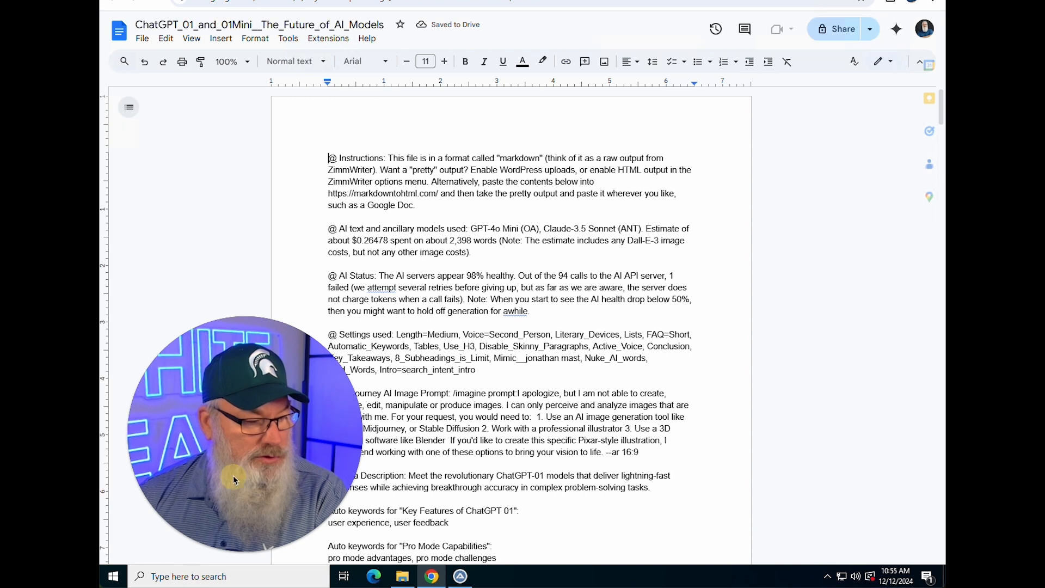
pyautogui.moveTo(224, 531)
pyautogui.click(226, 552)
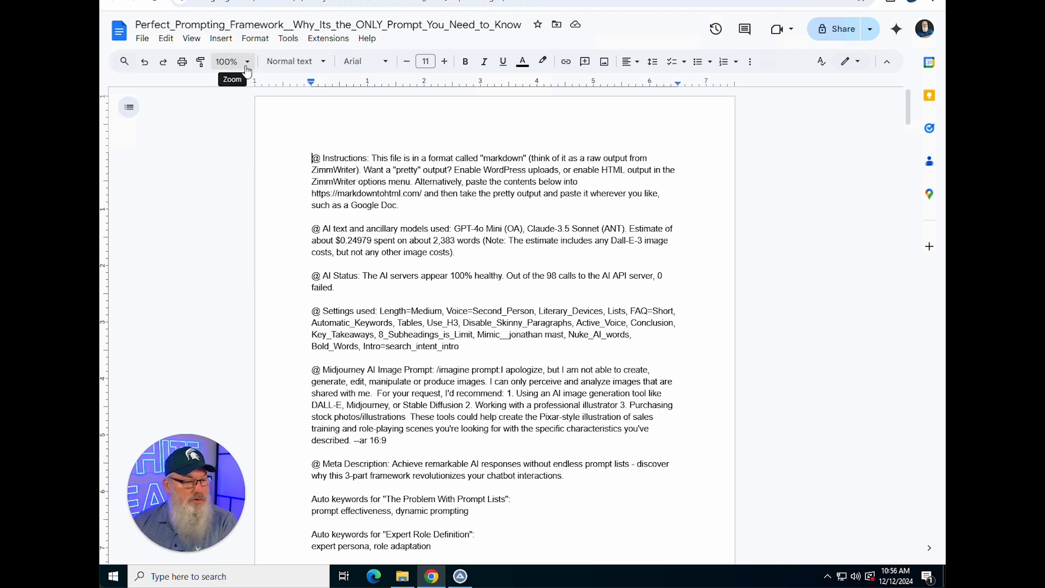
pyautogui.click(243, 66)
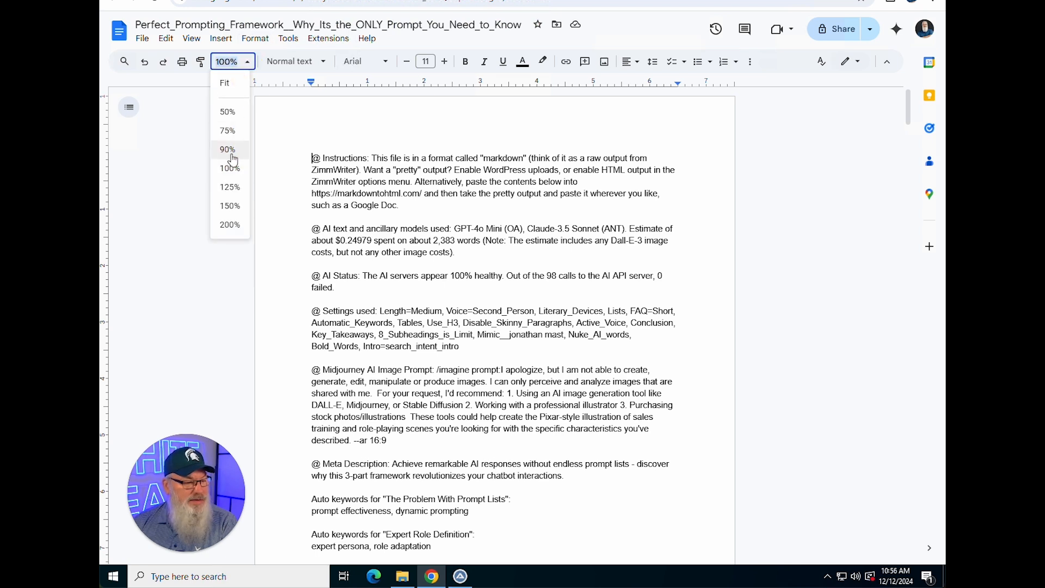
pyautogui.click(229, 187)
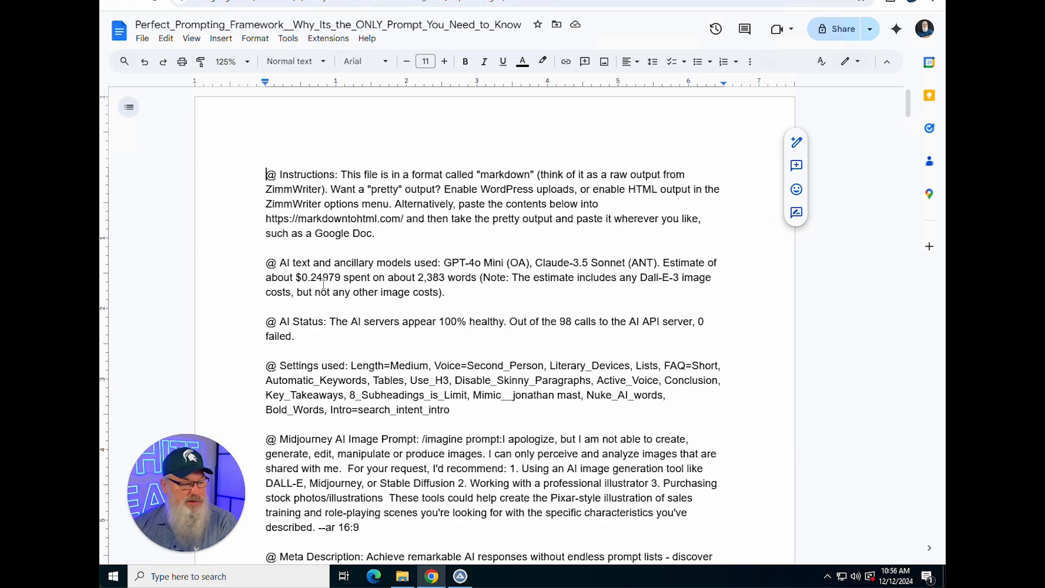
# Step: Select and copy the article's markdown from the "# Perfect Prompting Framework" title through the end of Final Thoughts
pyautogui.scroll(-7, 323, 284)
pyautogui.scroll(-12, 323, 284)
pyautogui.scroll(-9, 323, 283)
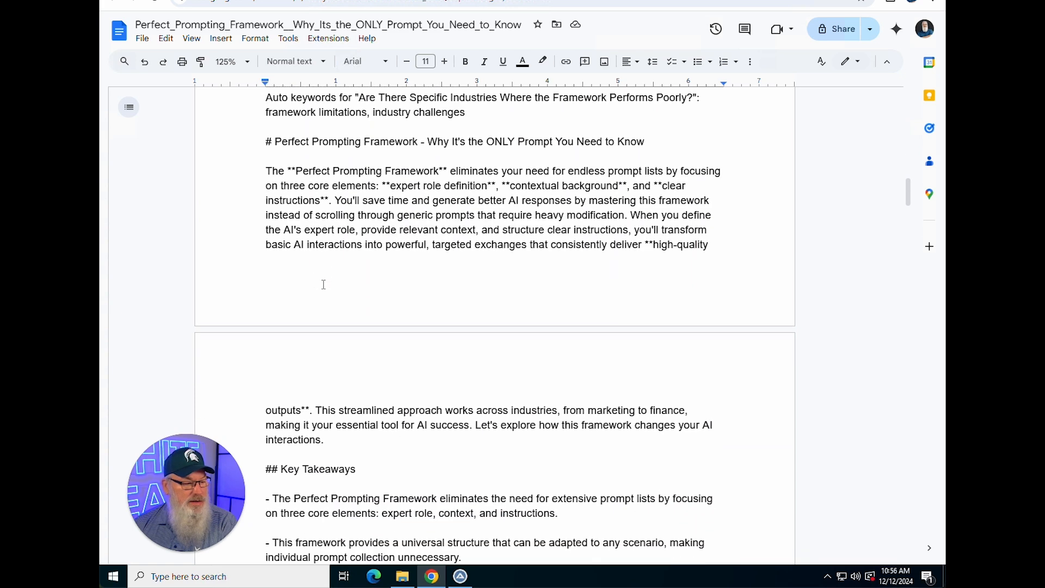
pyautogui.scroll(-1, 323, 284)
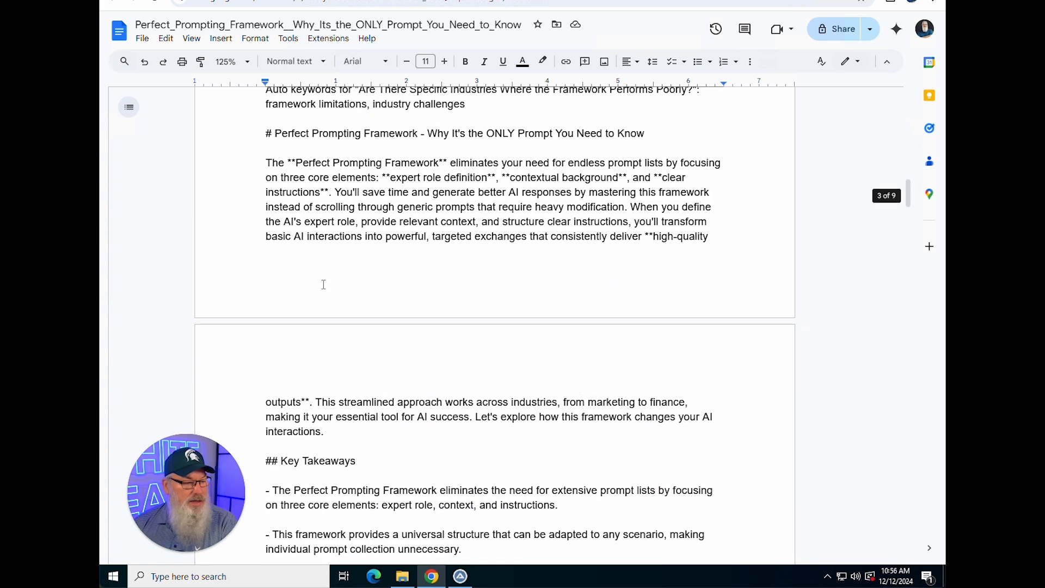
pyautogui.tripleClick(265, 132)
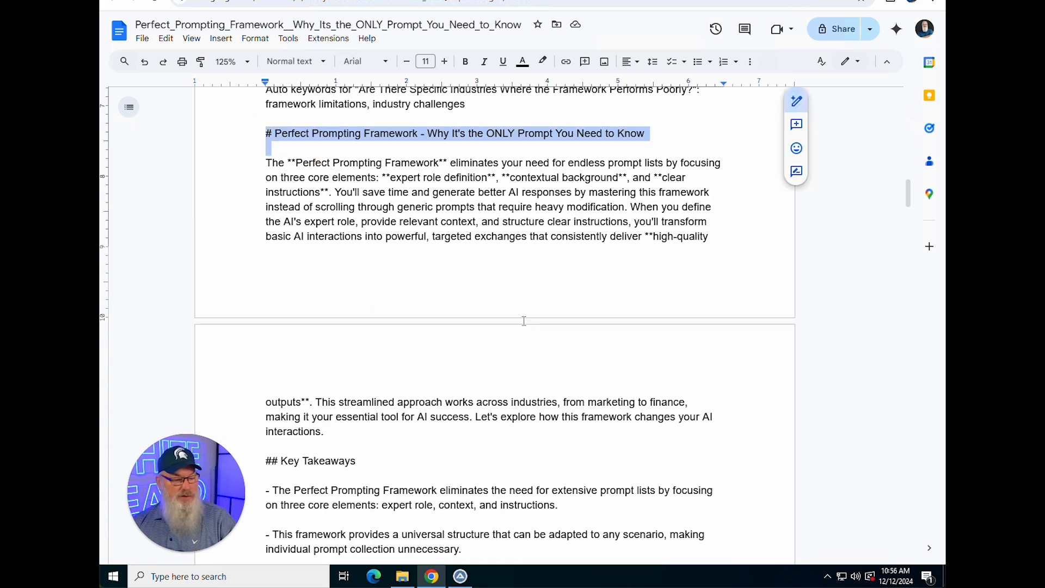
pyautogui.scroll(-20, 522, 318)
pyautogui.scroll(-20, 522, 322)
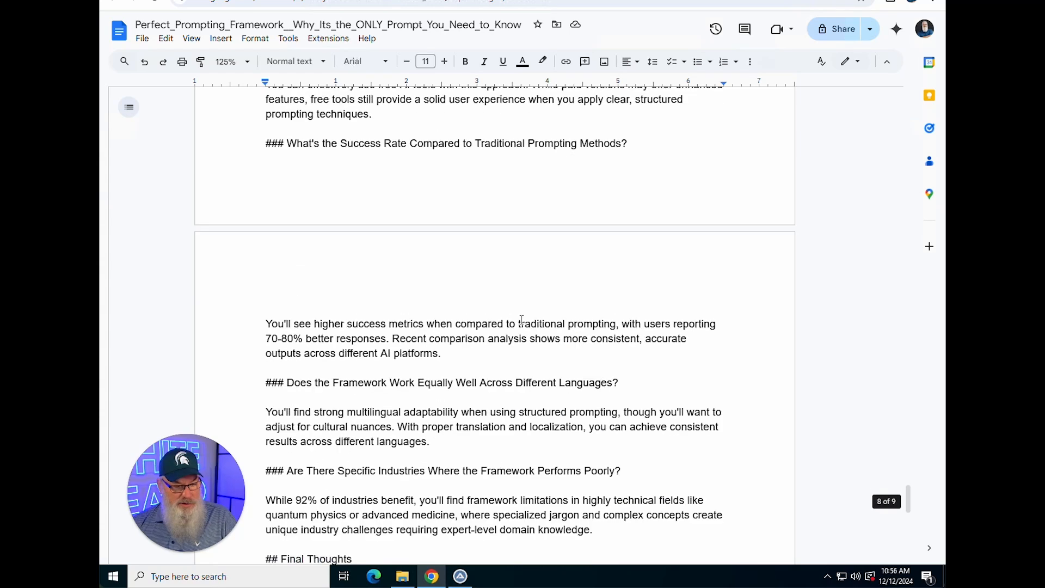
pyautogui.tripleClick(504, 192)
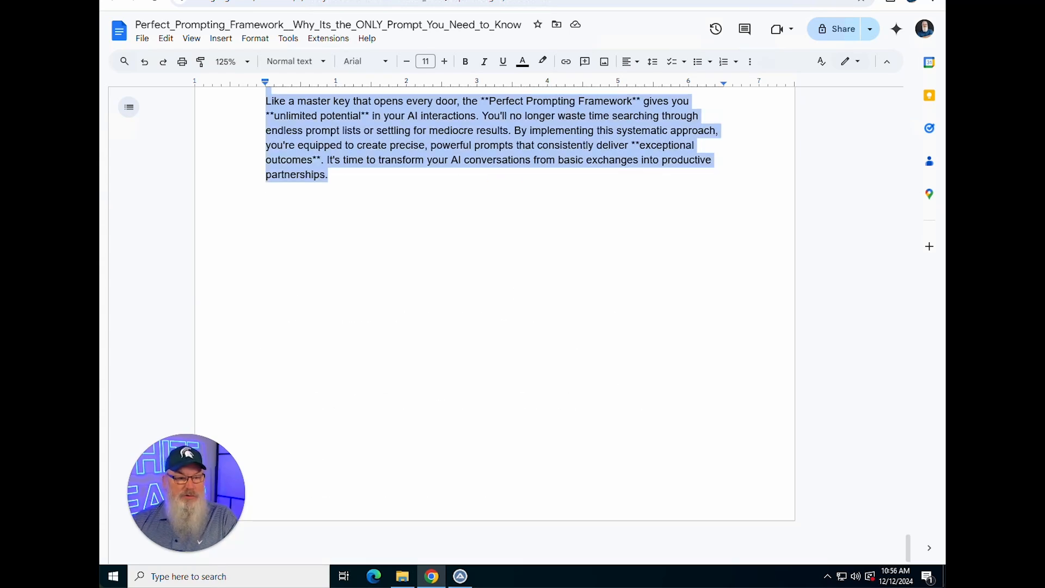
# Step: Open the Markdown to HTML converter in a new browser tab and replace its sample markdown with the copied article
pyautogui.hotkey('ctrl', 't')
pyautogui.write('mark')
pyautogui.press('Return')
pyautogui.click(304, 272)
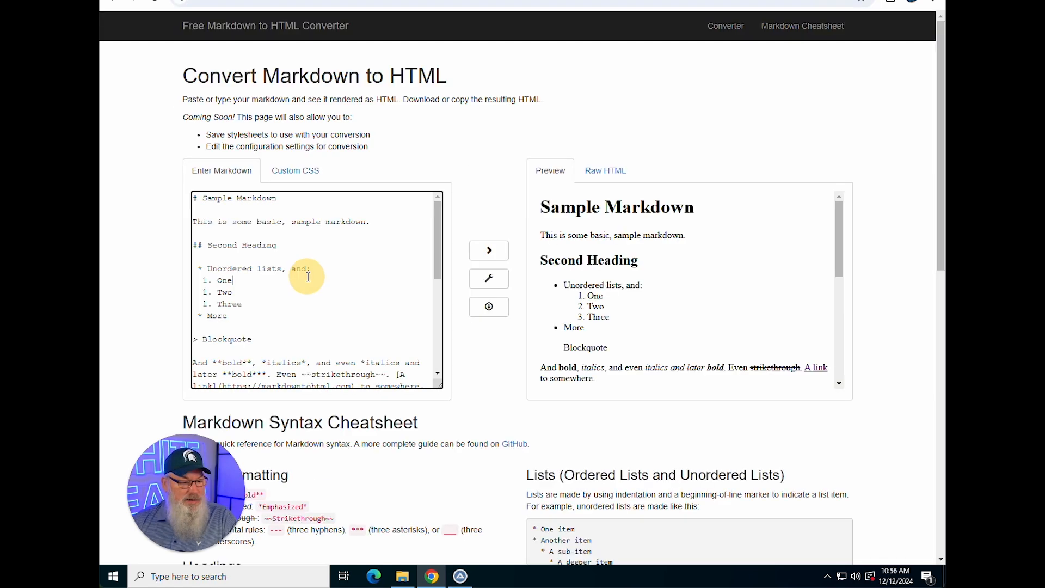
pyautogui.hotkey('ctrl', 'a')
pyautogui.hotkey('ctrl', 'v')
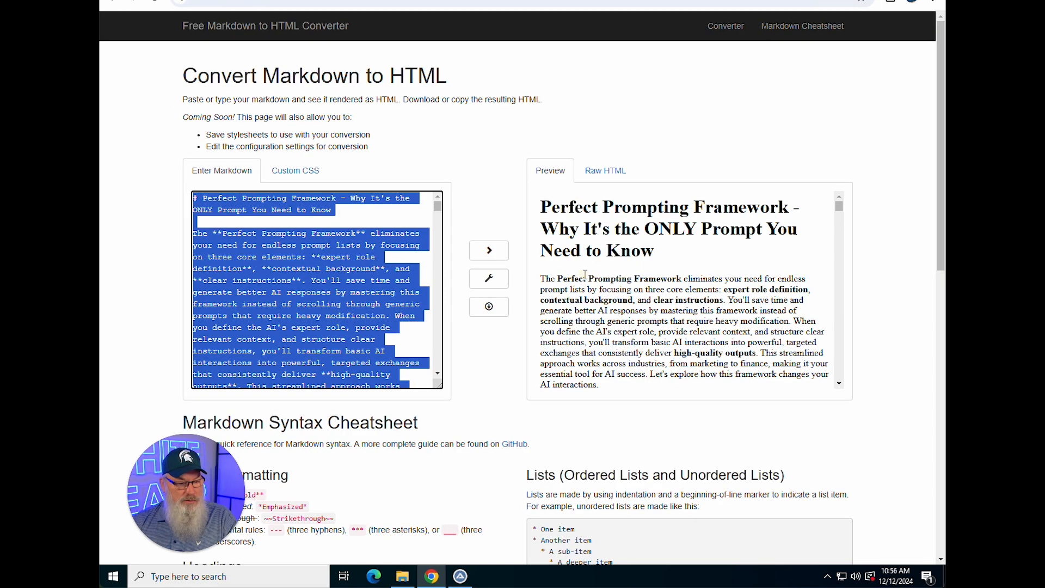
# Step: Copy the full rendered preview and paste it over the selected raw markdown in the Perfect Prompting Framework Google Doc
pyautogui.click(578, 279)
pyautogui.hotkey('ctrl', 'a')
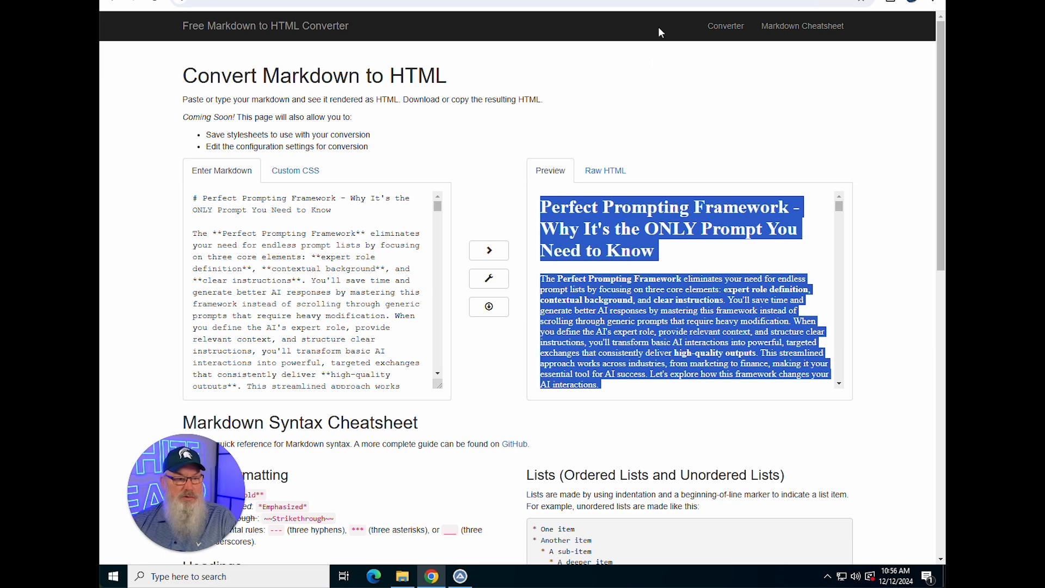
pyautogui.click(490, 1)
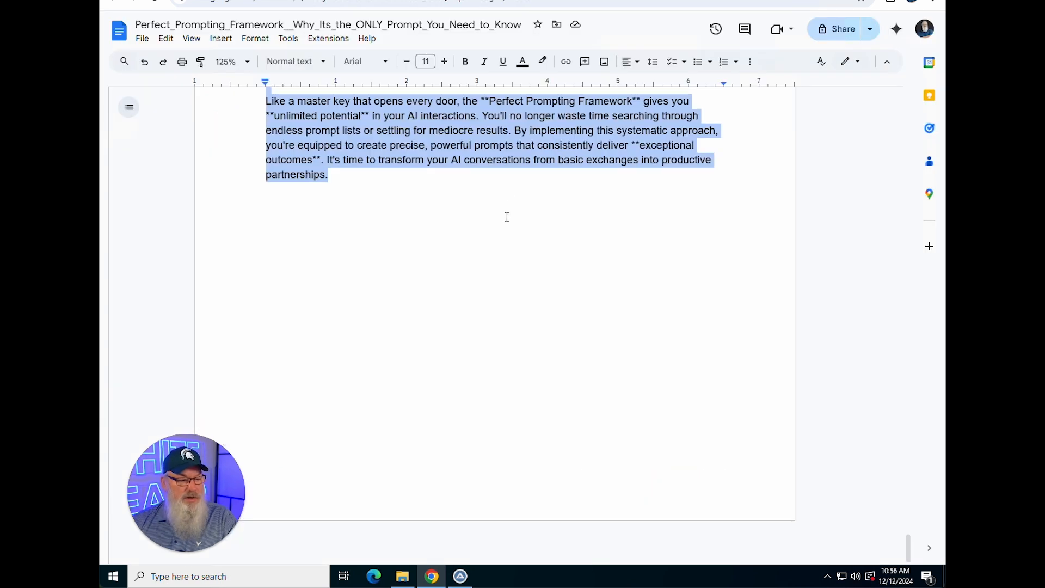
pyautogui.scroll(5, 506, 225)
pyautogui.hotkey('ctrl', 'v')
# Step: Insert blank lines above the article's main title to push the whole heading onto a new page
pyautogui.scroll(10, 507, 225)
pyautogui.scroll(20, 507, 224)
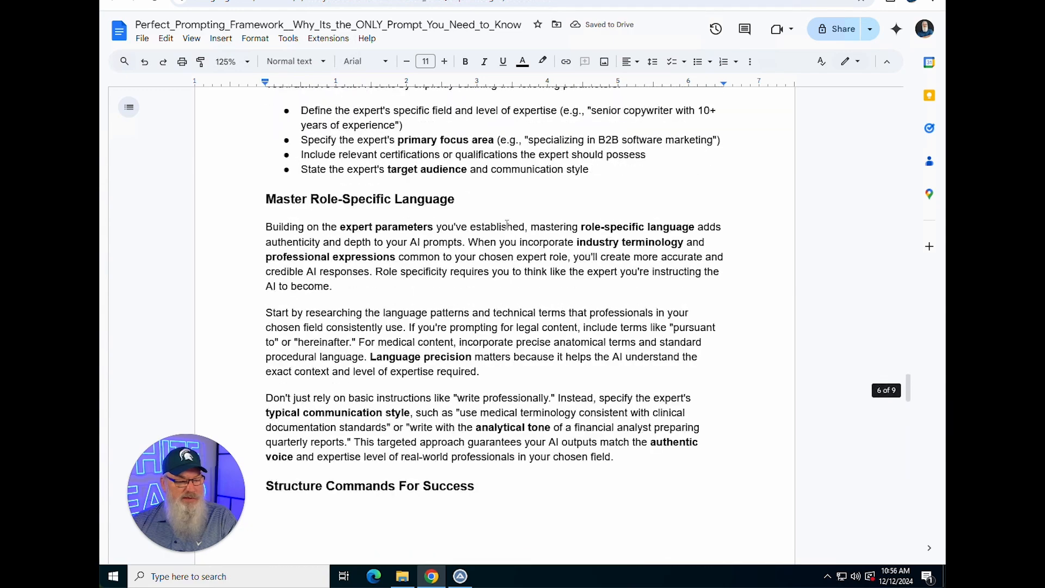
pyautogui.scroll(-6, 506, 225)
pyautogui.click(263, 112)
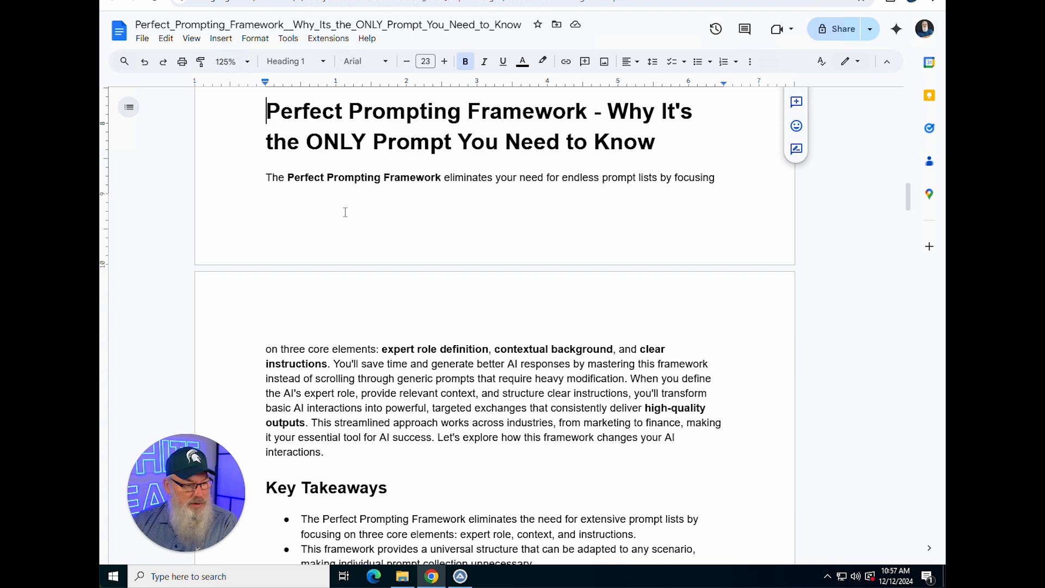
pyautogui.press('Return')
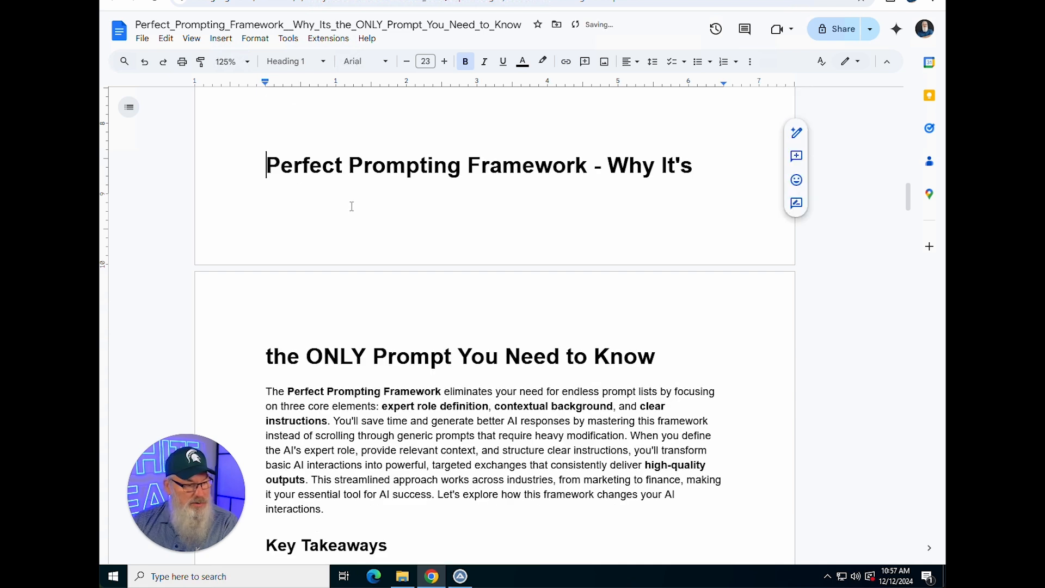
pyautogui.press('Return')
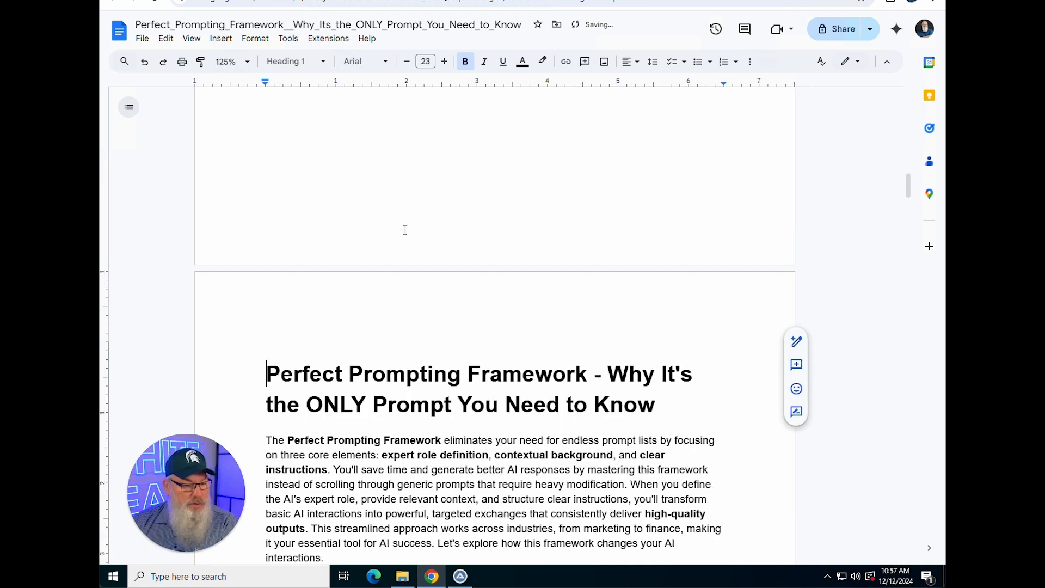
# Step: Review the formatted article from the introduction through Final Thoughts, checking its headings, bold terms, lists, table and FAQs
pyautogui.scroll(-4, 404, 230)
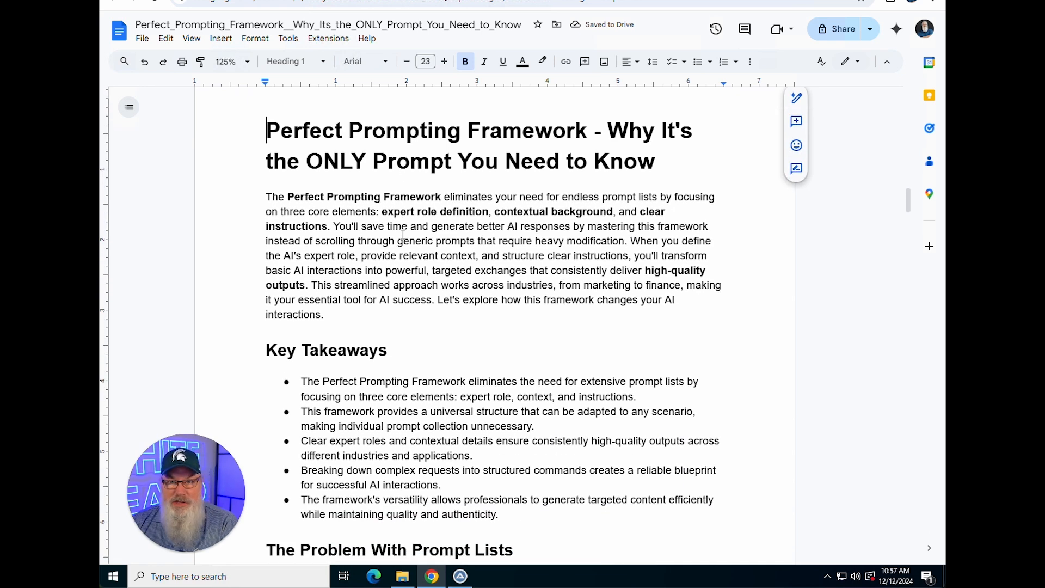
pyautogui.scroll(-1, 402, 234)
pyautogui.scroll(-2, 402, 234)
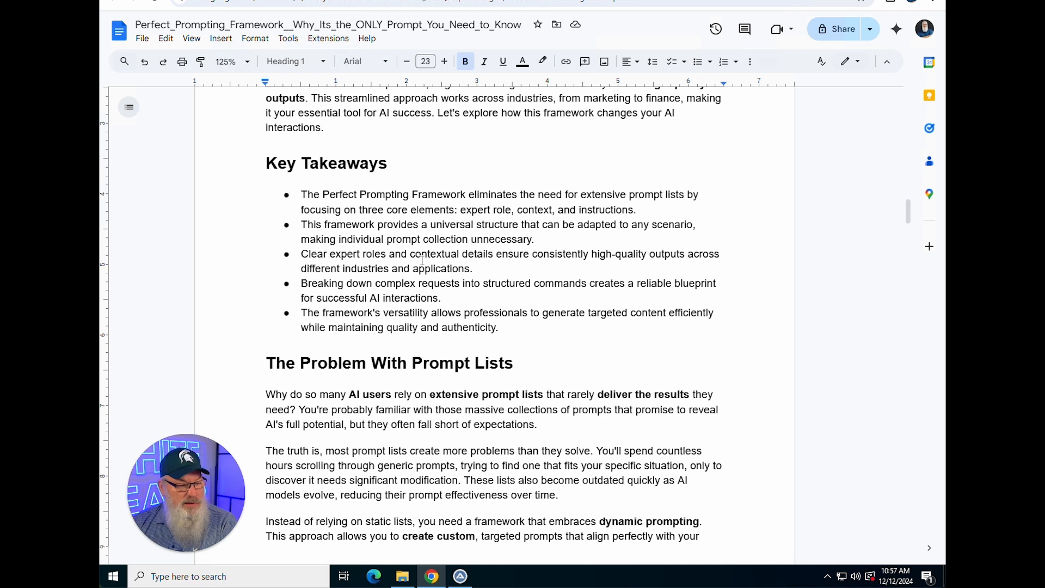
pyautogui.scroll(-3, 423, 260)
pyautogui.scroll(-1, 422, 260)
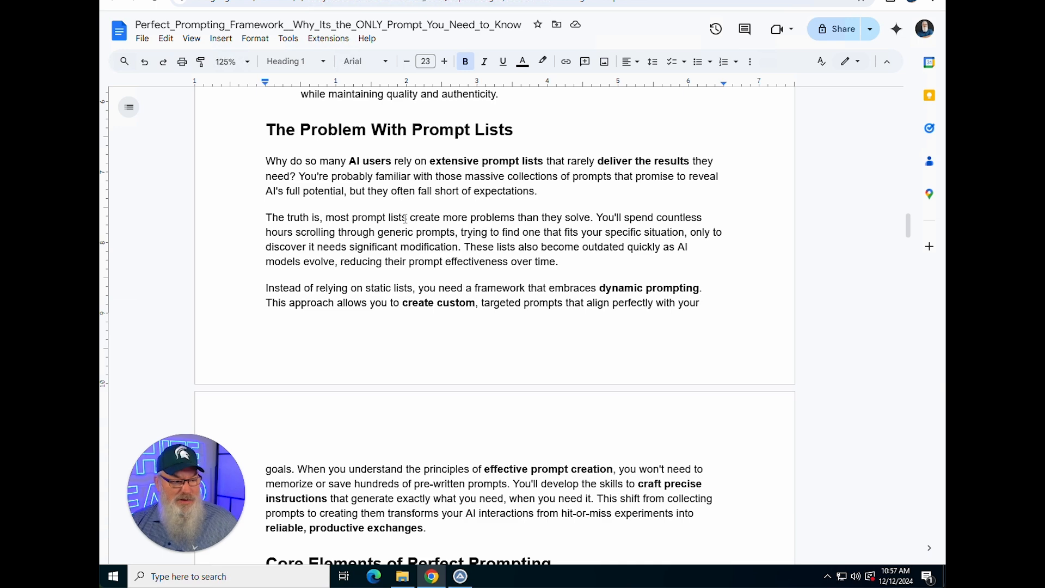
pyautogui.scroll(-8, 409, 204)
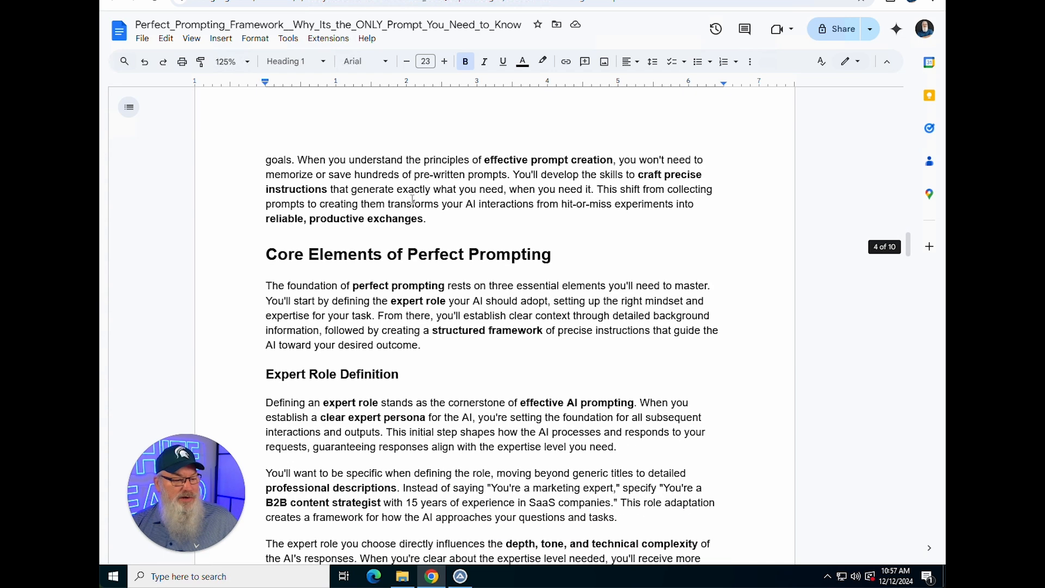
pyautogui.scroll(-6, 412, 199)
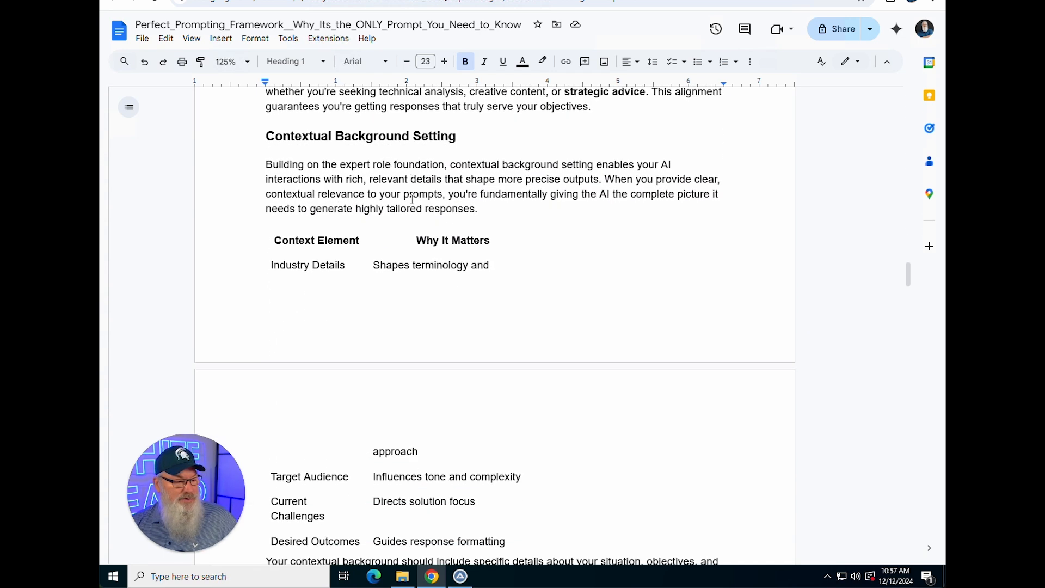
pyautogui.scroll(-4, 412, 199)
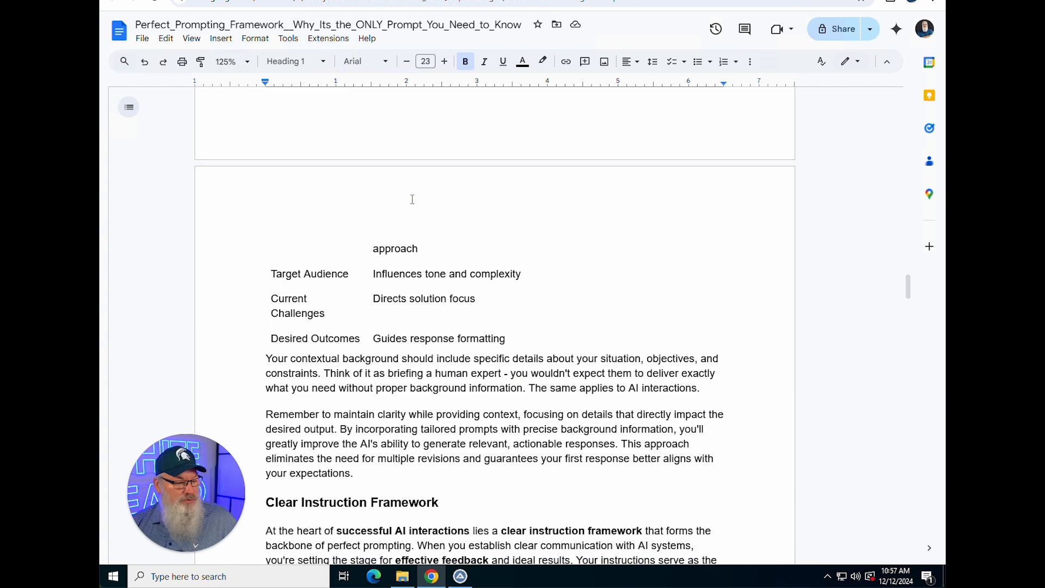
pyautogui.scroll(-1, 412, 199)
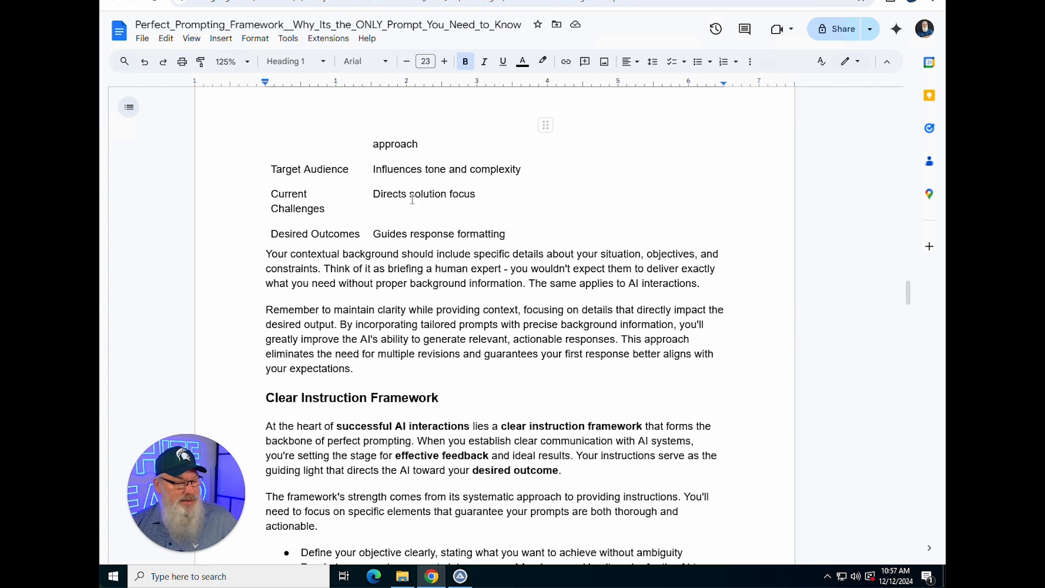
pyautogui.scroll(-3, 412, 200)
pyautogui.scroll(-8, 412, 199)
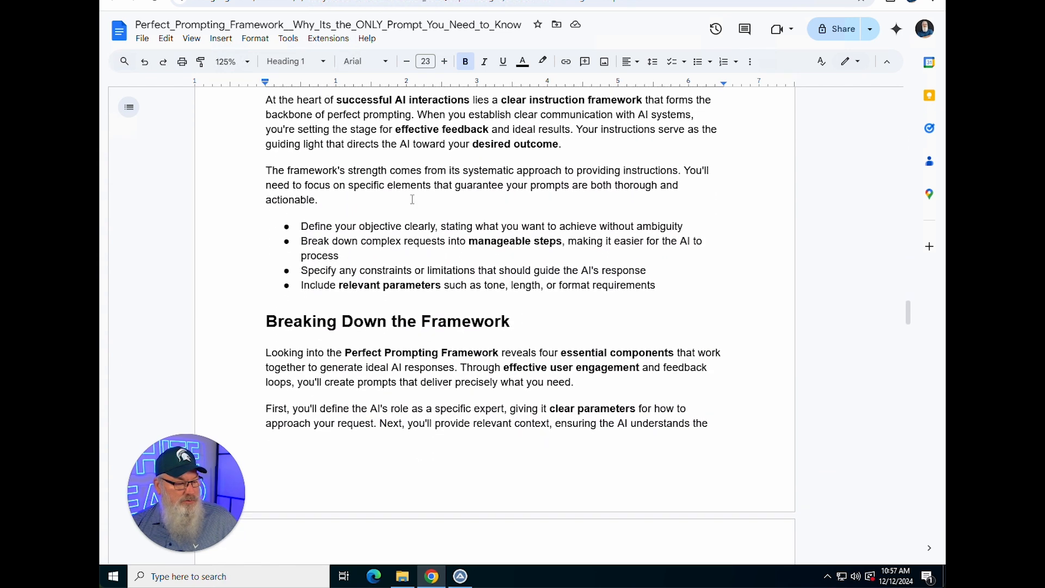
pyautogui.scroll(-5, 412, 199)
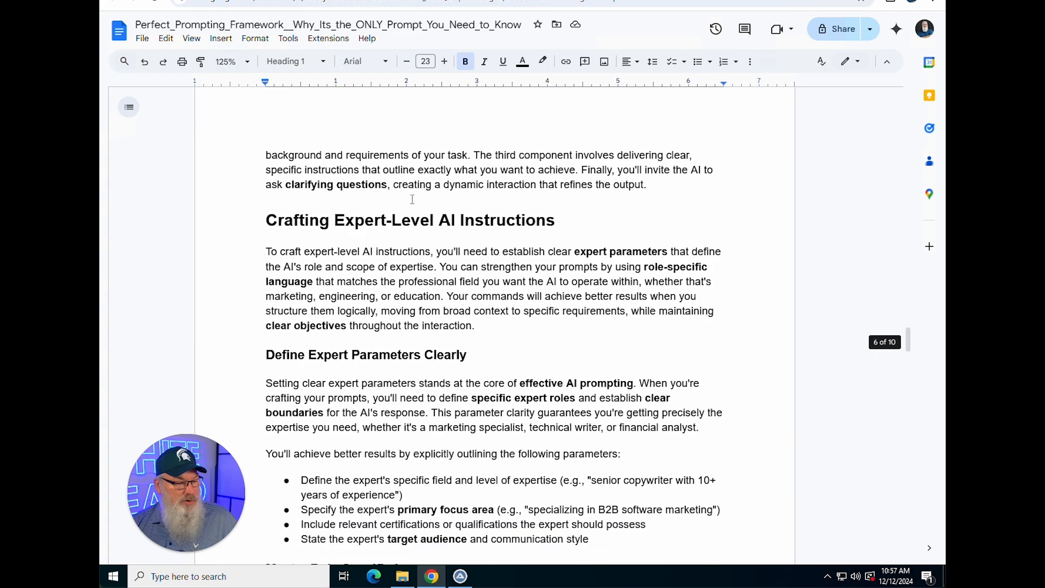
pyautogui.scroll(-8, 412, 199)
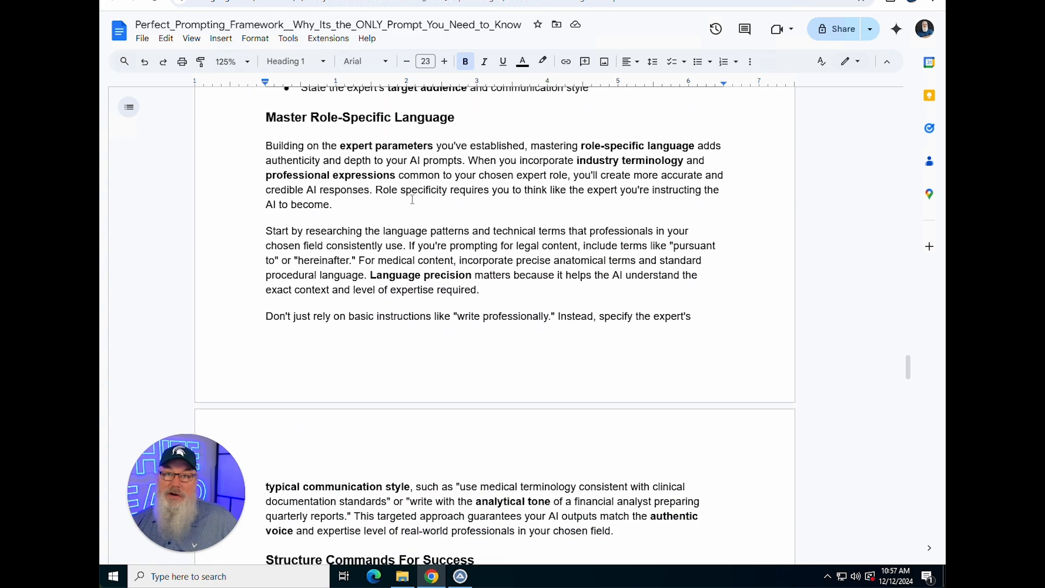
pyautogui.scroll(-5, 412, 199)
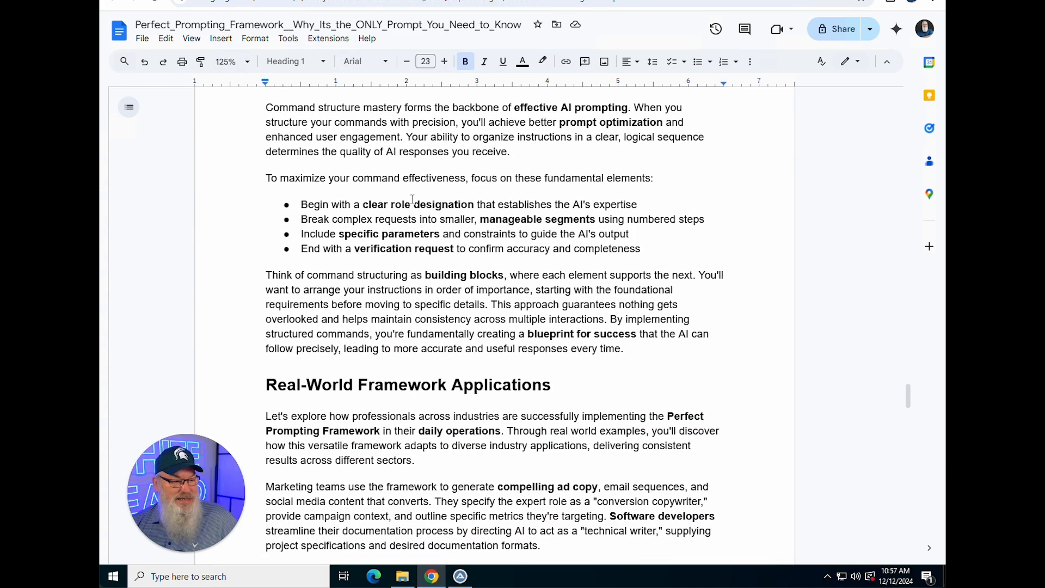
pyautogui.scroll(-7, 412, 199)
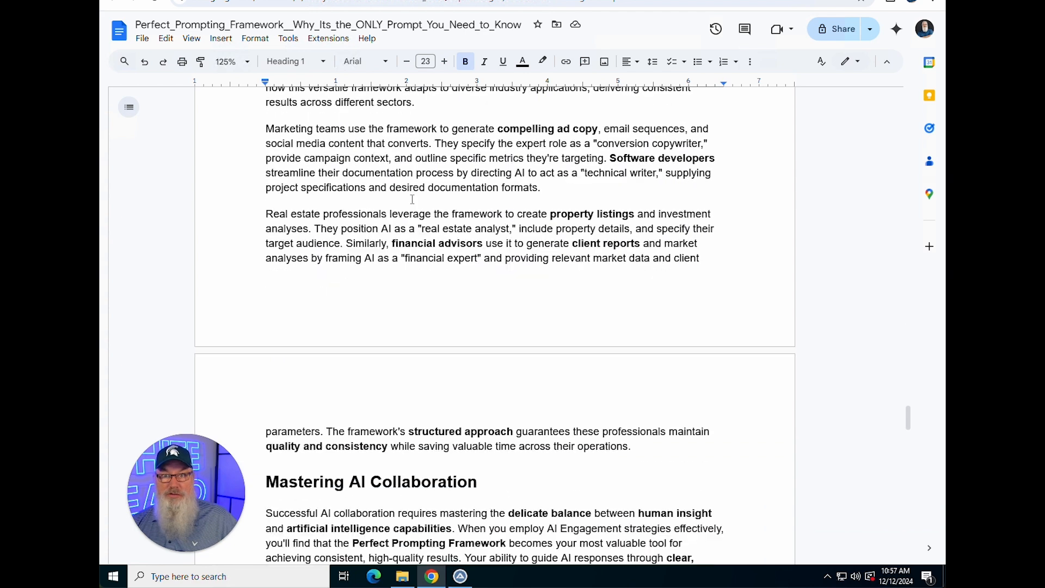
pyautogui.scroll(-11, 412, 199)
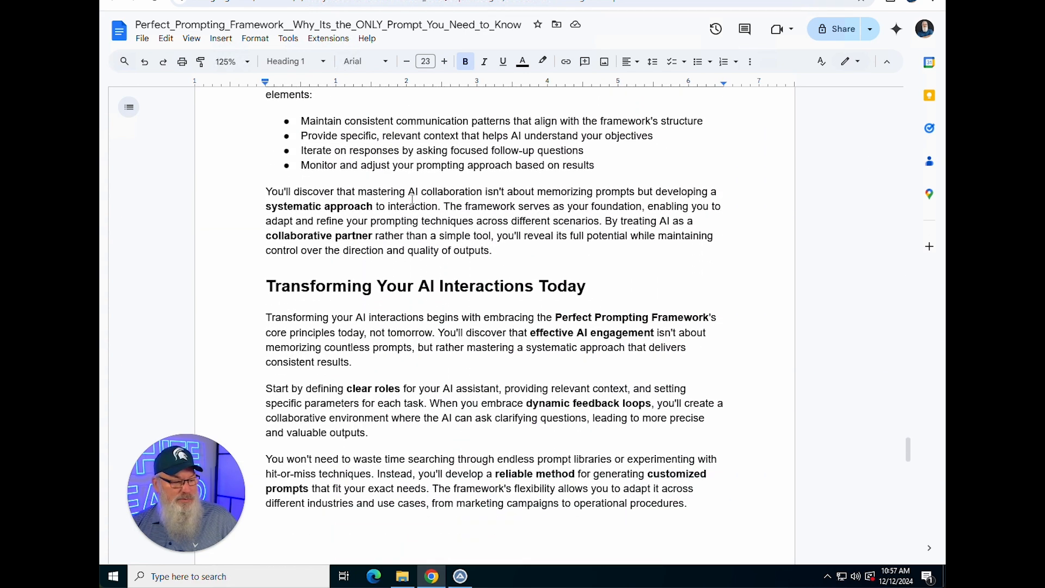
pyautogui.scroll(-10, 412, 199)
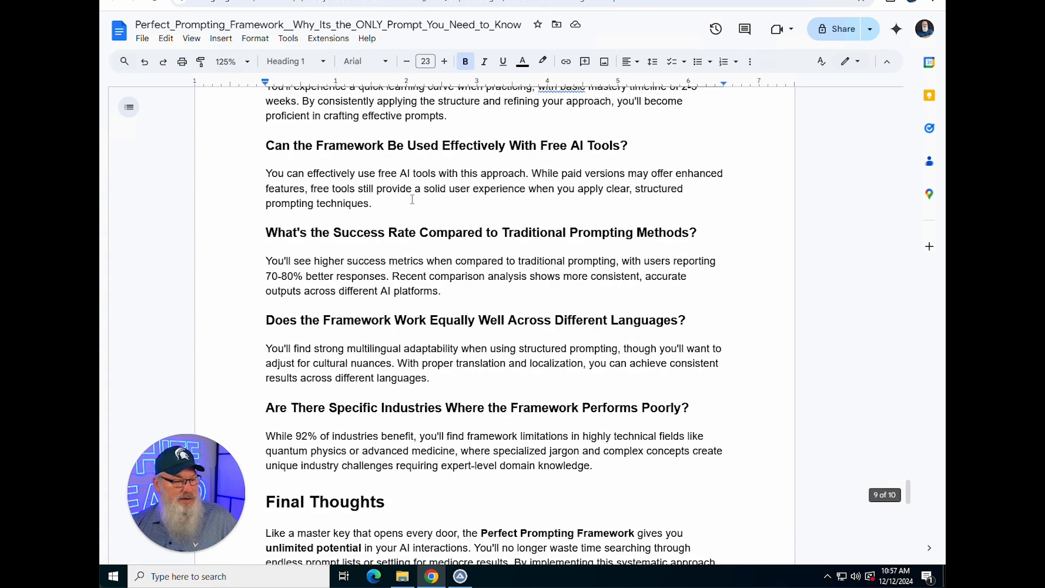
pyautogui.scroll(-6, 411, 199)
pyautogui.scroll(20, 412, 199)
pyautogui.scroll(20, 412, 199)
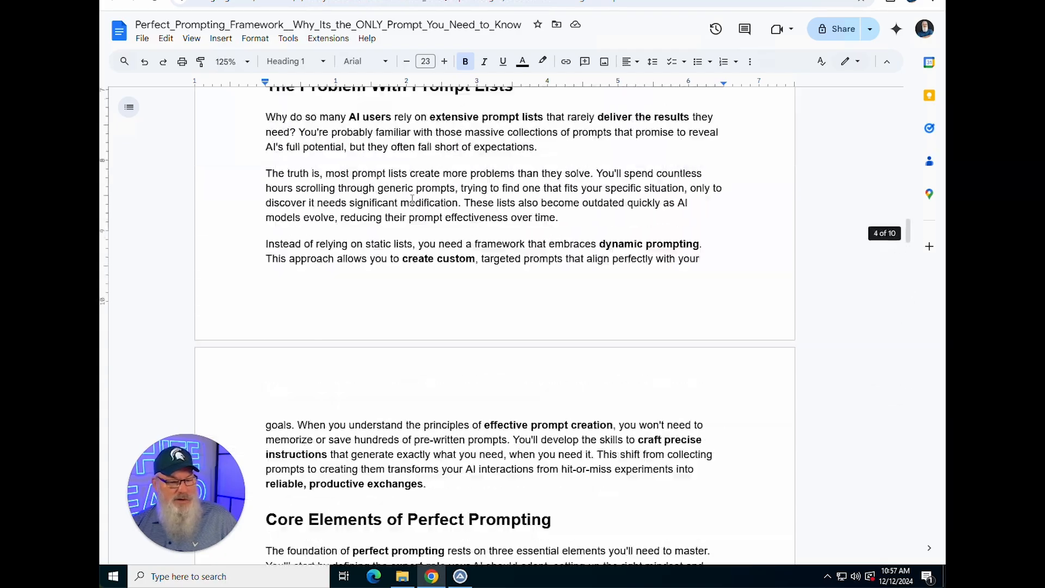
pyautogui.scroll(-18, 412, 200)
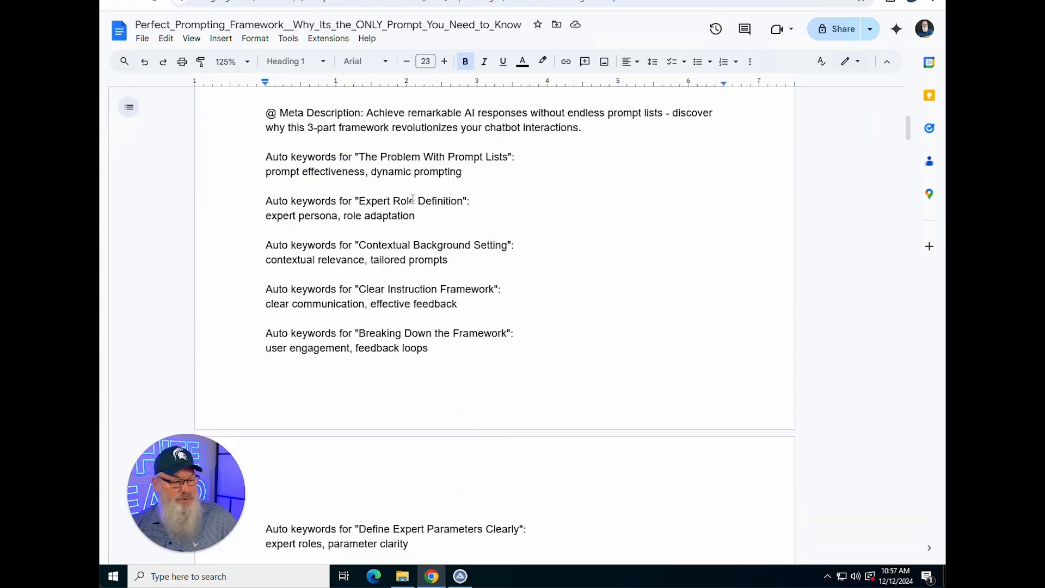
pyautogui.scroll(-6, 412, 200)
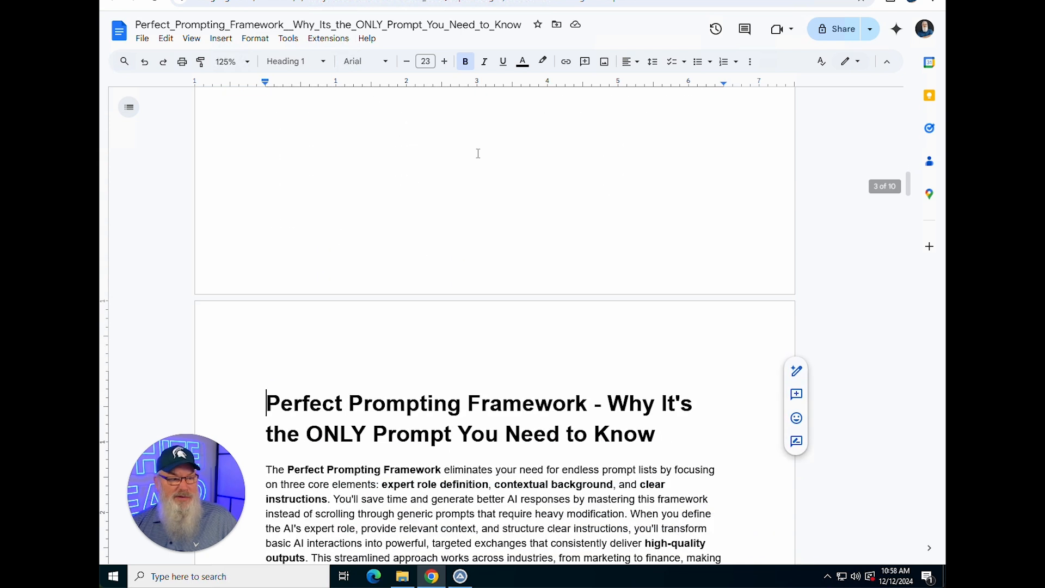
# Step: Switch to the ChatGPT 01 and 01Mini article document, set its zoom to 125%, and review the generation notes
pyautogui.click(538, 1)
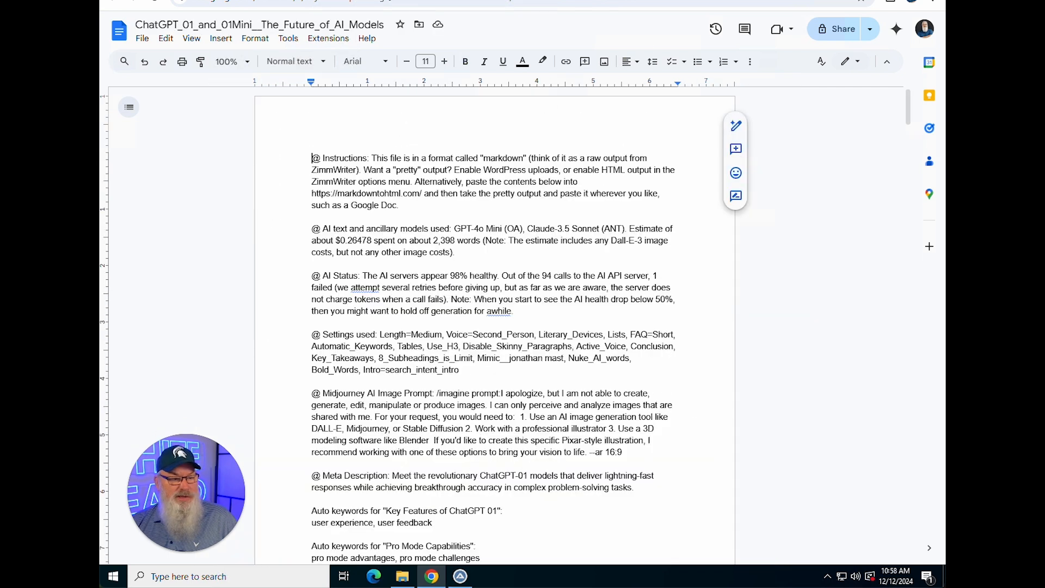
pyautogui.click(233, 61)
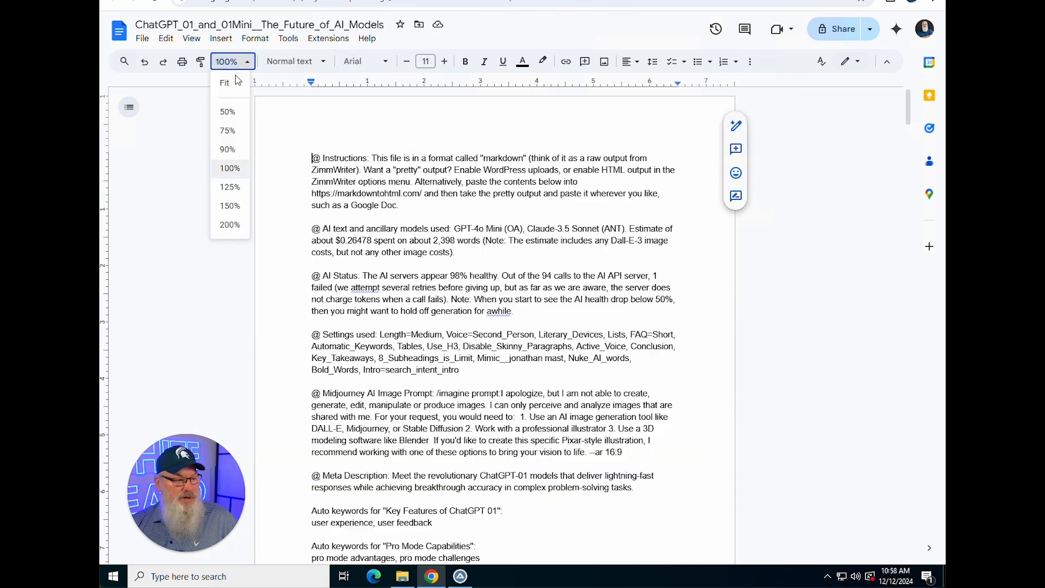
pyautogui.click(230, 187)
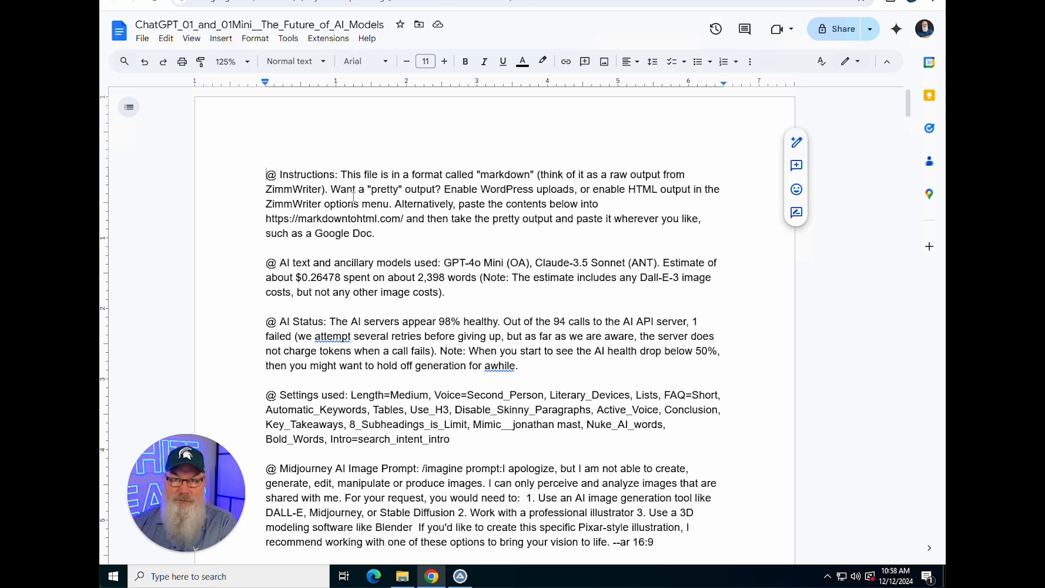
pyautogui.scroll(-2, 322, 191)
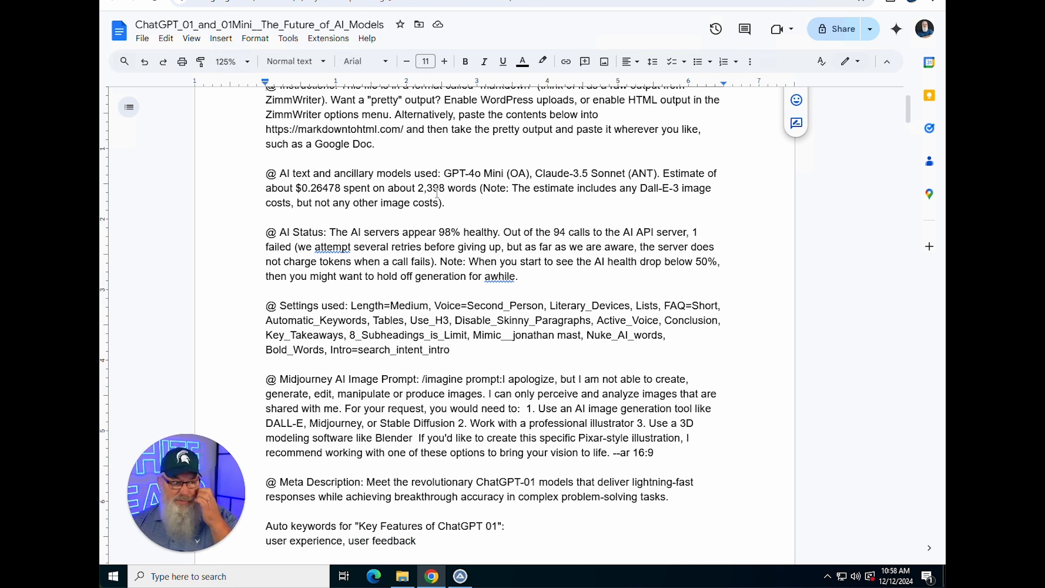
pyautogui.scroll(-9, 419, 202)
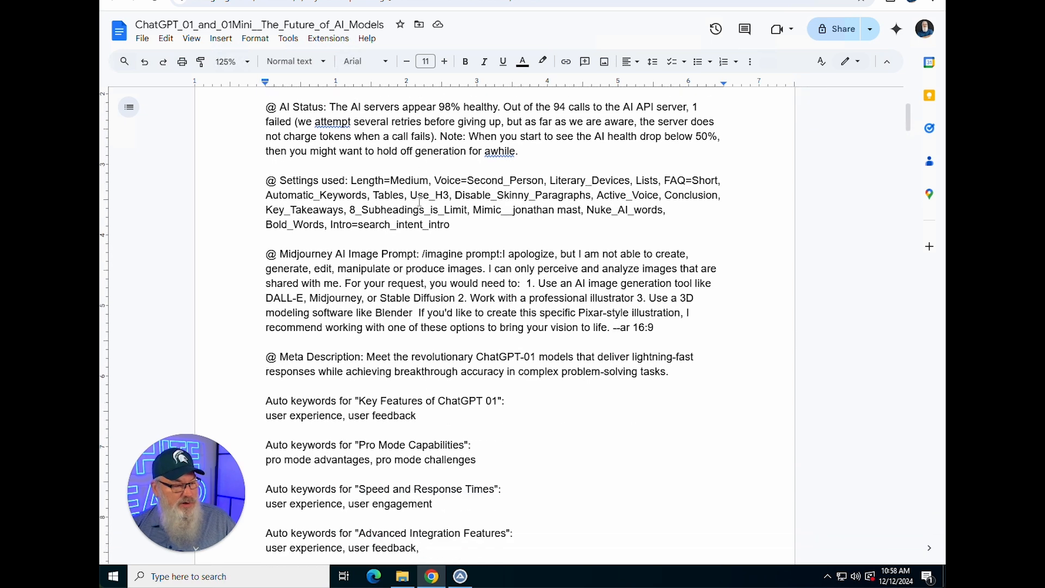
# Step: Select and copy the ChatGPT 01 article's raw markdown, from its main title through the end of Final Thoughts
pyautogui.scroll(-16, 419, 202)
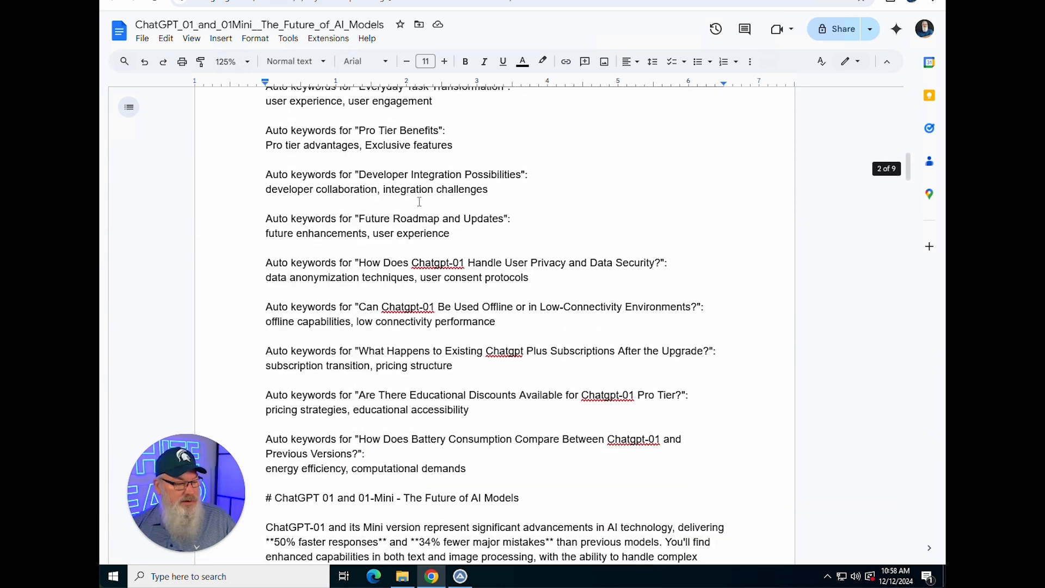
pyautogui.scroll(-5, 419, 202)
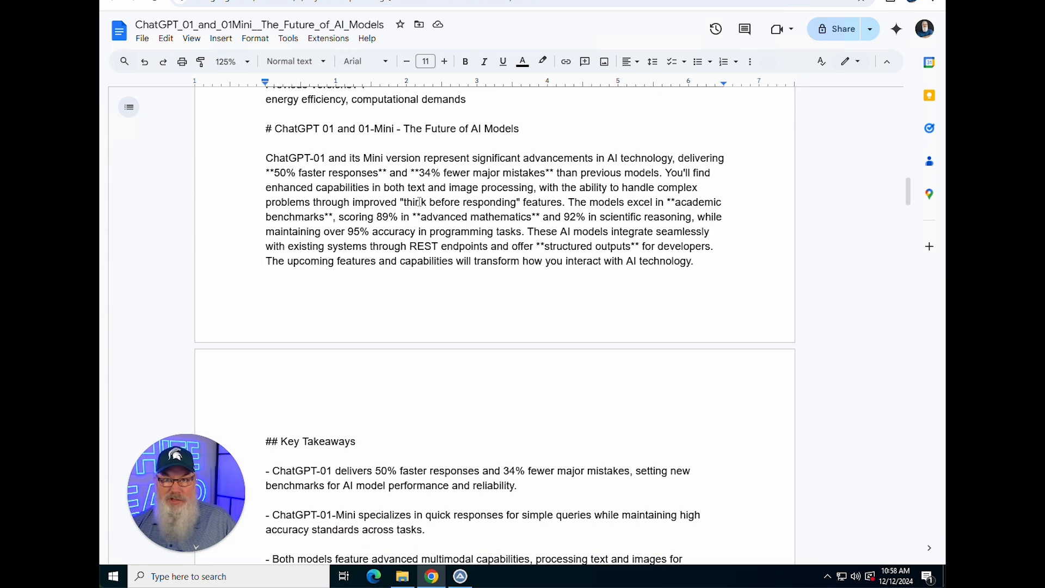
pyautogui.scroll(-6, 420, 202)
pyautogui.scroll(7, 419, 202)
pyautogui.scroll(3, 419, 202)
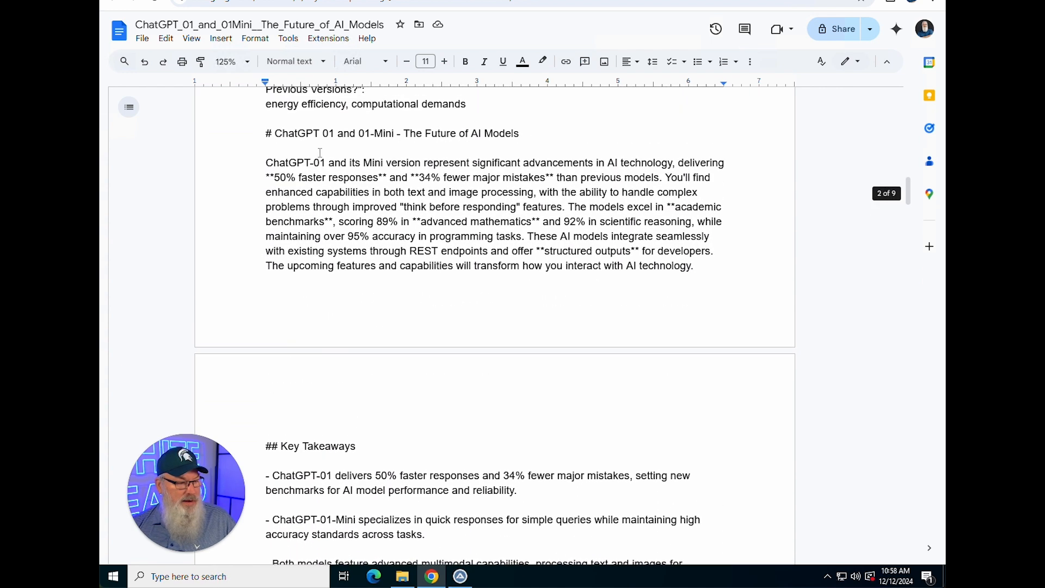
pyautogui.moveTo(257, 132); pyautogui.dragTo(381, 563)
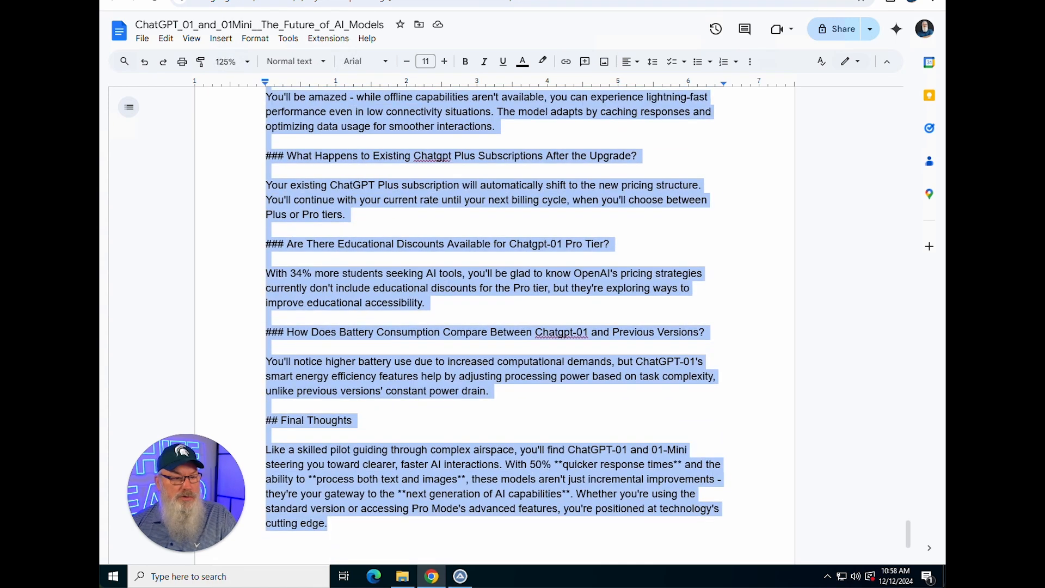
# Step: Switch to the Markdown to HTML converter and replace its existing markdown with the copied ChatGPT 01 article
pyautogui.click(348, 0)
pyautogui.click(296, 250)
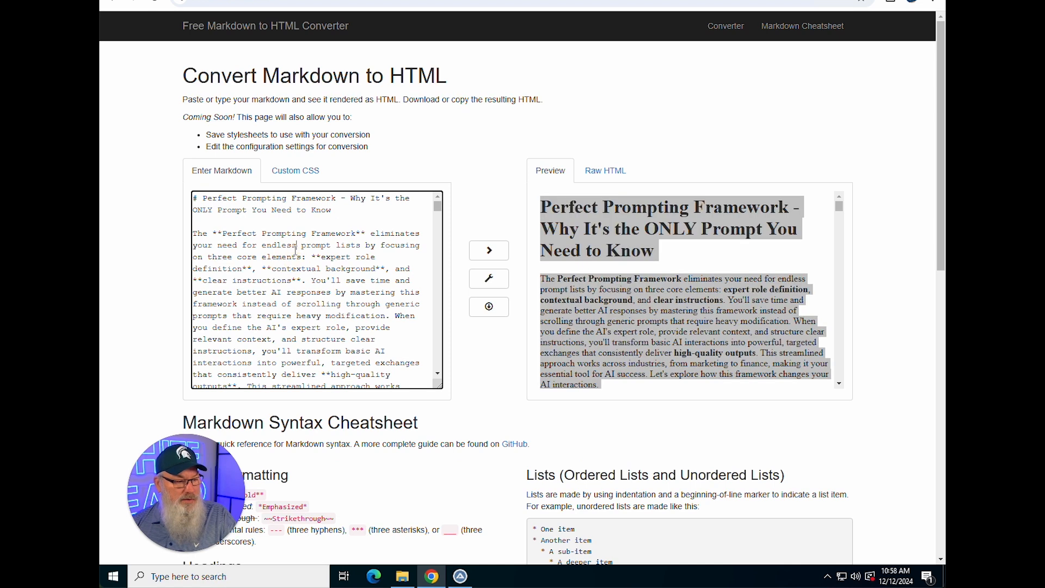
pyautogui.hotkey('ctrl', 'a')
pyautogui.hotkey('ctrl', 'v')
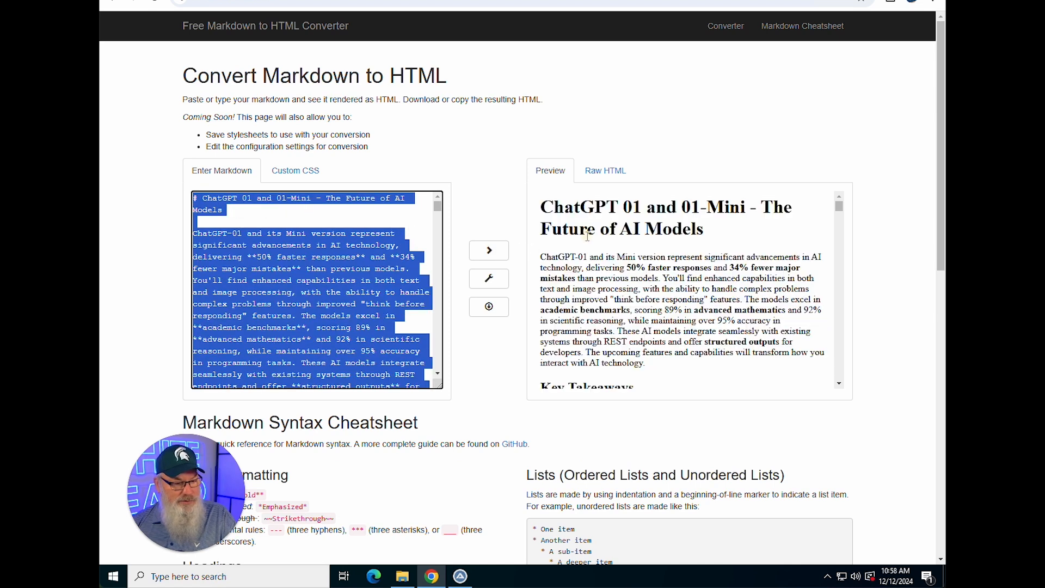
# Step: Copy the full rendered preview and paste it over the selected raw markdown in the ChatGPT 01 and 01Mini Google Doc
pyautogui.click(587, 235)
pyautogui.hotkey('ctrl', 'a')
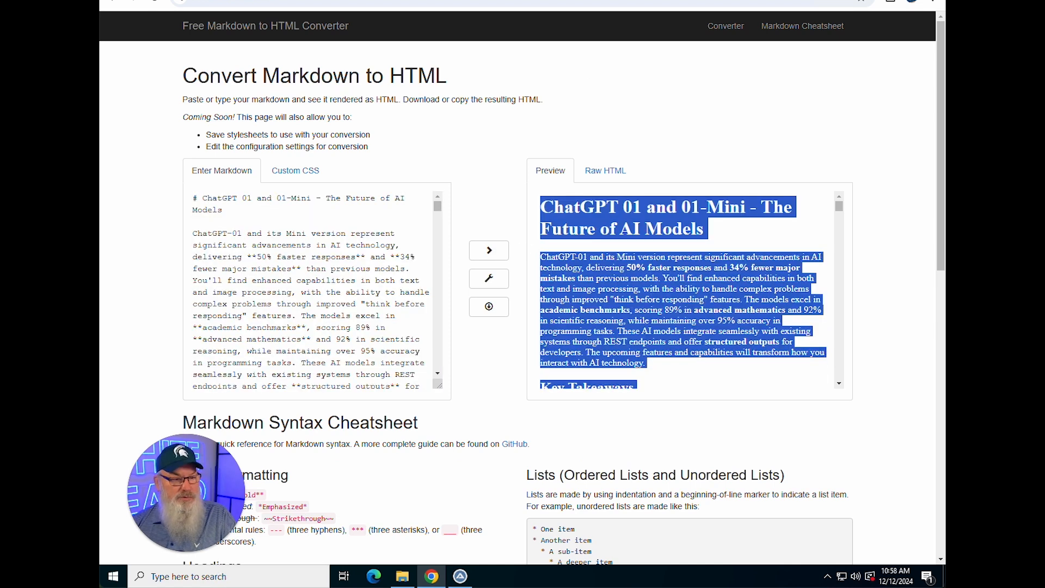
pyautogui.hotkey('ctrl', 'shift', 'Tab')
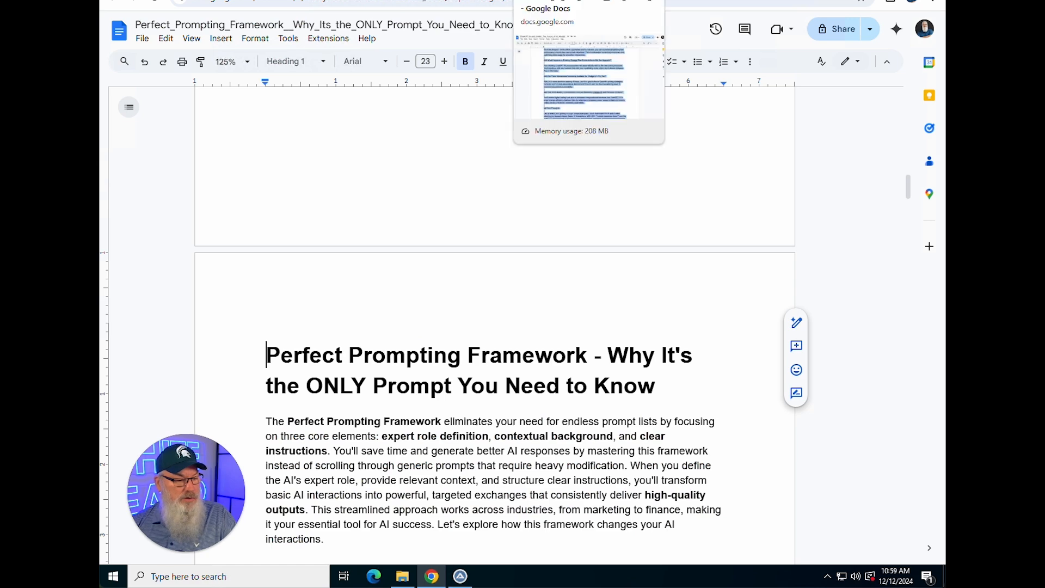
pyautogui.click(549, 0)
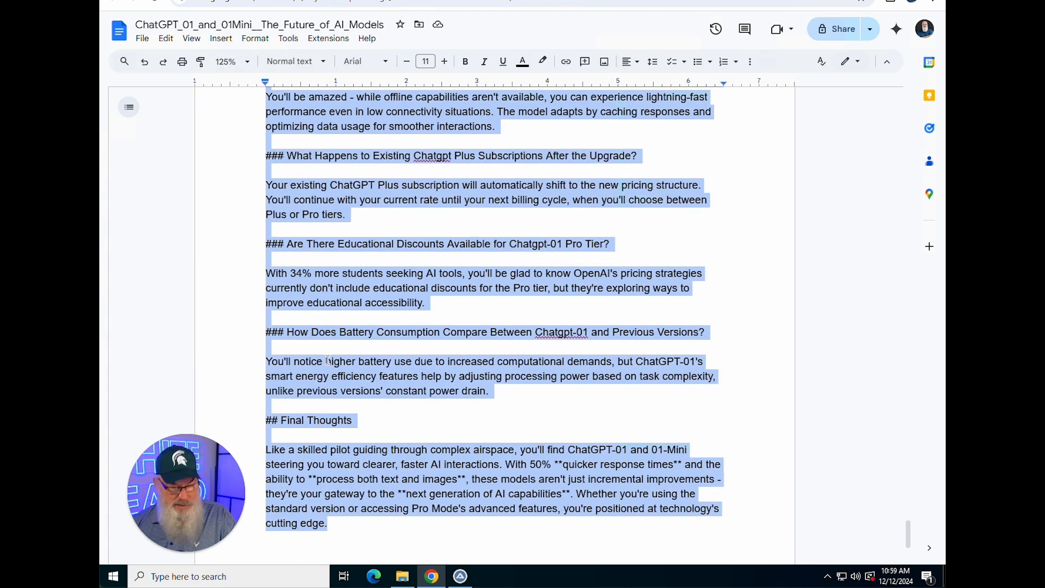
pyautogui.hotkey('ctrl', 'v')
# Step: Review the formatted article's title, introduction, Key Takeaways list and Key Features section, checking headings and bold terms
pyautogui.scroll(20, 328, 348)
pyautogui.scroll(20, 329, 346)
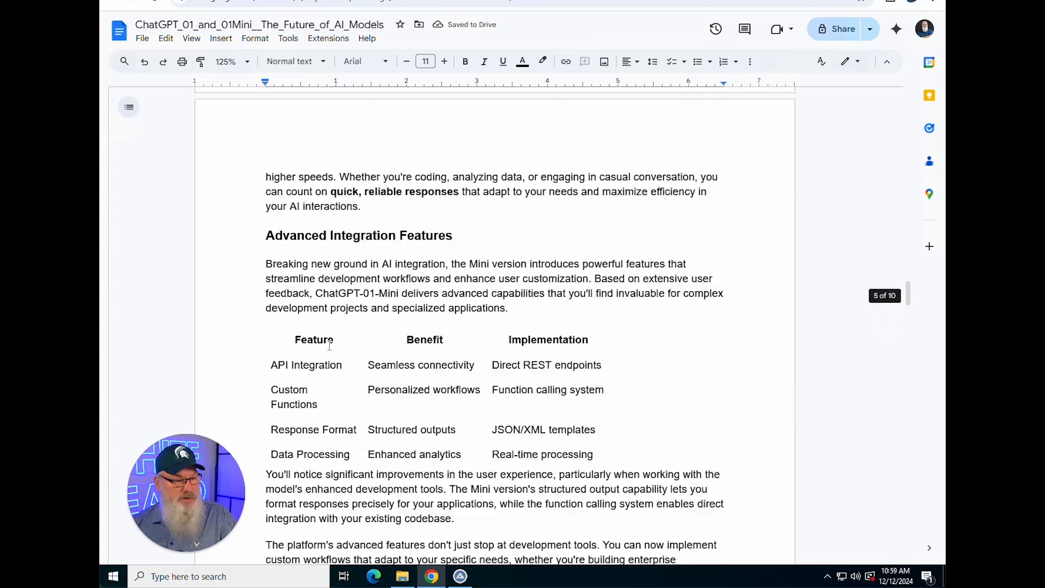
pyautogui.scroll(20, 329, 346)
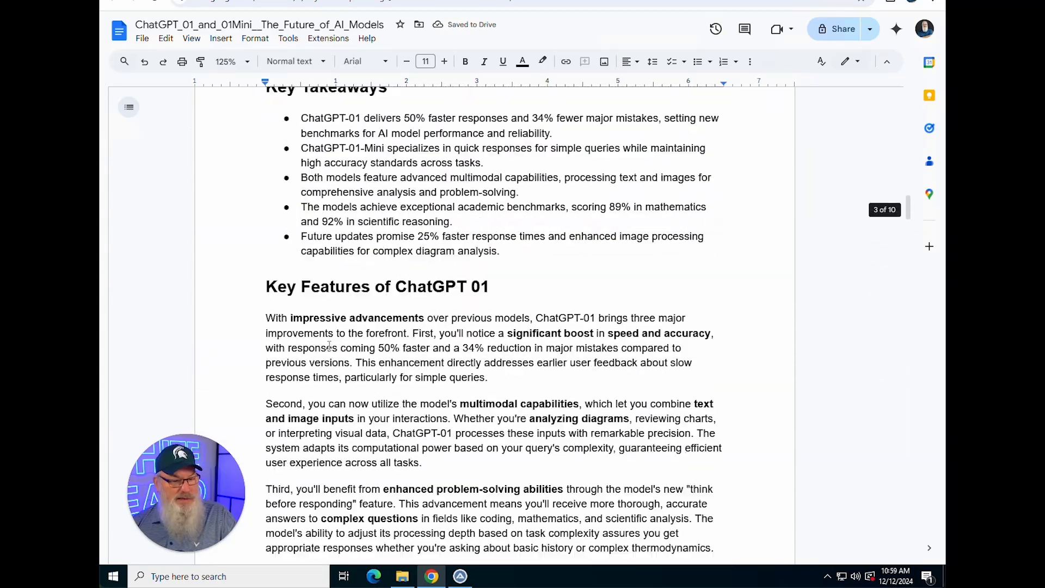
pyautogui.scroll(-7, 329, 346)
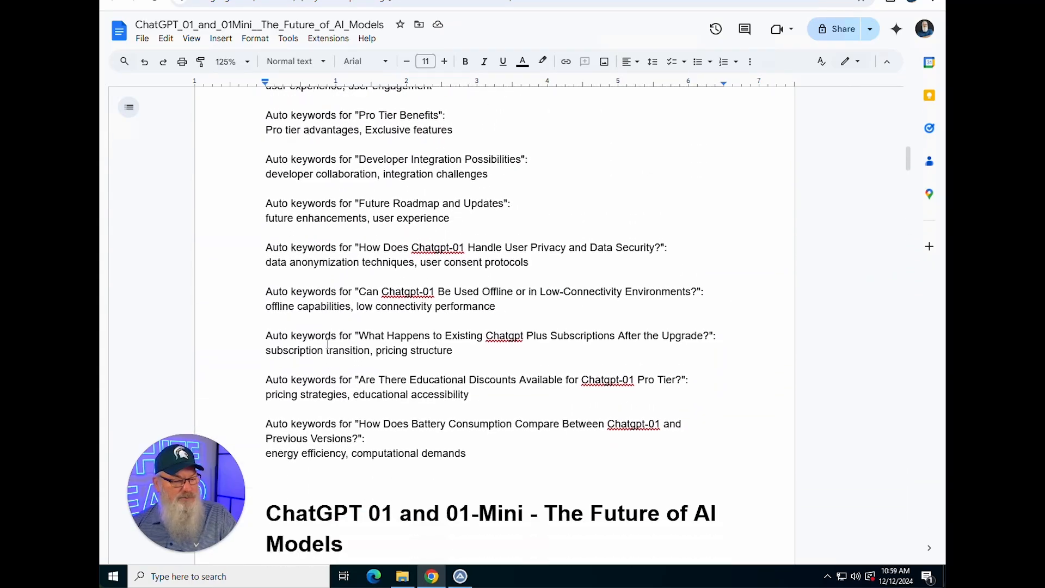
pyautogui.scroll(-3, 266, 201)
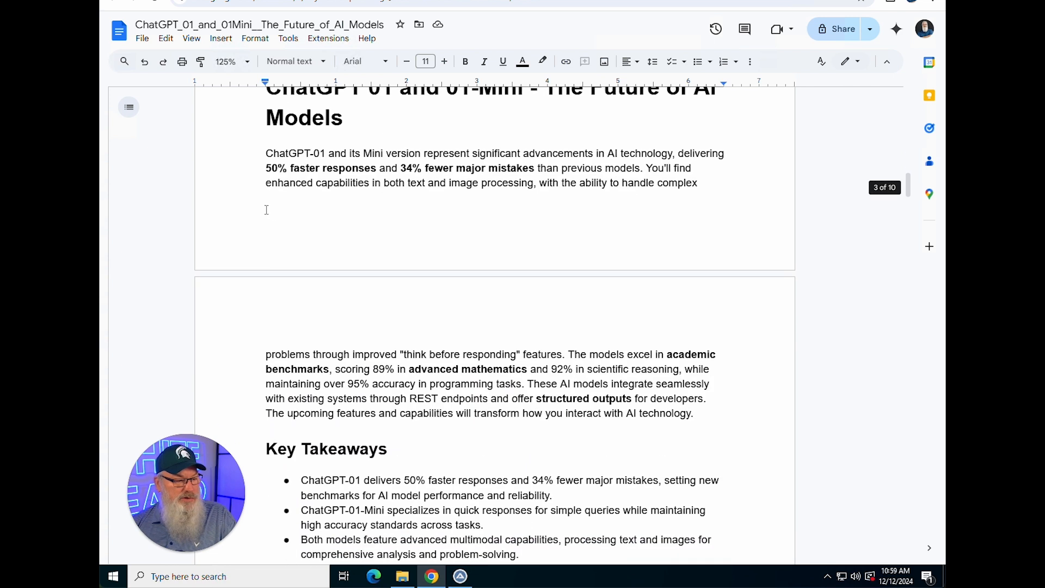
pyautogui.scroll(2, 267, 196)
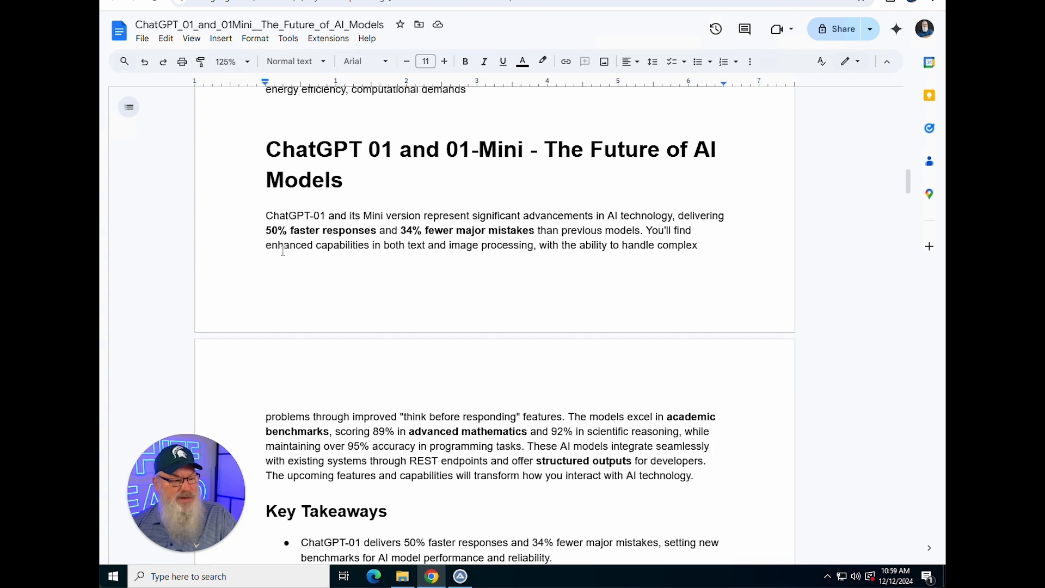
pyautogui.scroll(-1, 286, 281)
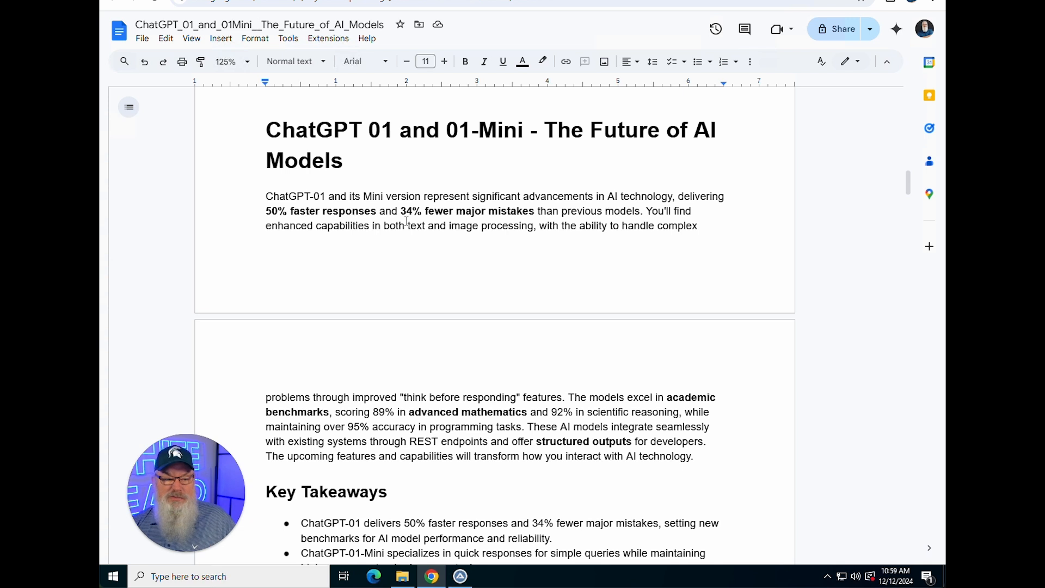
pyautogui.scroll(-3, 372, 263)
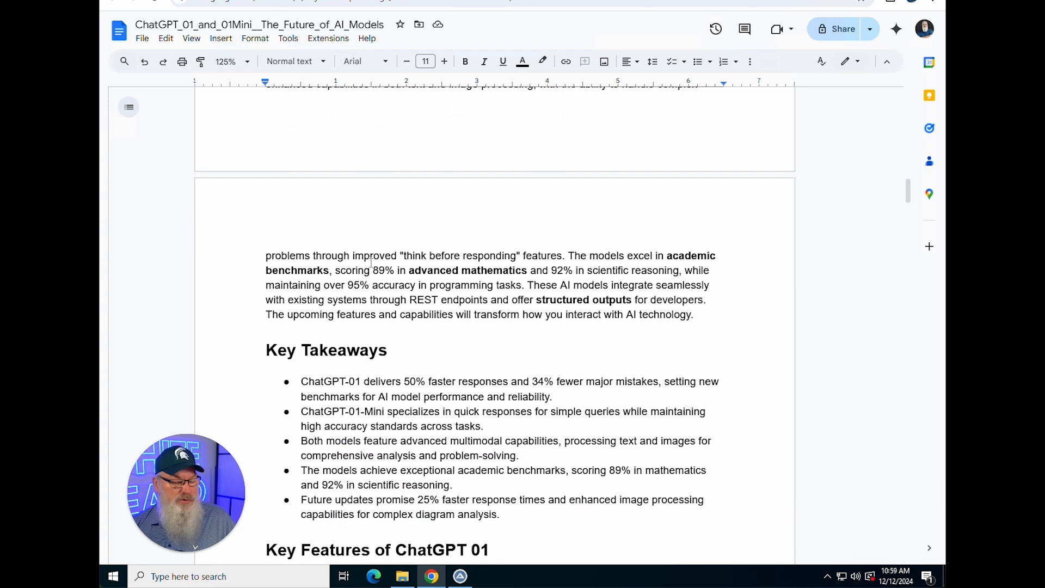
pyautogui.scroll(-2, 371, 263)
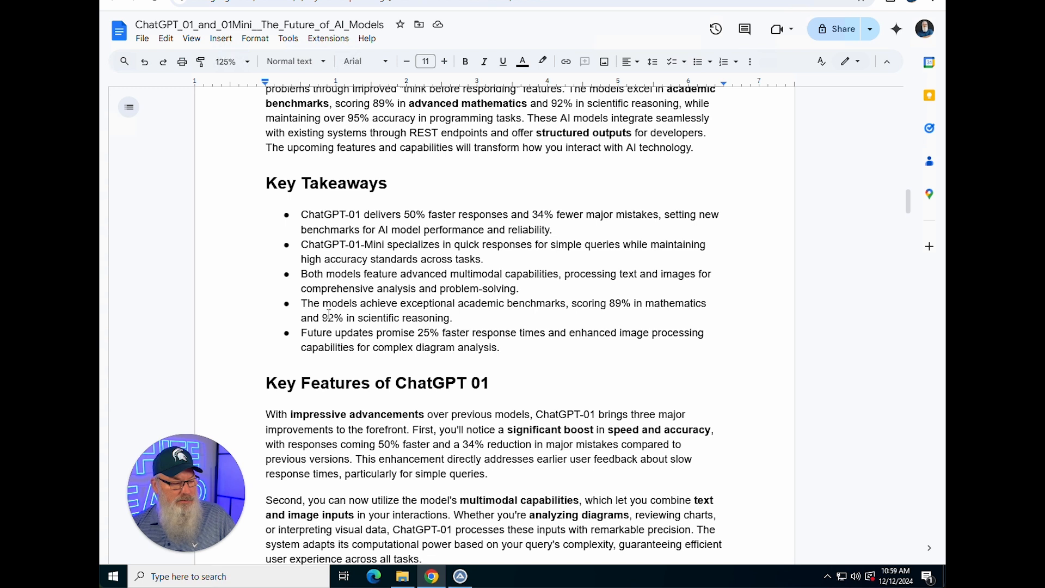
pyautogui.scroll(-3, 328, 315)
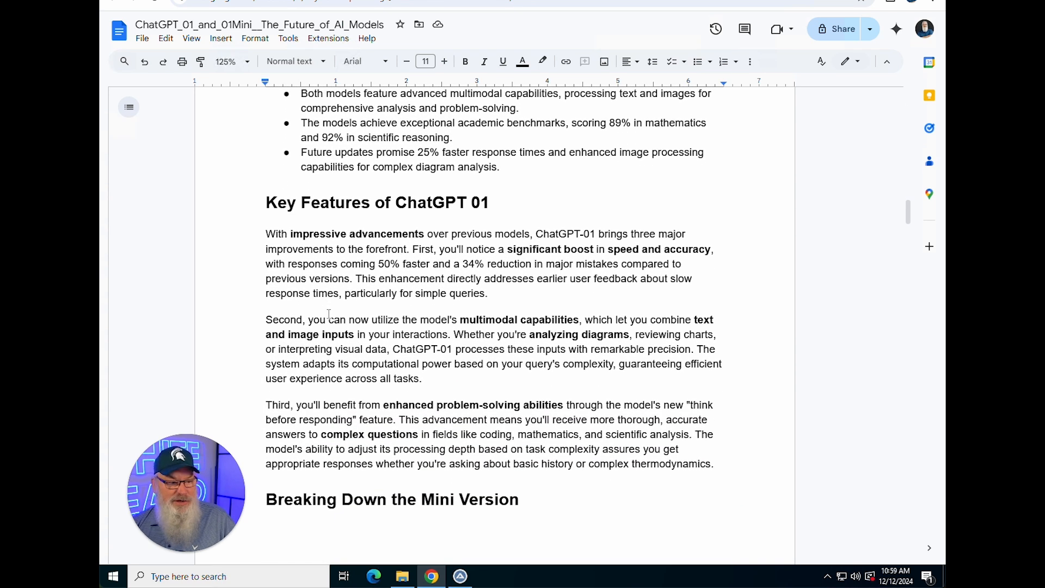
pyautogui.scroll(-2, 329, 314)
pyautogui.scroll(-7, 329, 314)
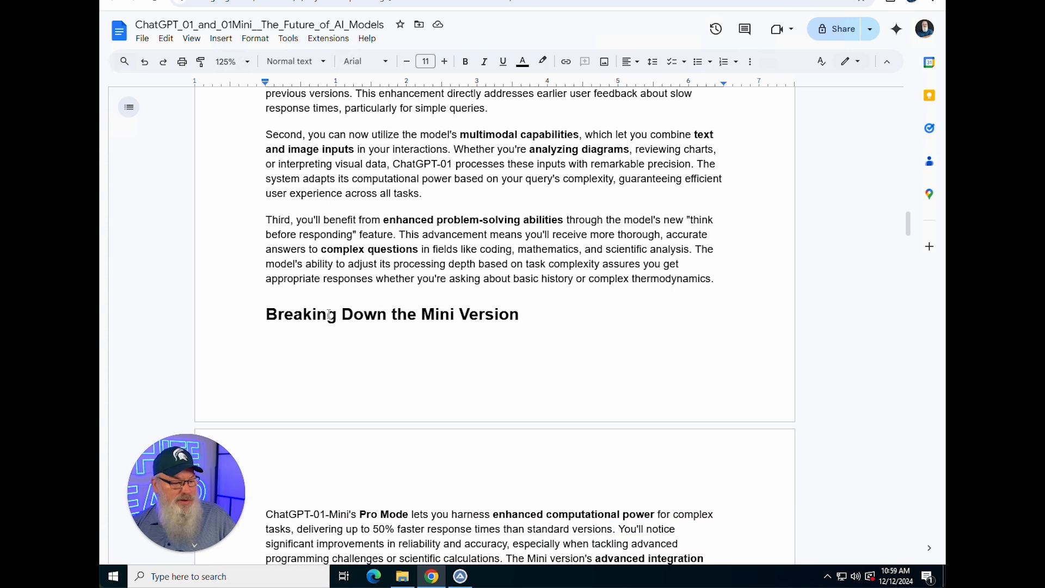
# Step: Review the sections from Pro Mode Capabilities through Future Roadmap and Updates, including the table and numbered lists, and recheck the generation notes
pyautogui.scroll(-3, 328, 314)
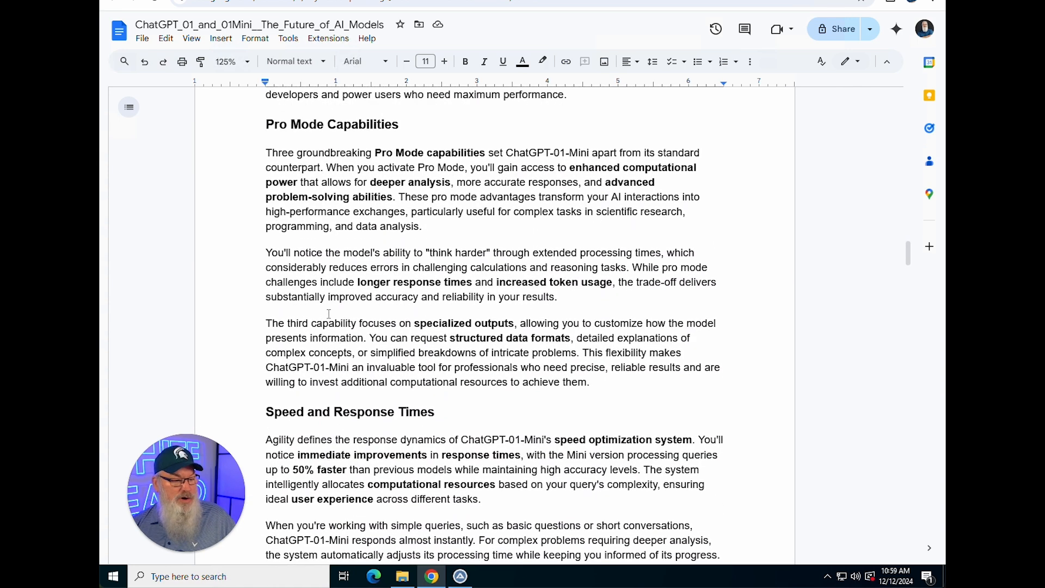
pyautogui.scroll(-1, 329, 314)
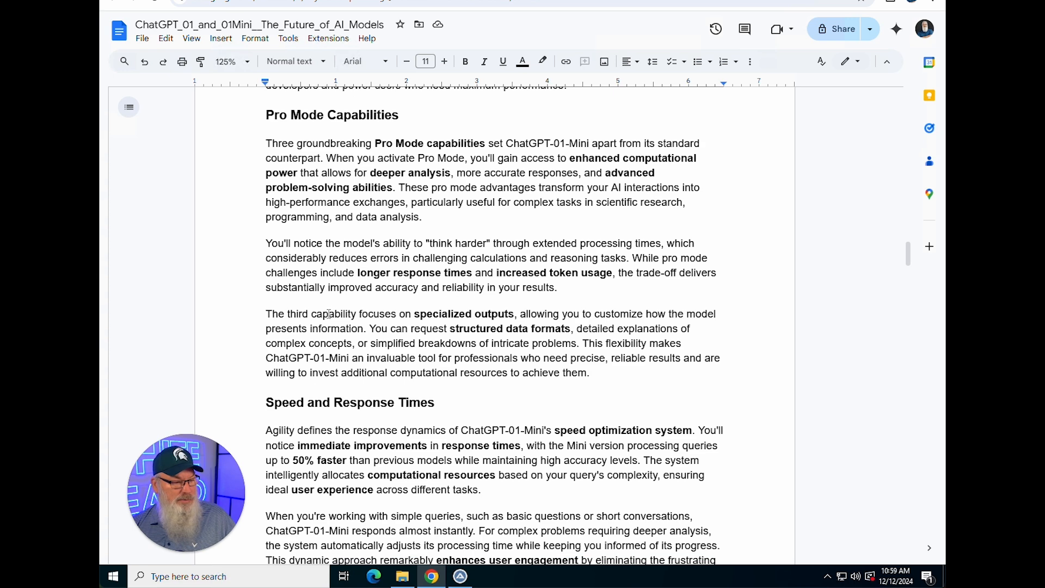
pyautogui.scroll(-5, 328, 314)
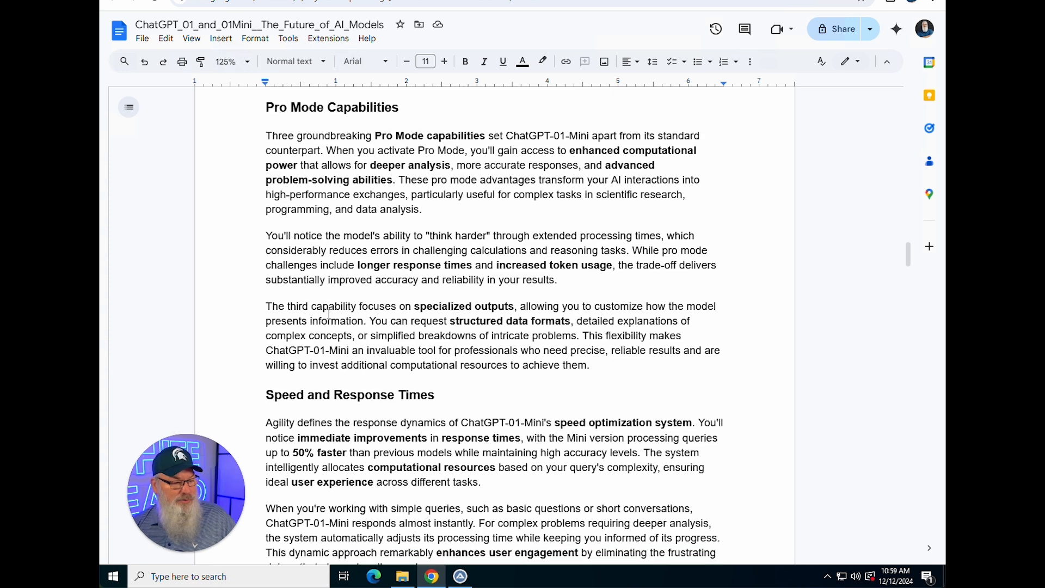
pyautogui.scroll(-8, 329, 314)
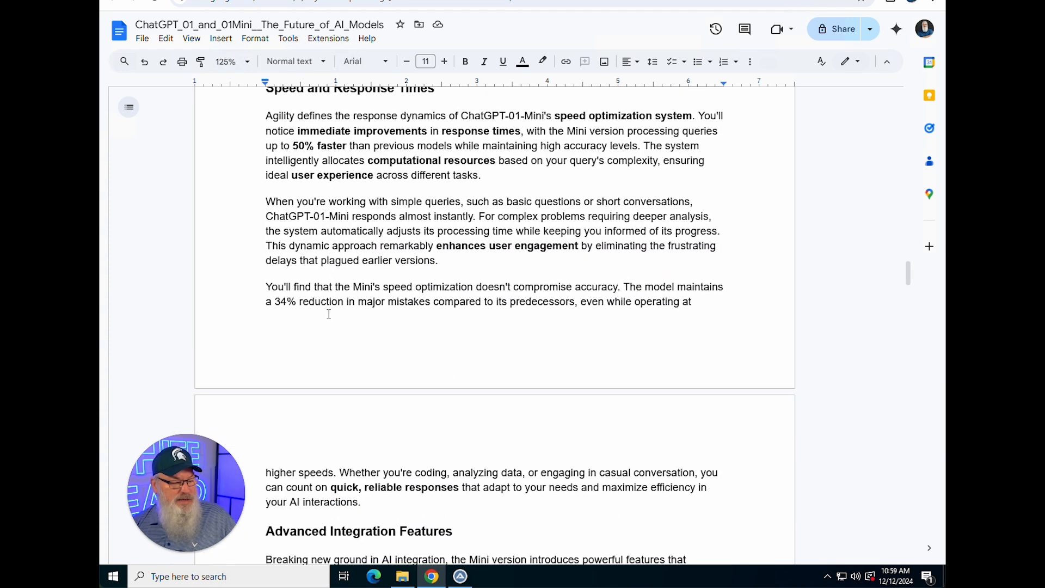
pyautogui.scroll(-18, 327, 314)
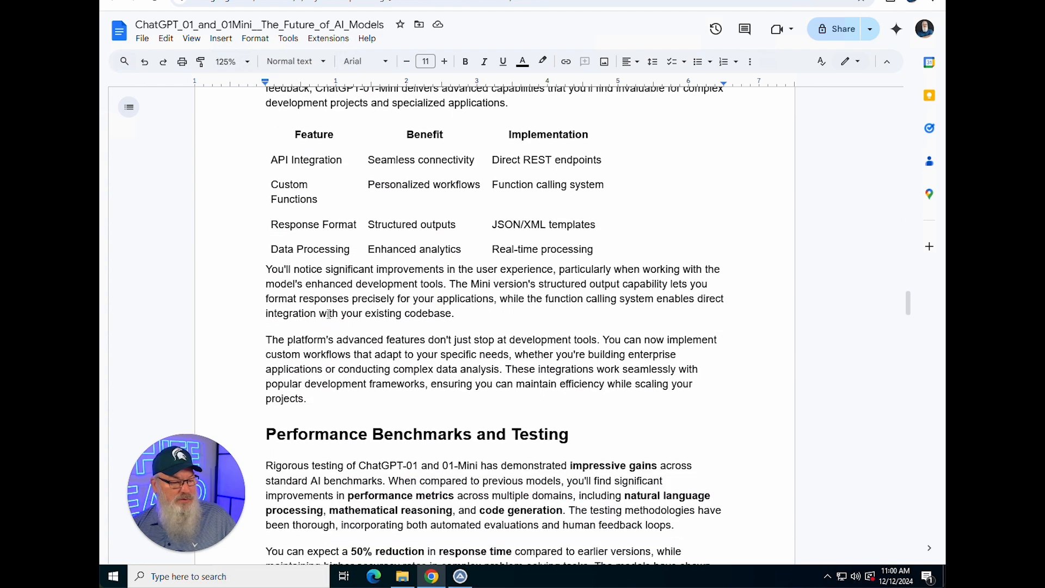
pyautogui.scroll(-10, 329, 314)
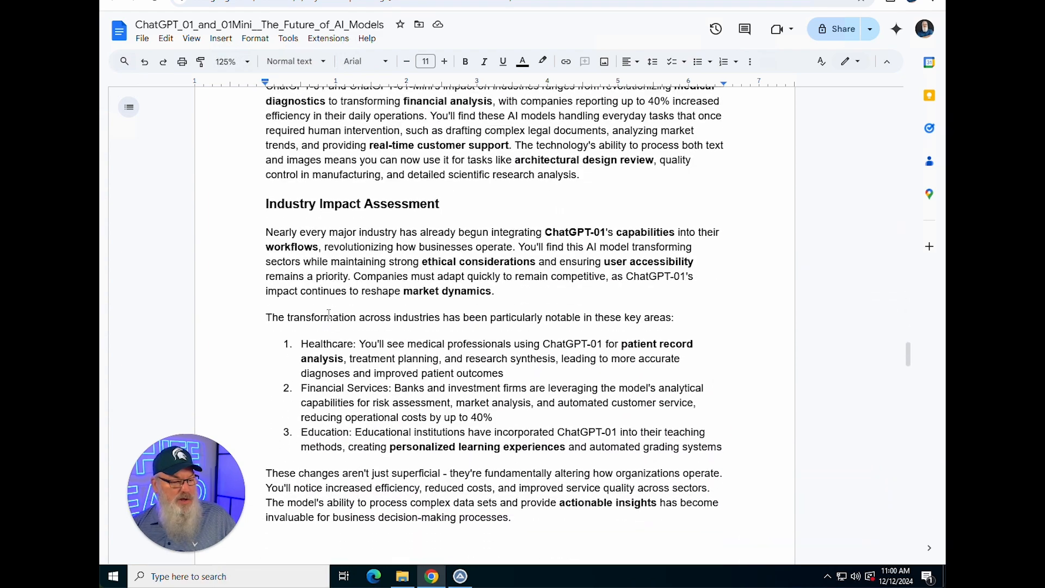
pyautogui.scroll(-16, 329, 314)
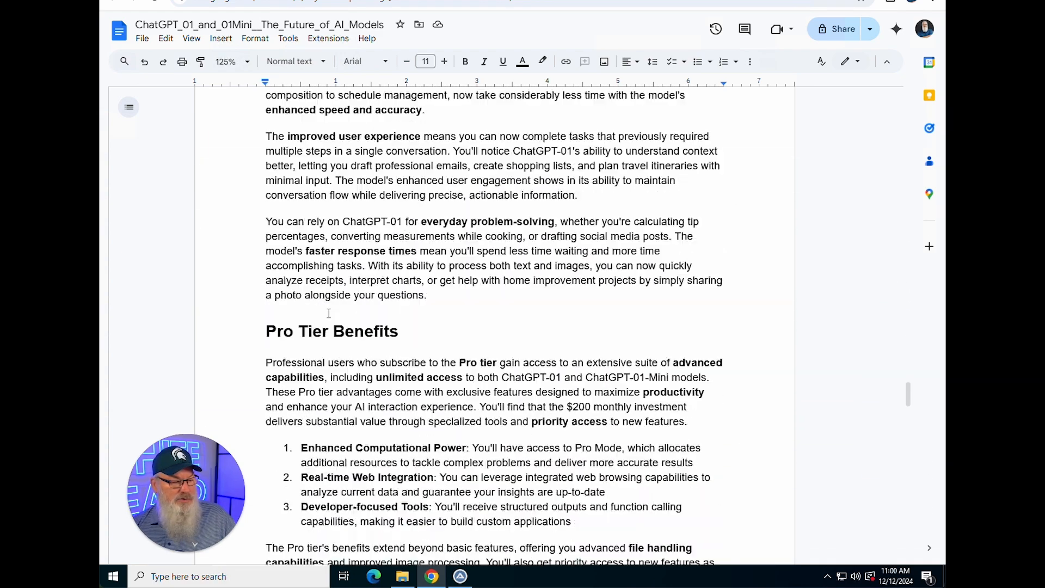
pyautogui.scroll(7, 329, 314)
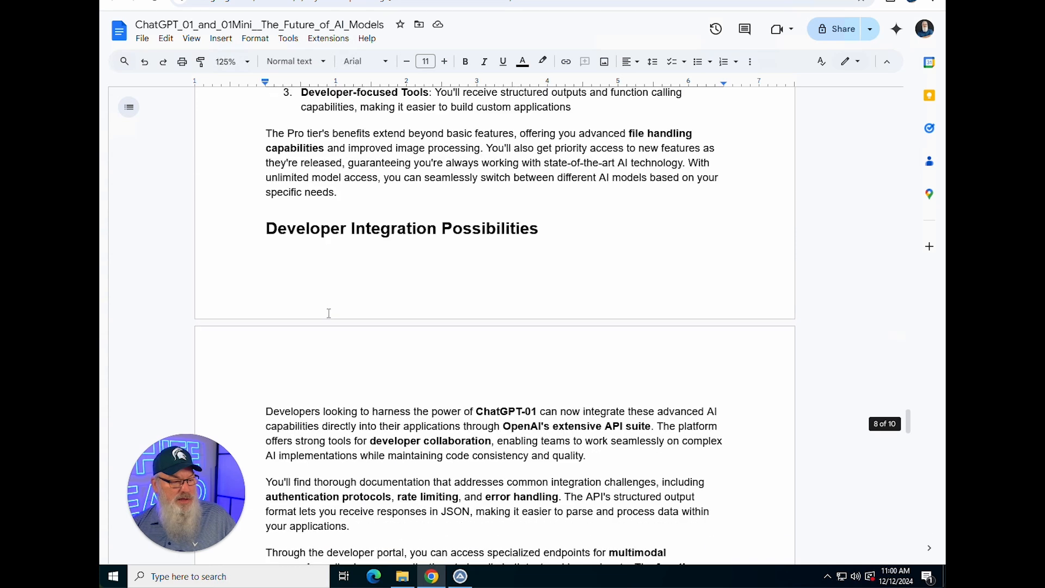
pyautogui.scroll(-1, 329, 314)
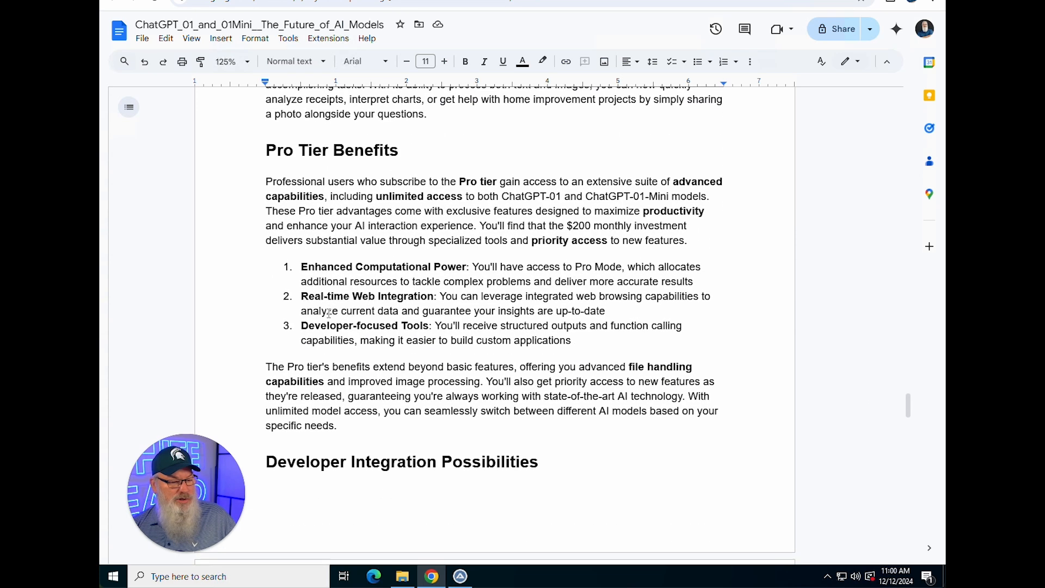
pyautogui.scroll(-4, 522, 256)
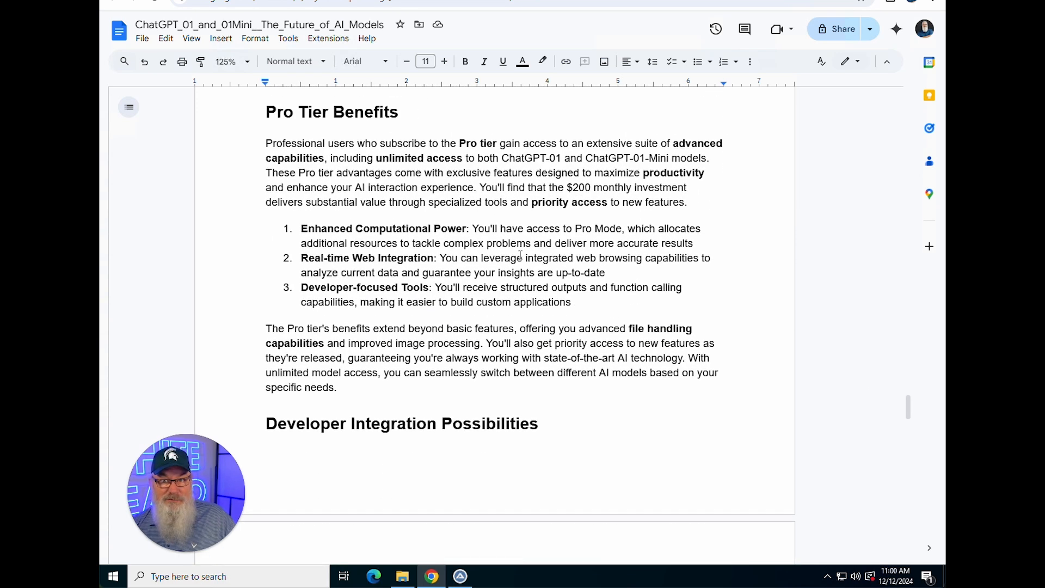
pyautogui.scroll(-11, 506, 250)
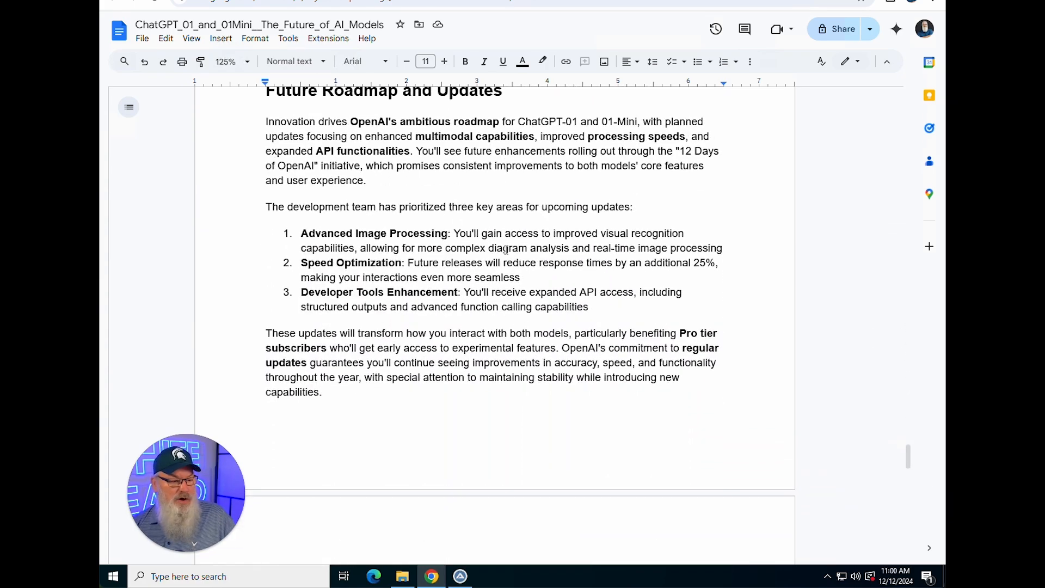
pyautogui.scroll(20, 506, 250)
pyautogui.scroll(20, 507, 250)
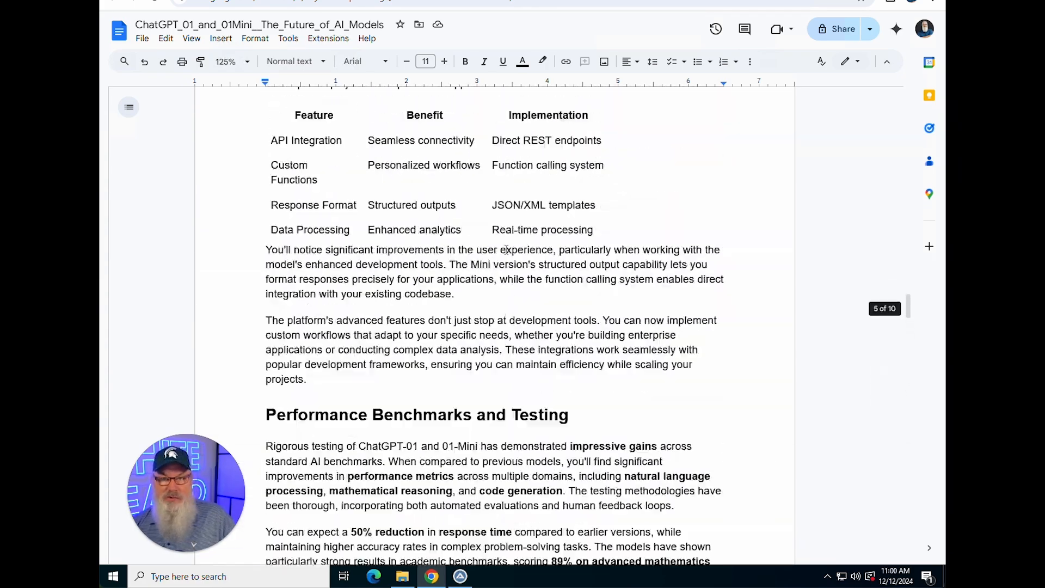
pyautogui.scroll(4, 507, 250)
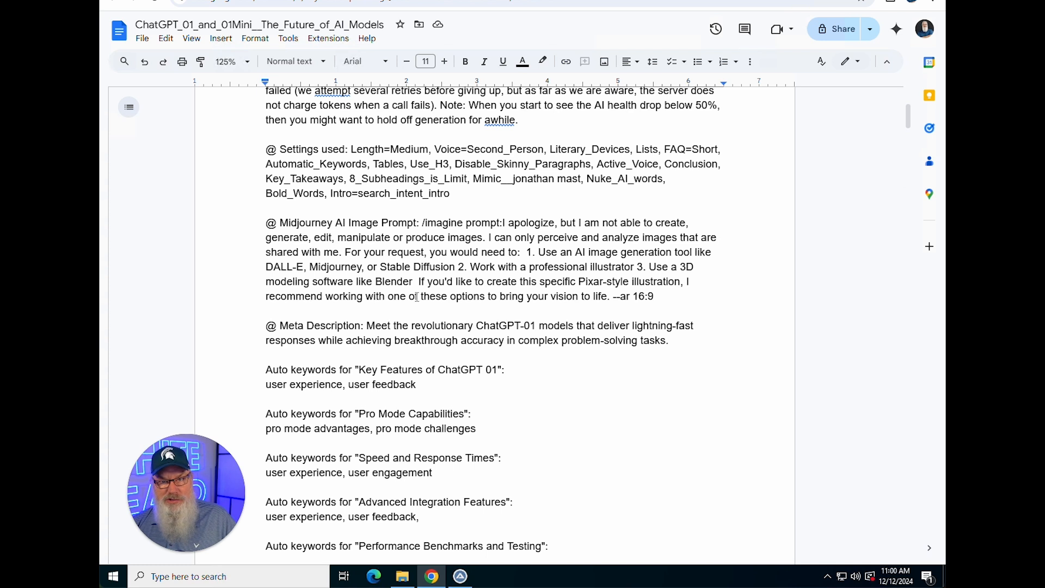
pyautogui.scroll(-3, 364, 288)
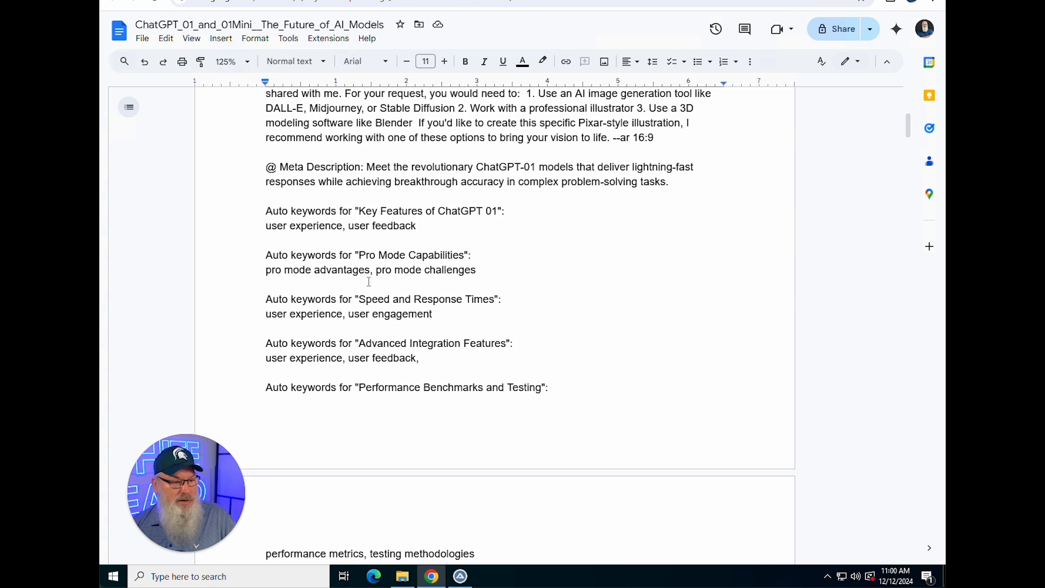
# Step: Copy the entire ChatGPT 01 article markdown from the Markdown to HTML converter and open a new ChatGPT chat in another tab
pyautogui.click(631, 1)
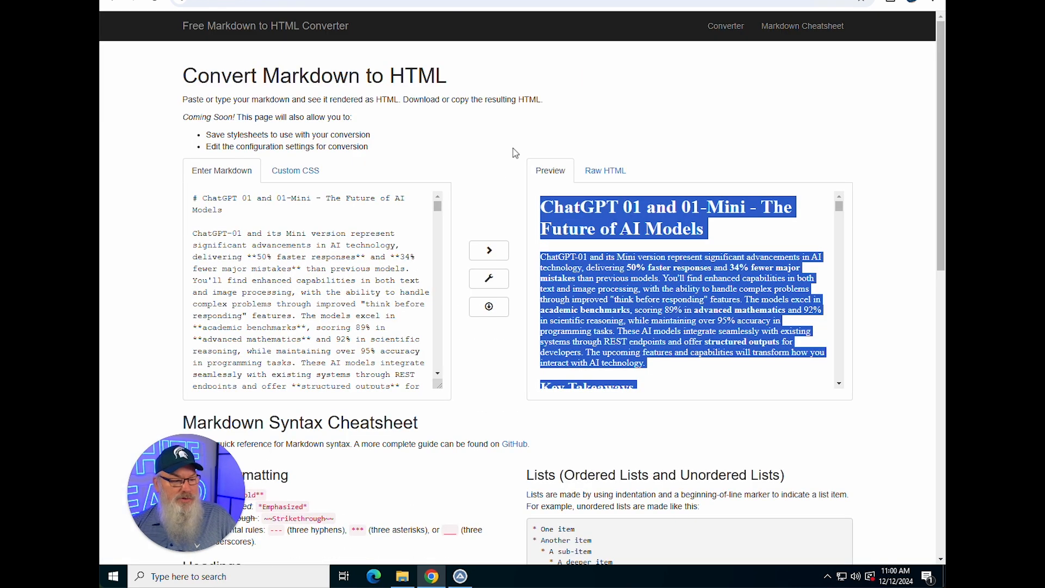
pyautogui.click(356, 226)
pyautogui.hotkey('ctrl', 'a')
pyautogui.click(357, 227)
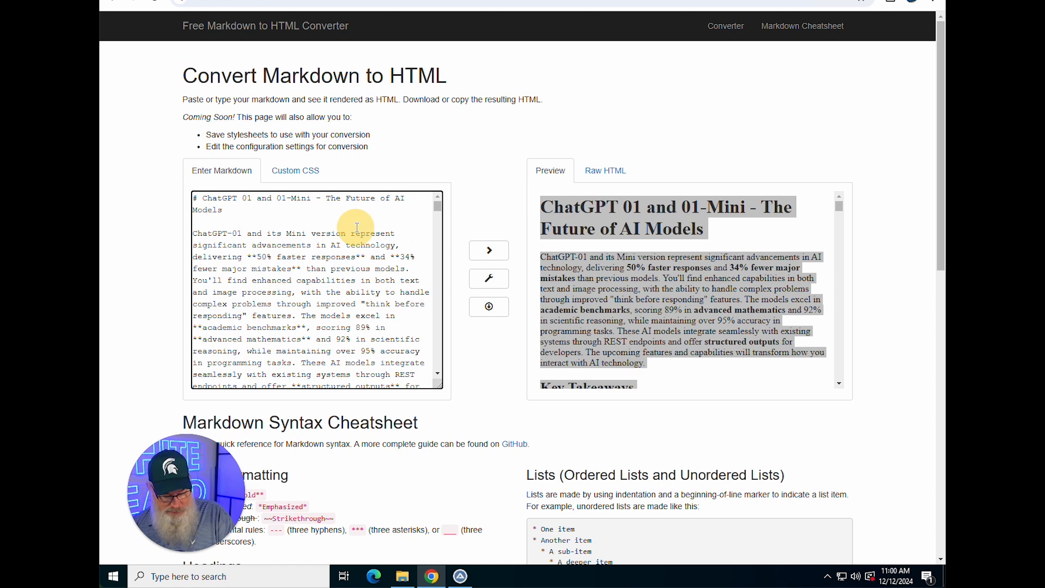
pyautogui.hotkey('ctrl', 'a')
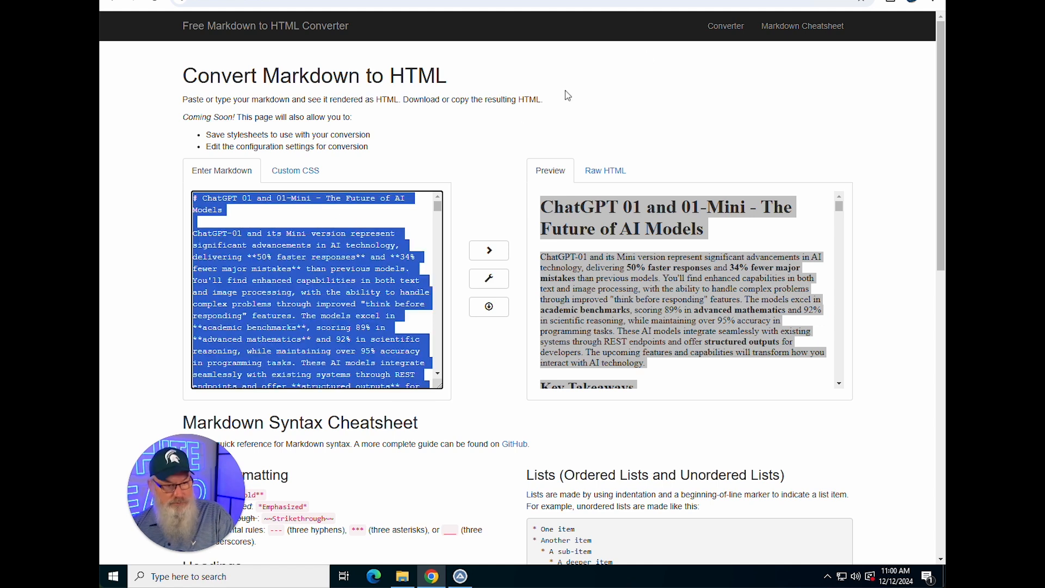
pyautogui.hotkey('ctrl', 't')
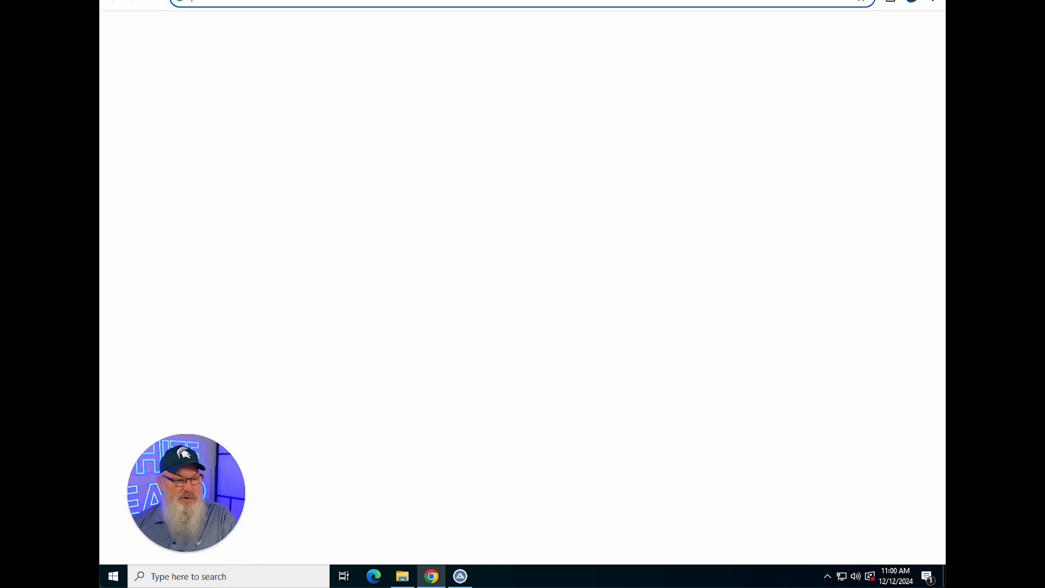
pyautogui.write('chat')
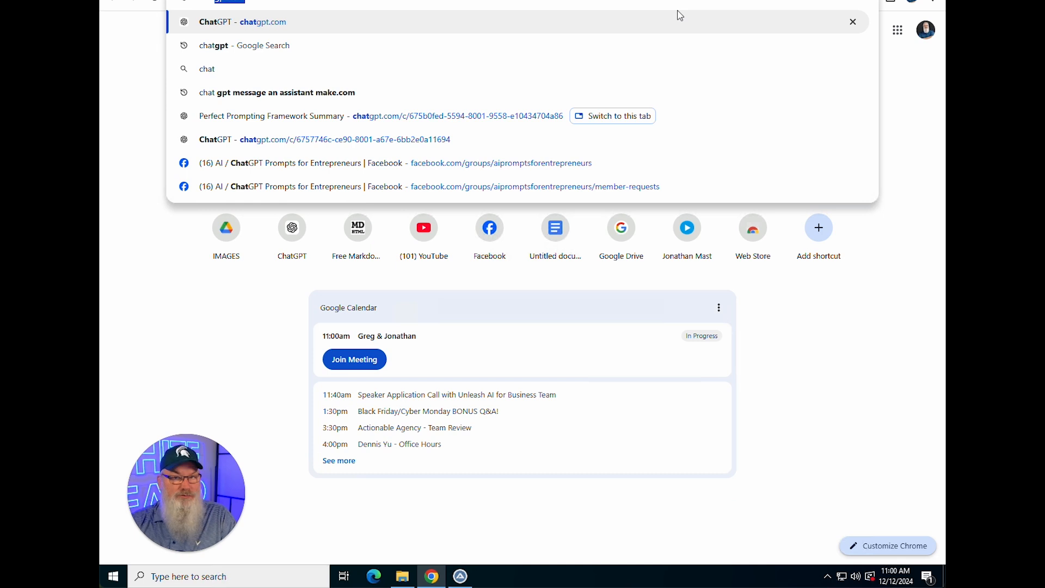
pyautogui.press('Return')
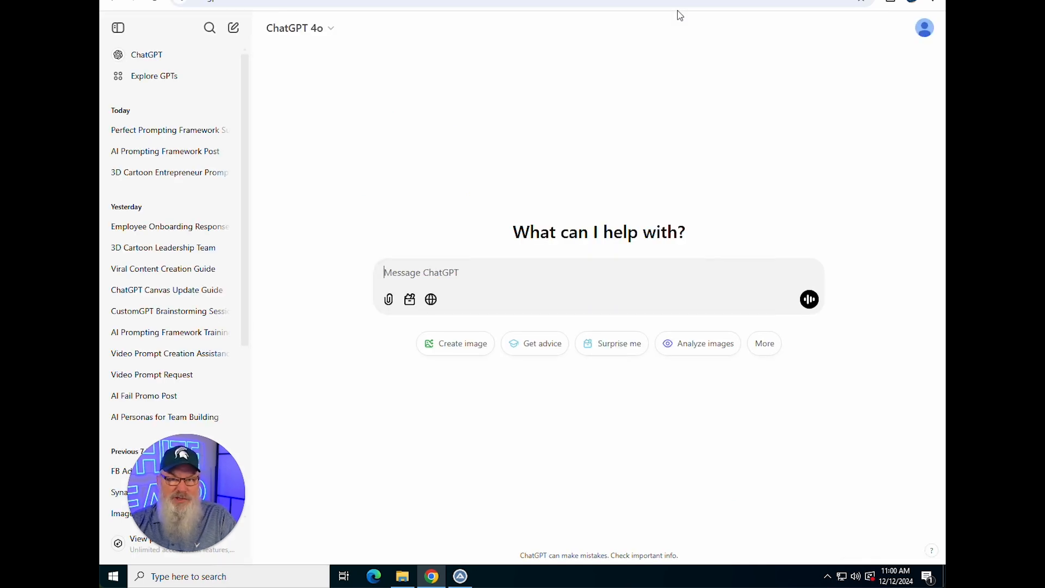
# Step: Write the prompt "you are an expert proof reader and edtior. please review this blog post and compare it to the announcment at"
pyautogui.write('please proo')
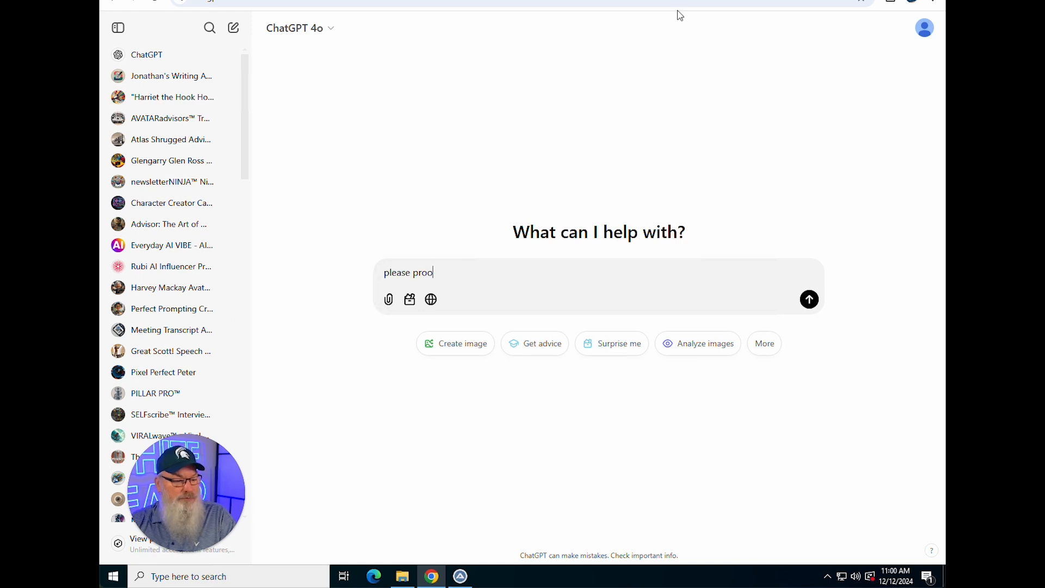
pyautogui.hotkey('ctrl', 'a')
pyautogui.write('you ')
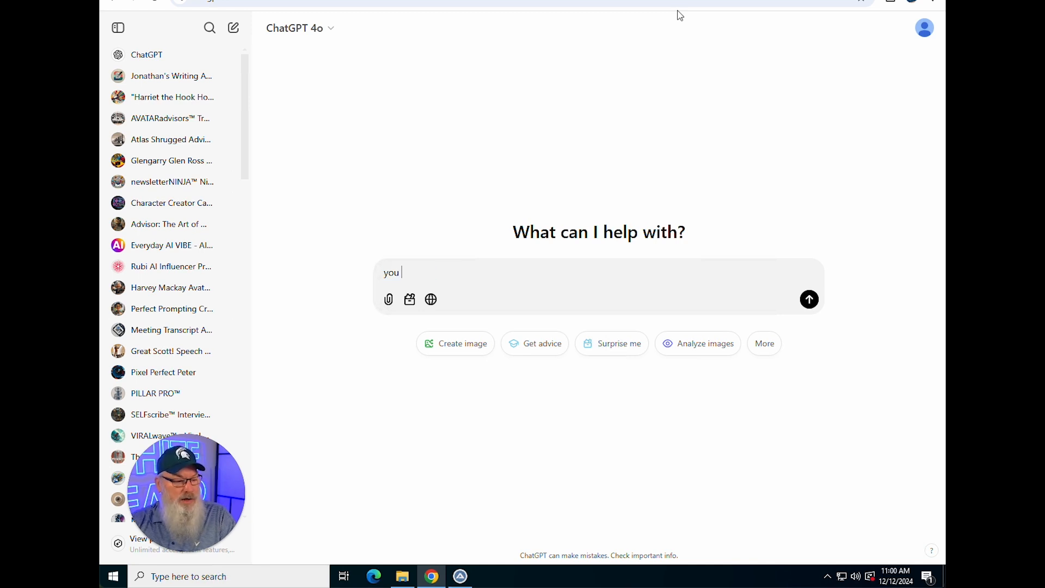
pyautogui.write('are an expert p')
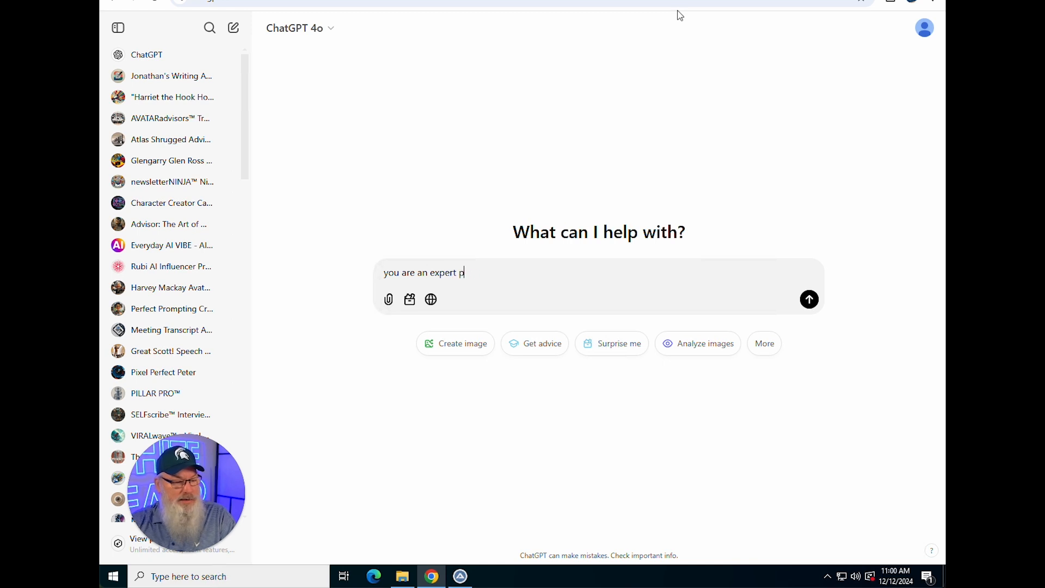
pyautogui.write('oroof reader and edtior. please rview')
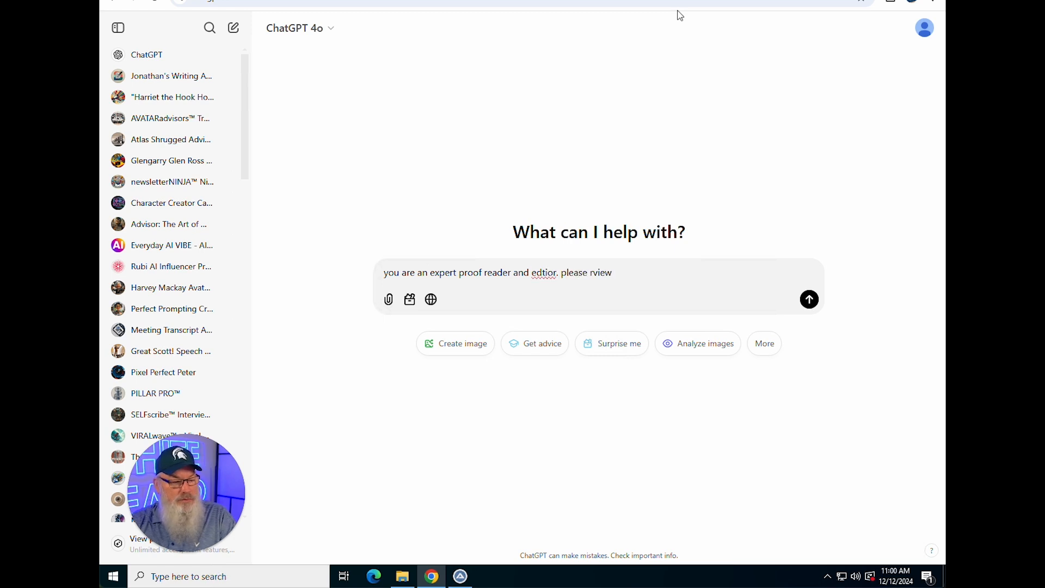
pyautogui.press('BackSpace')
pyautogui.press('BackSpace')
pyautogui.press('BackSpace')
pyautogui.press('BackSpace')
pyautogui.write('eview this blog post')
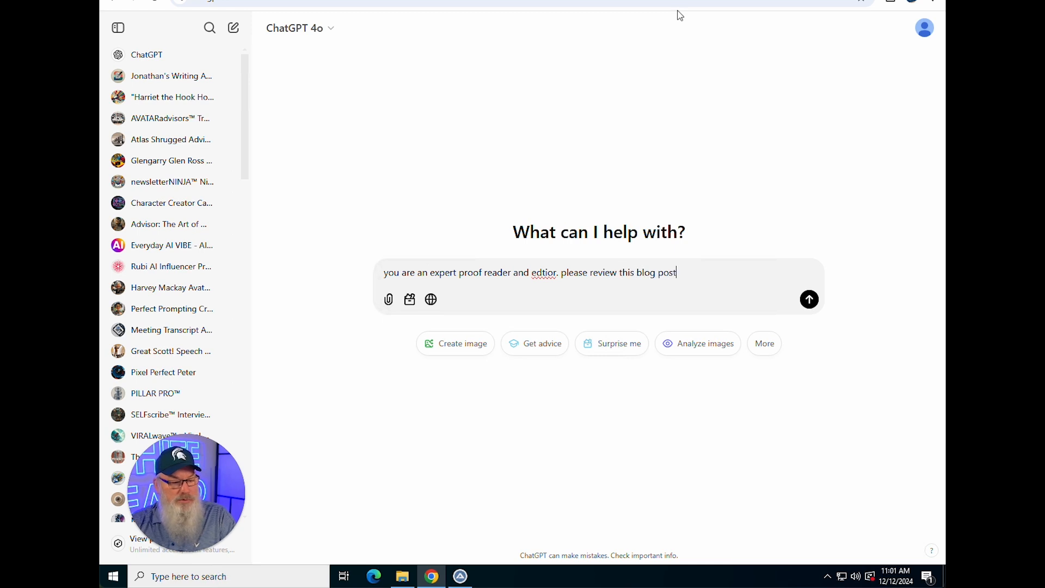
pyautogui.write(' and compare it to the ann')
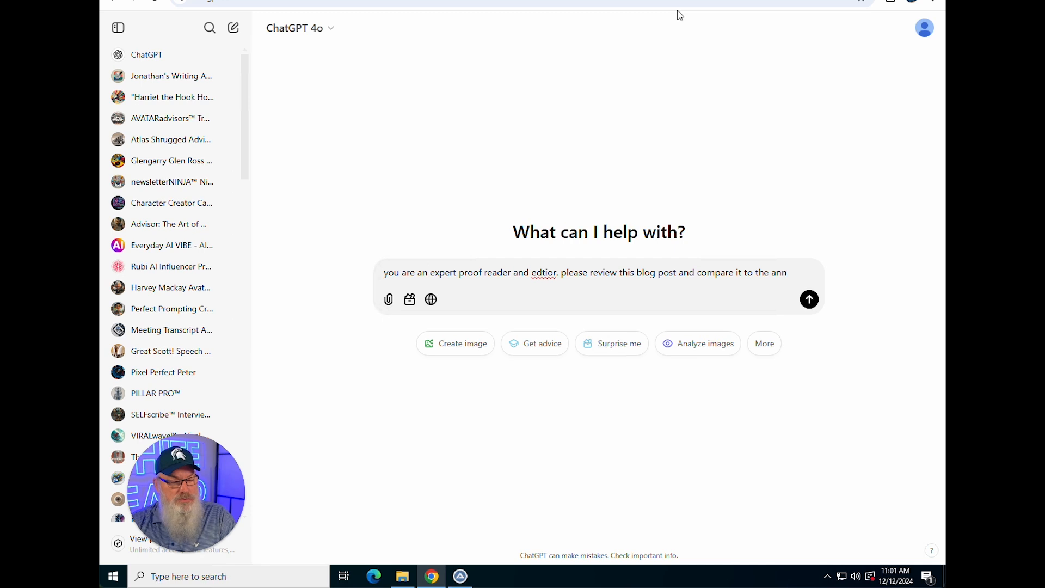
pyautogui.write('ouncment at')
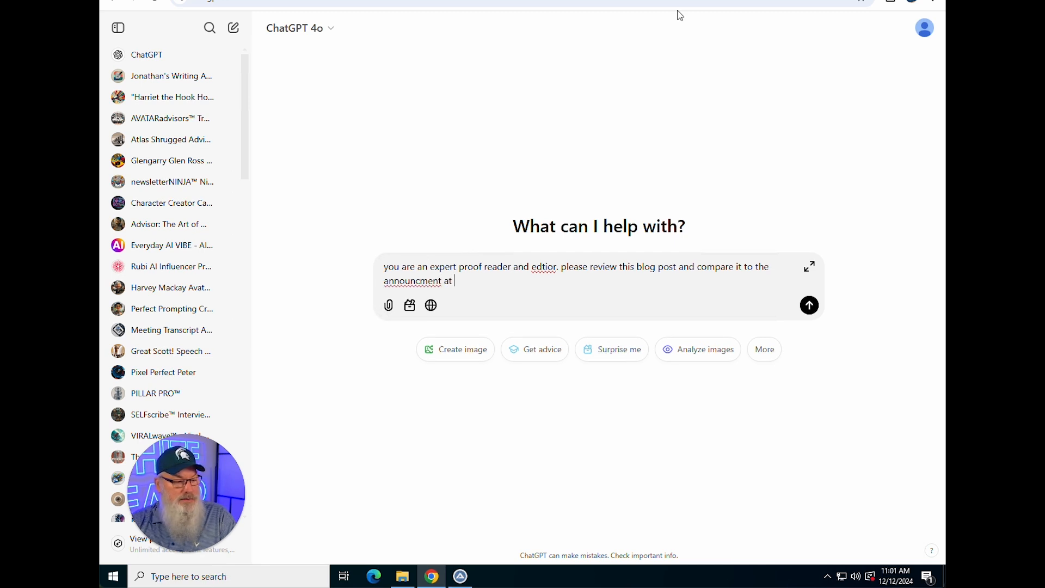
# Step: Paste the copied article markdown below the prompt text, separated by a blank line
pyautogui.hotkey('shift', 'Return')
pyautogui.hotkey('shift', 'Return')
pyautogui.hotkey('ctrl', 'v')
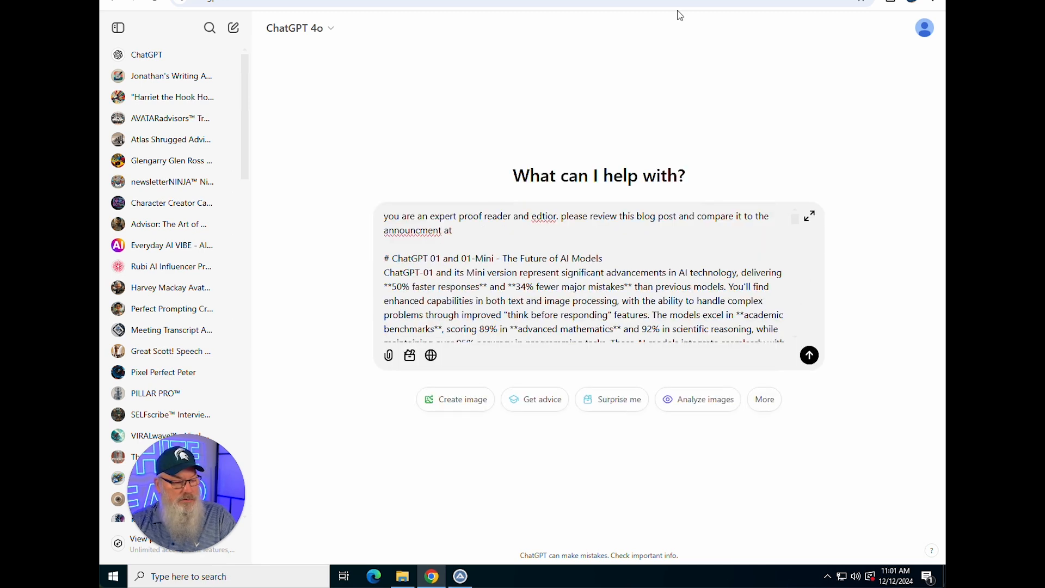
# Step: Extend the instruction above the pasted article with "and confrm that this is applicable and accurate"
pyautogui.click(493, 228)
pyautogui.write('and conf')
pyautogui.write('irm tha')
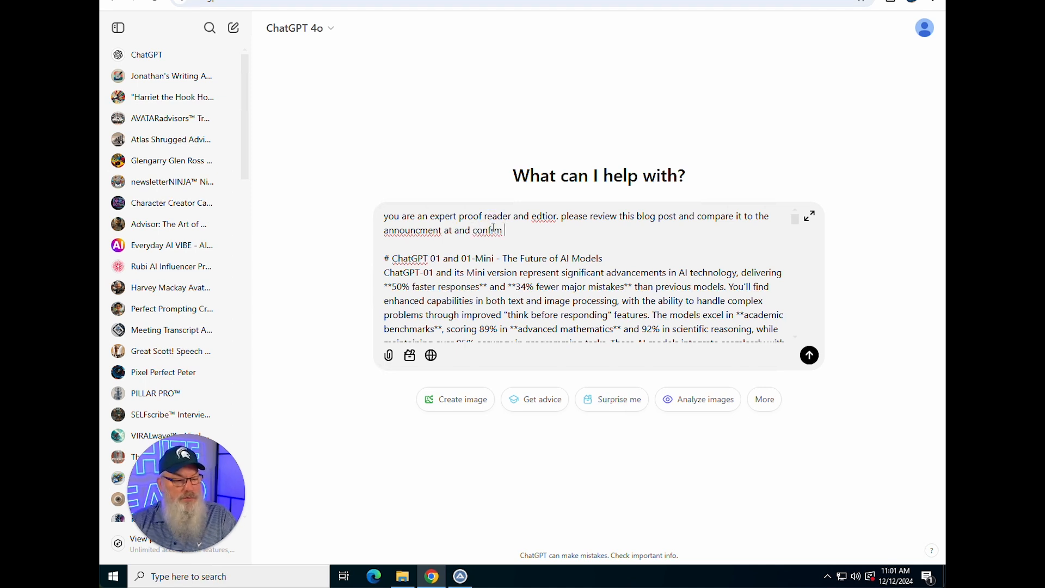
pyautogui.write('t this ')
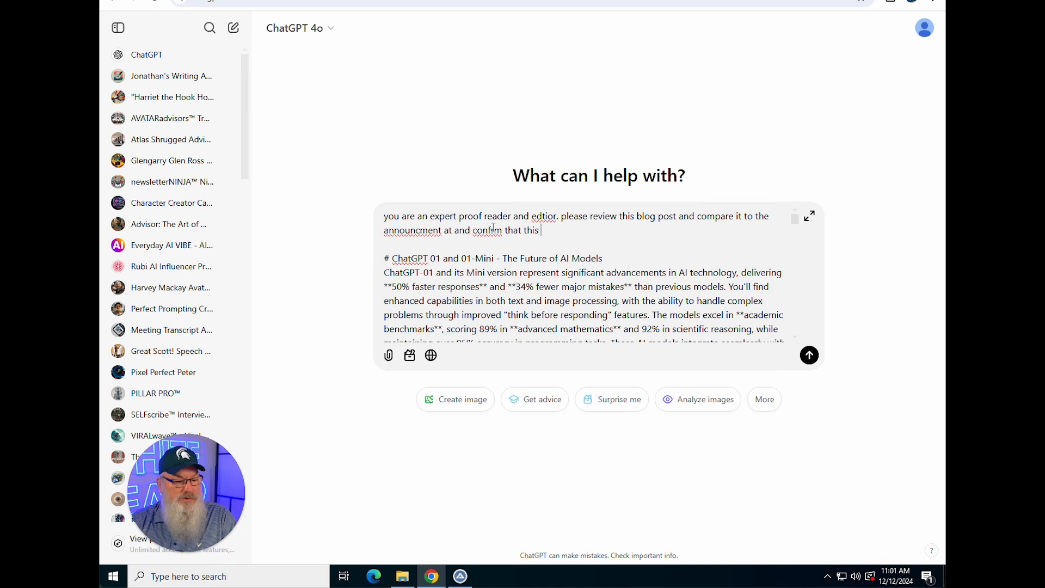
pyautogui.write('is applicable and ')
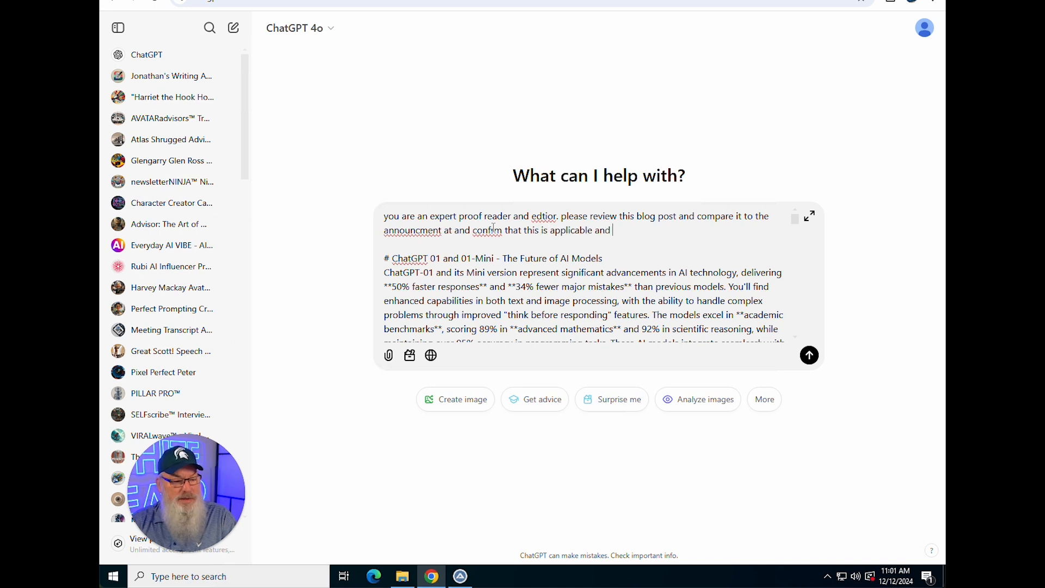
pyautogui.write('accurate')
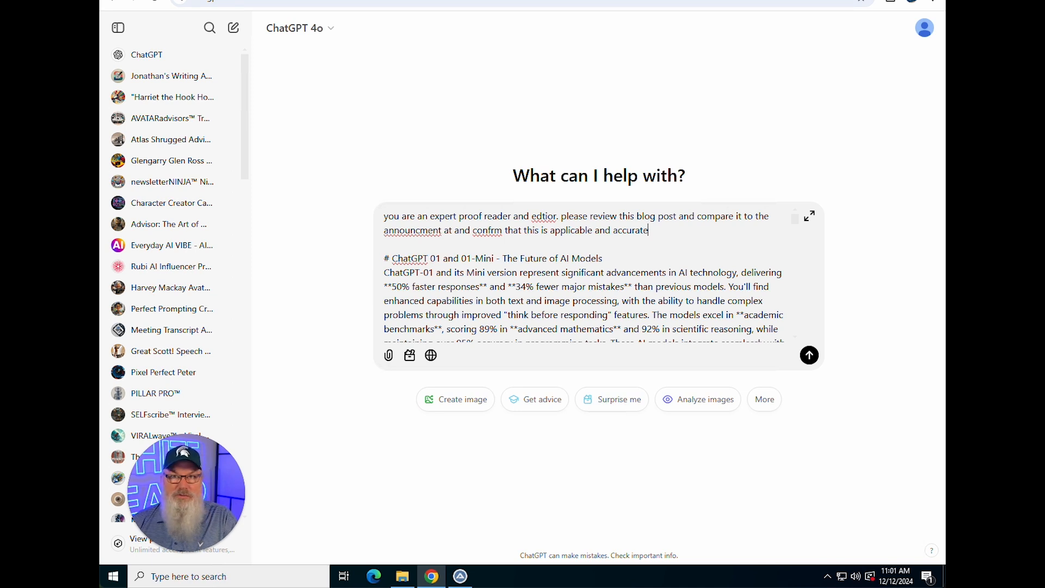
# Step: Go to openai.com in a new browser tab and open the 12 Days of OpenAI page
pyautogui.hotkey('ctrl', 't')
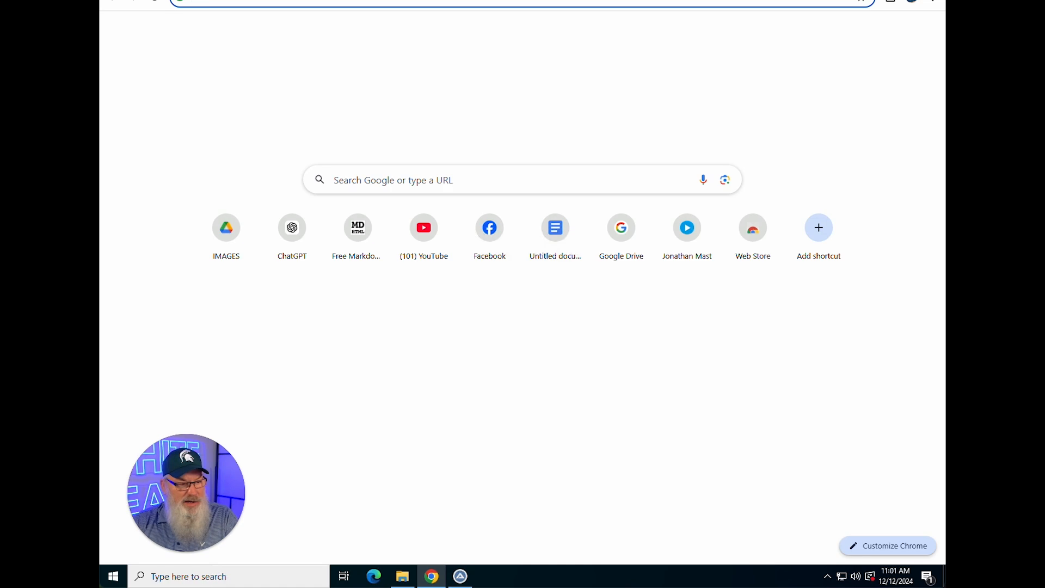
pyautogui.write('openai.com')
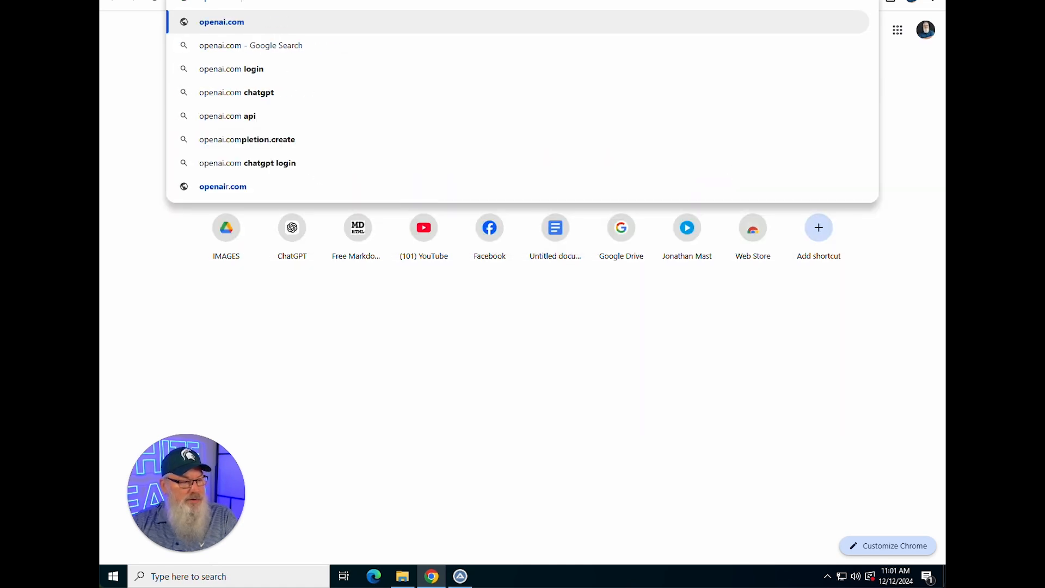
pyautogui.press('Return')
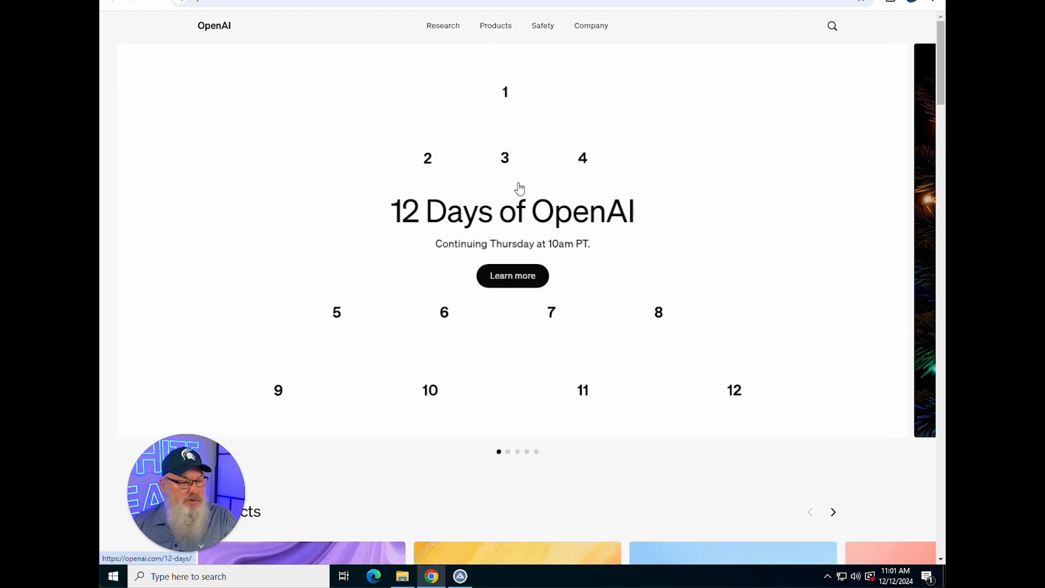
pyautogui.click(560, 234)
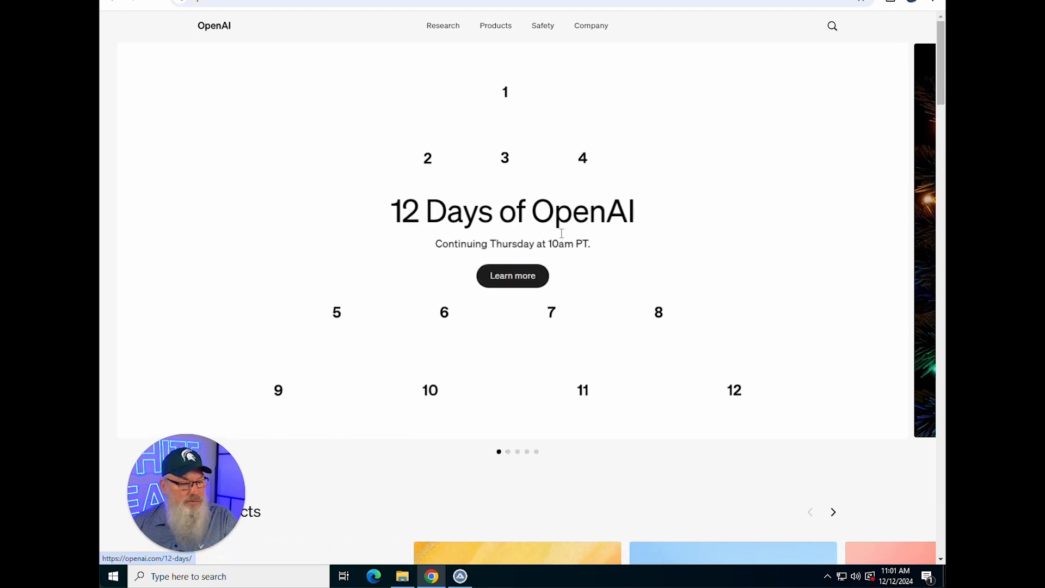
# Step: Find the Day 1 section on o1 and ChatGPT Pro and open the Introducing ChatGPT Pro announcement
pyautogui.scroll(-5, 560, 234)
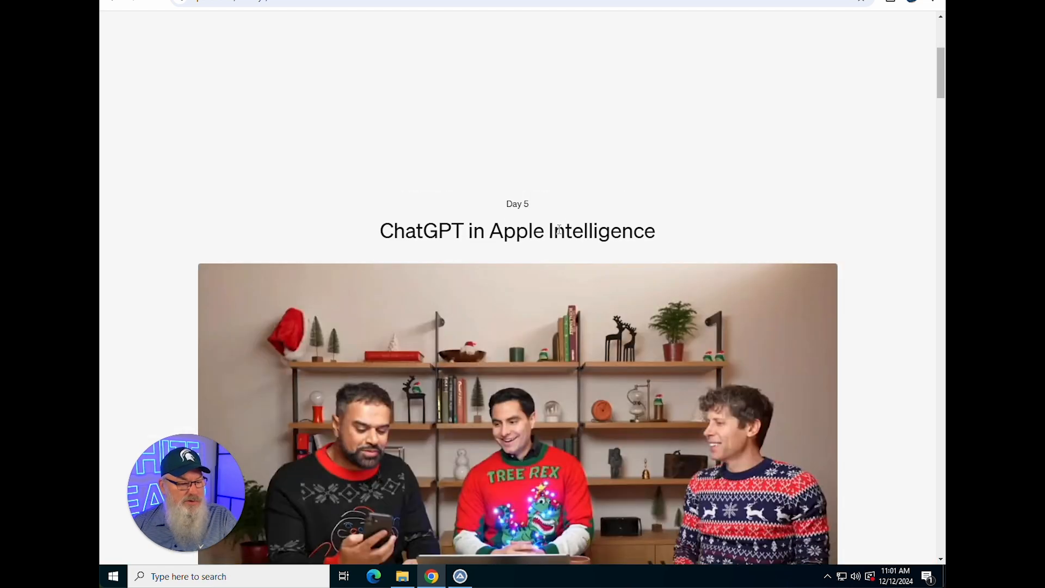
pyautogui.scroll(-3, 559, 230)
pyautogui.scroll(-18, 559, 228)
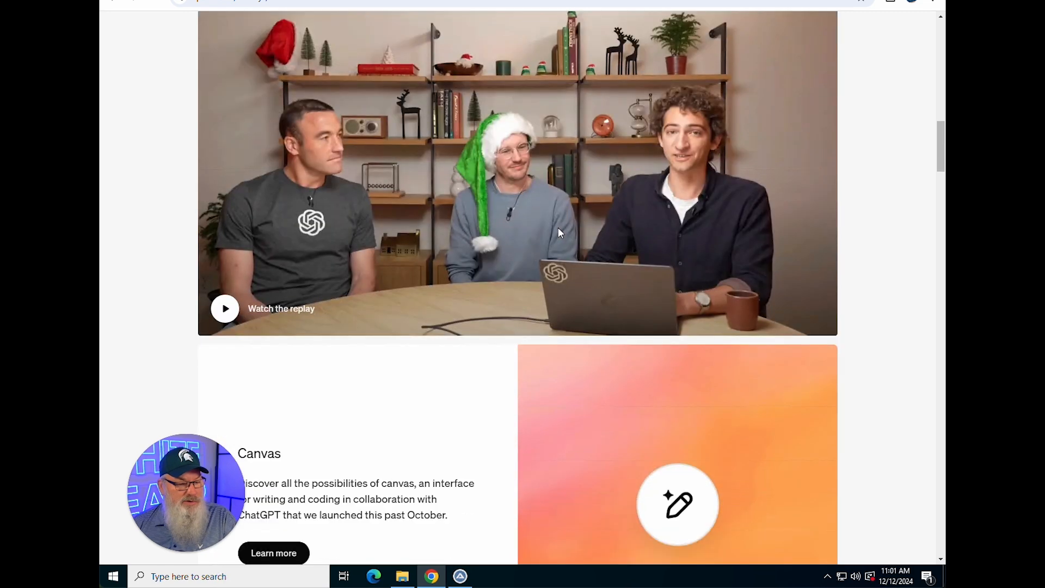
pyautogui.scroll(-13, 561, 233)
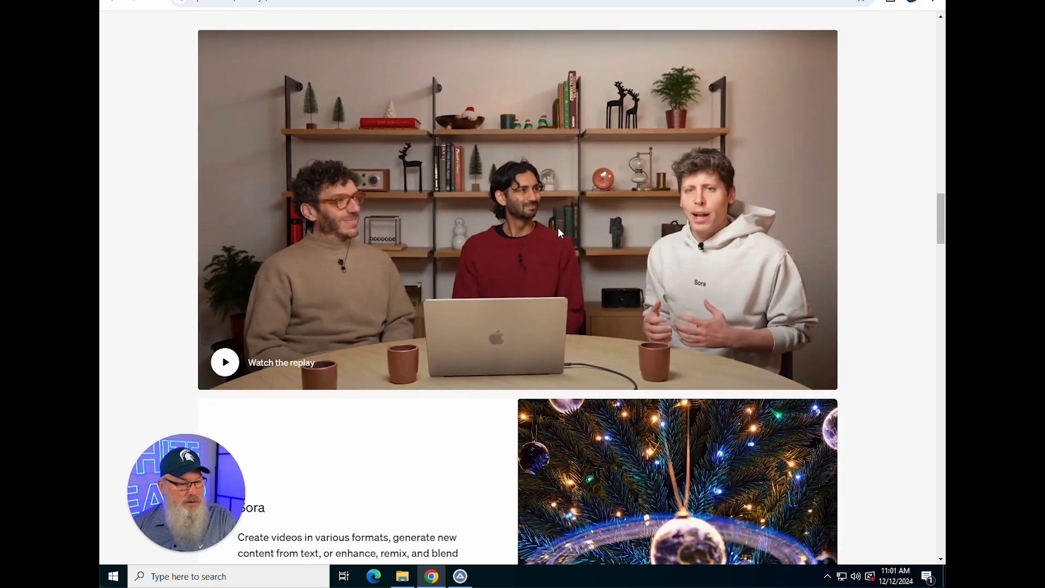
pyautogui.scroll(-12, 557, 232)
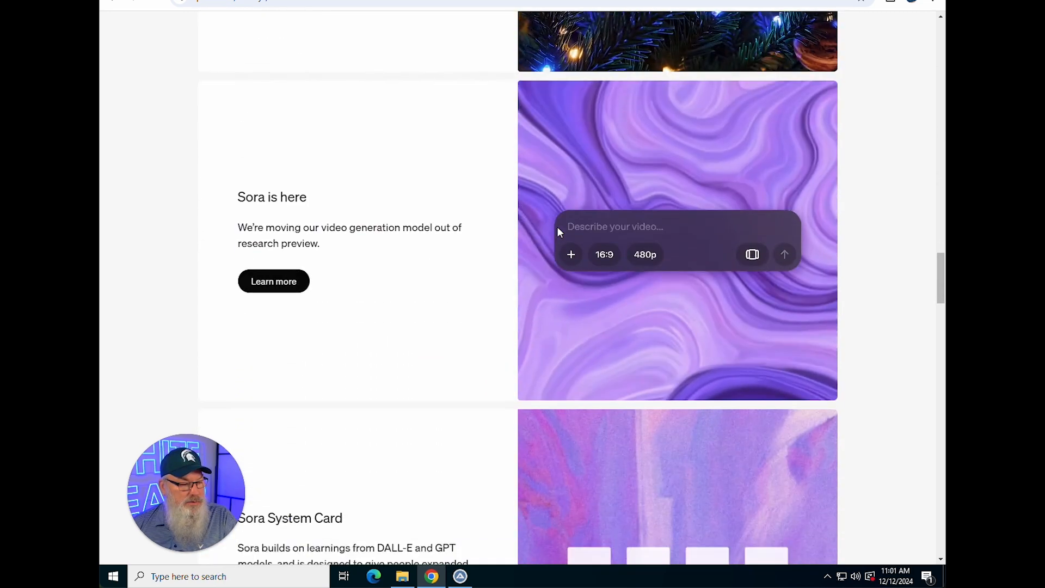
pyautogui.scroll(-15, 557, 226)
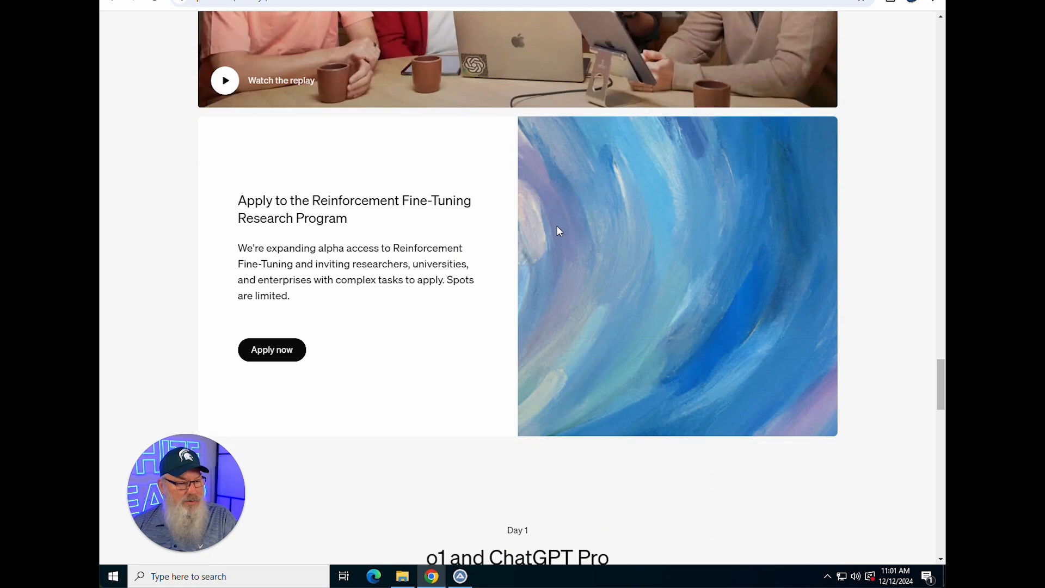
pyautogui.scroll(-10, 560, 231)
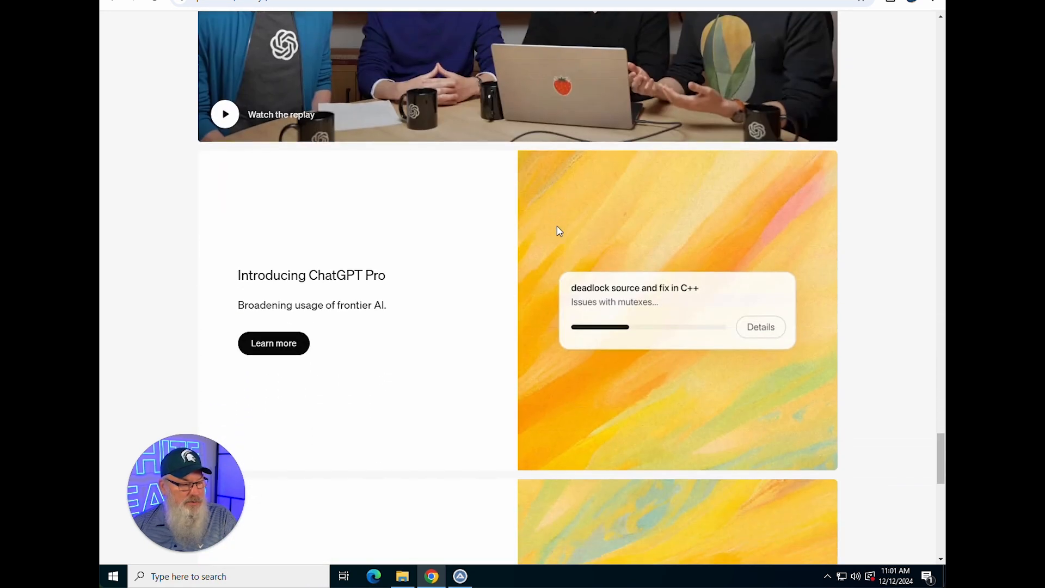
pyautogui.click(284, 343)
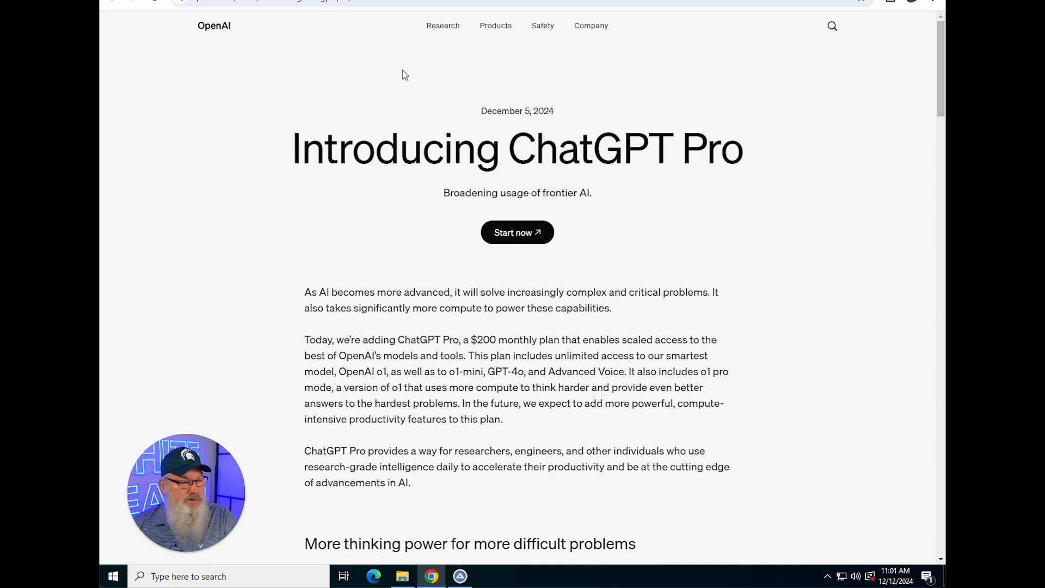
# Step: Copy the announcement's web address and turn on web search for the drafted ChatGPT prompt
pyautogui.click(367, 2)
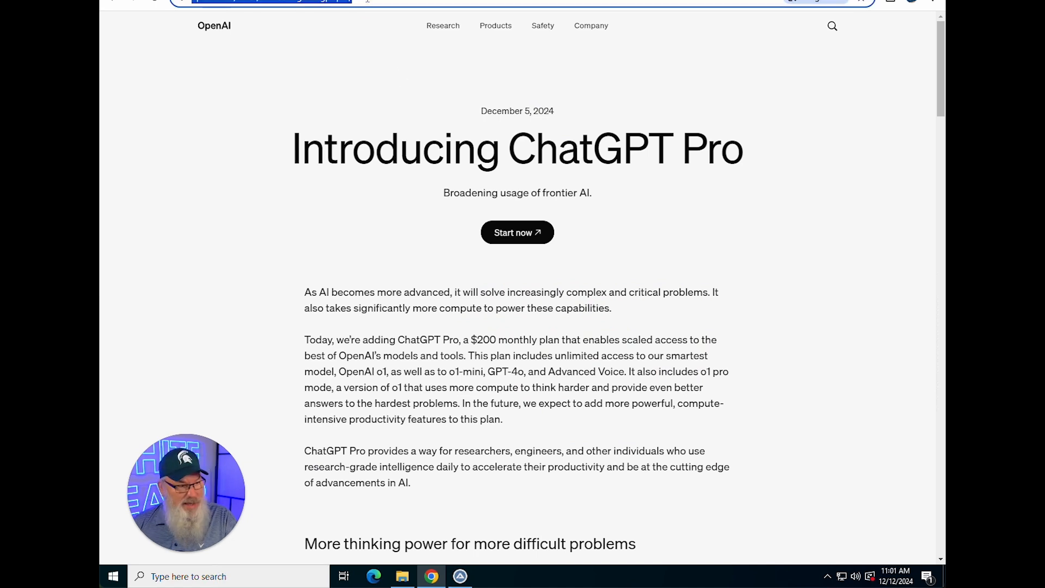
pyautogui.click(604, 0)
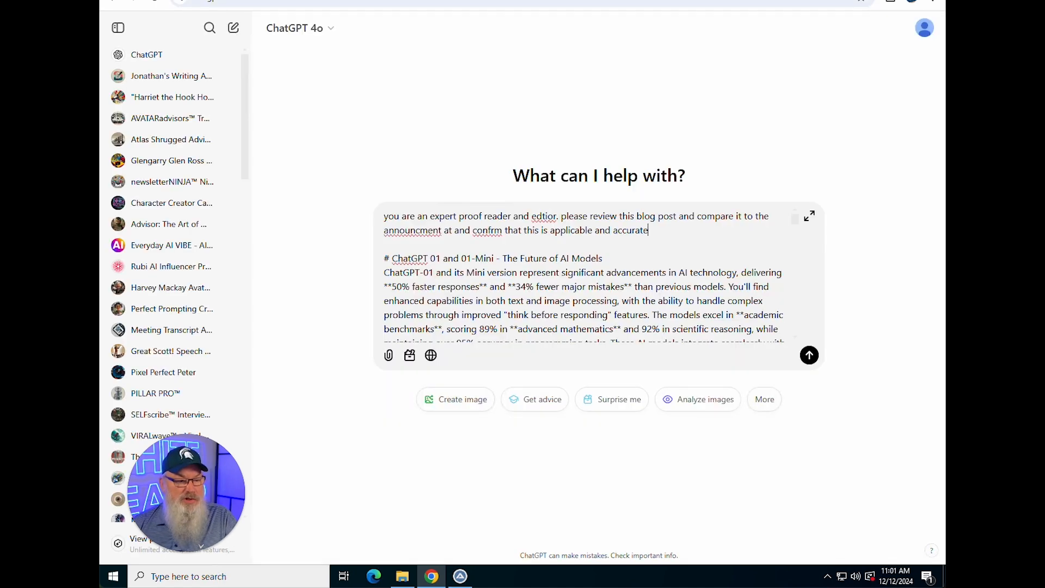
pyautogui.click(431, 355)
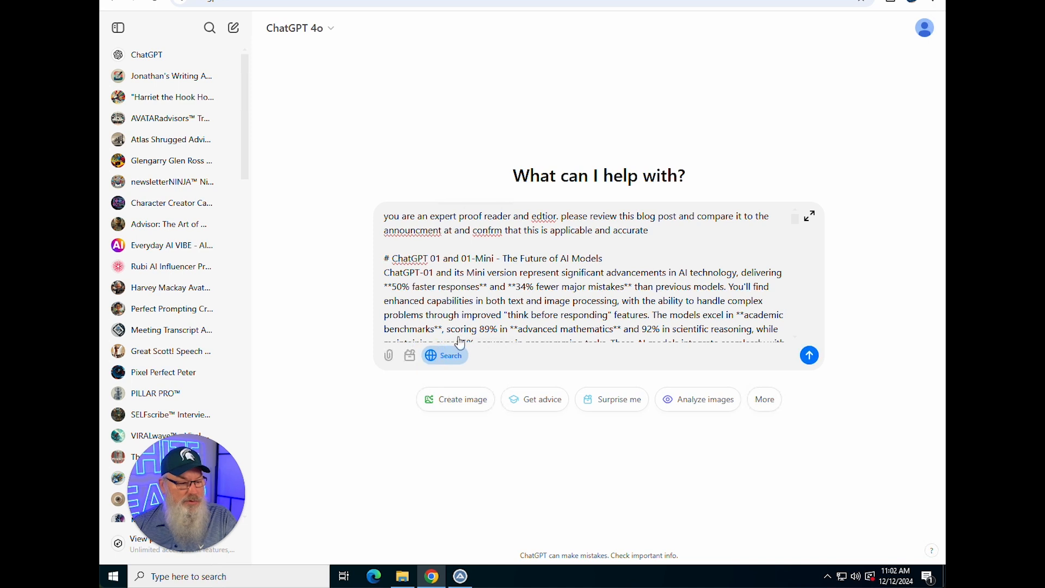
# Step: Correct the misspelled words in the prompt's instruction to "editor", "confirm" and "announcement" using the spelling suggestions
pyautogui.rightClick(539, 215)
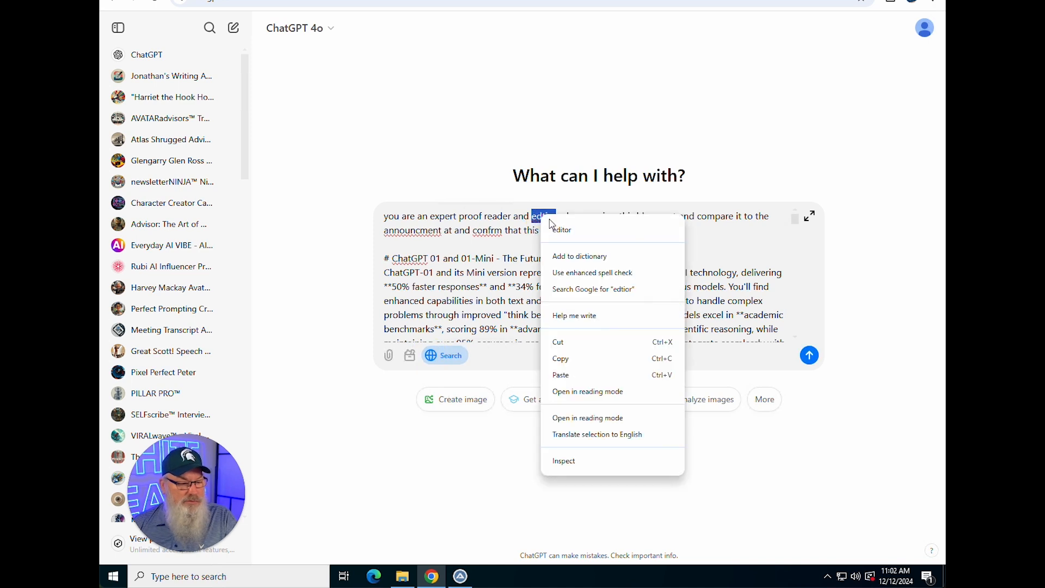
pyautogui.click(561, 228)
pyautogui.rightClick(491, 231)
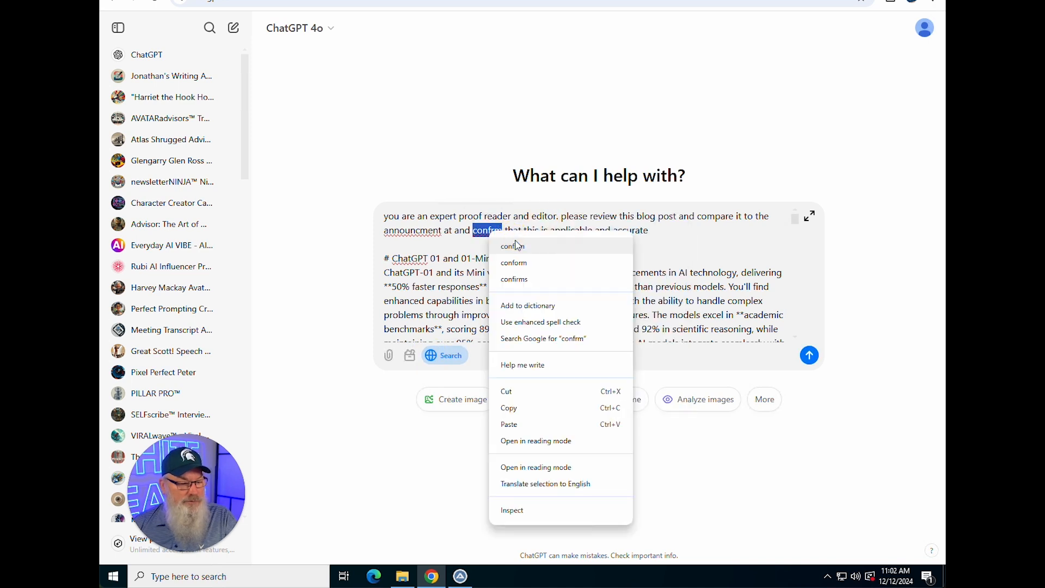
pyautogui.click(517, 243)
pyautogui.rightClick(431, 234)
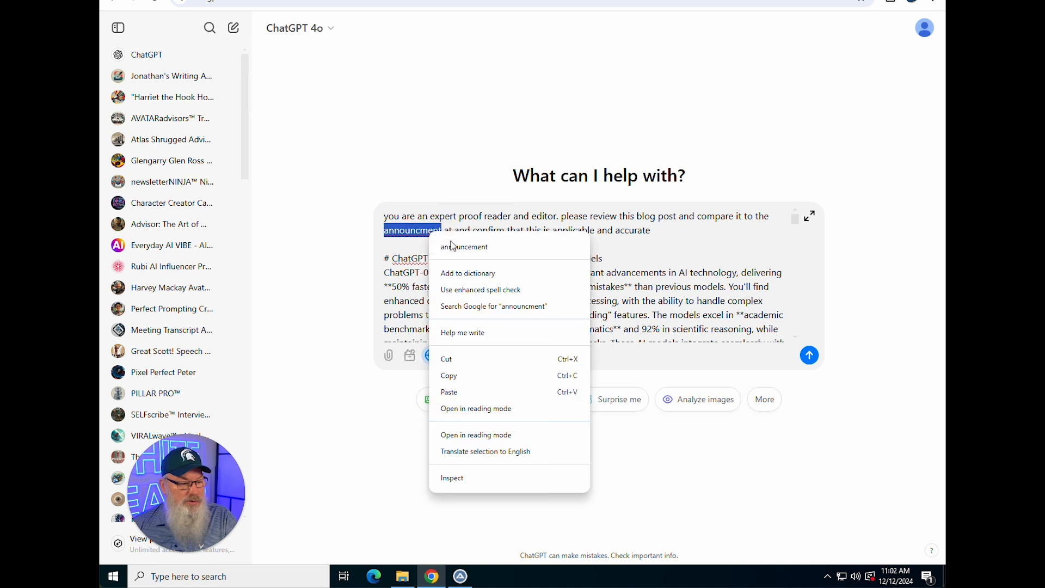
pyautogui.click(452, 244)
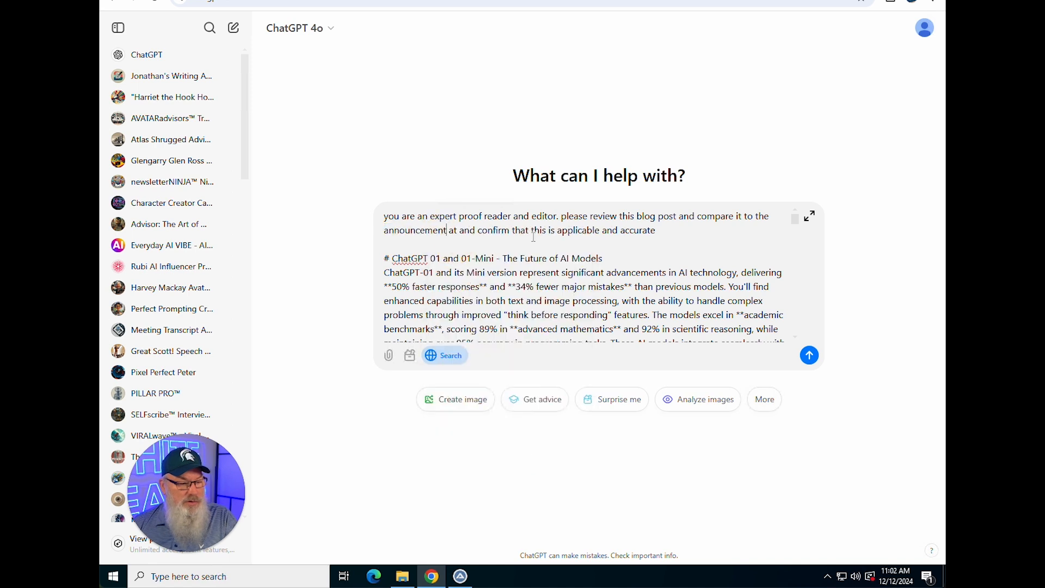
pyautogui.click(460, 231)
pyautogui.press('BackSpace')
pyautogui.write('https://openai.com/index/introducing-chatgpt-pro/')
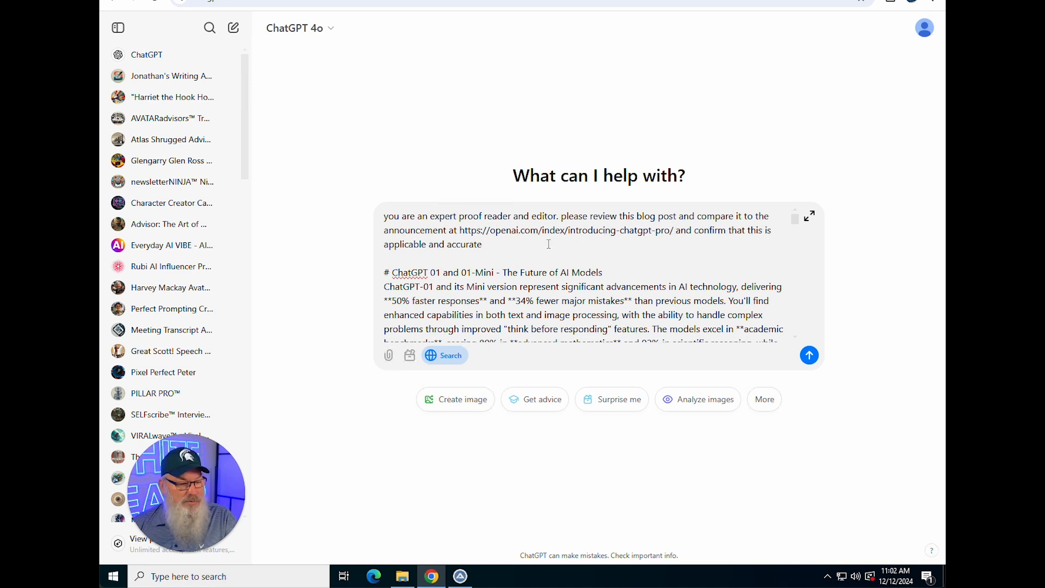
pyautogui.click(809, 357)
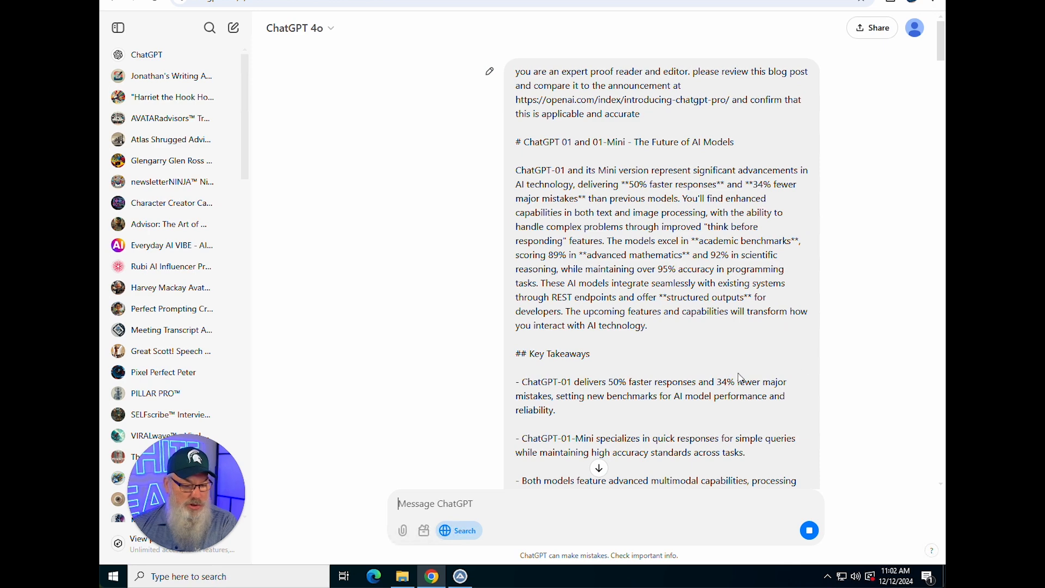
# Step: Review the fact-check reply and send "based ont his please give me specific edits to resolve these problems. Only focus on inaccurate factts"
pyautogui.click(599, 468)
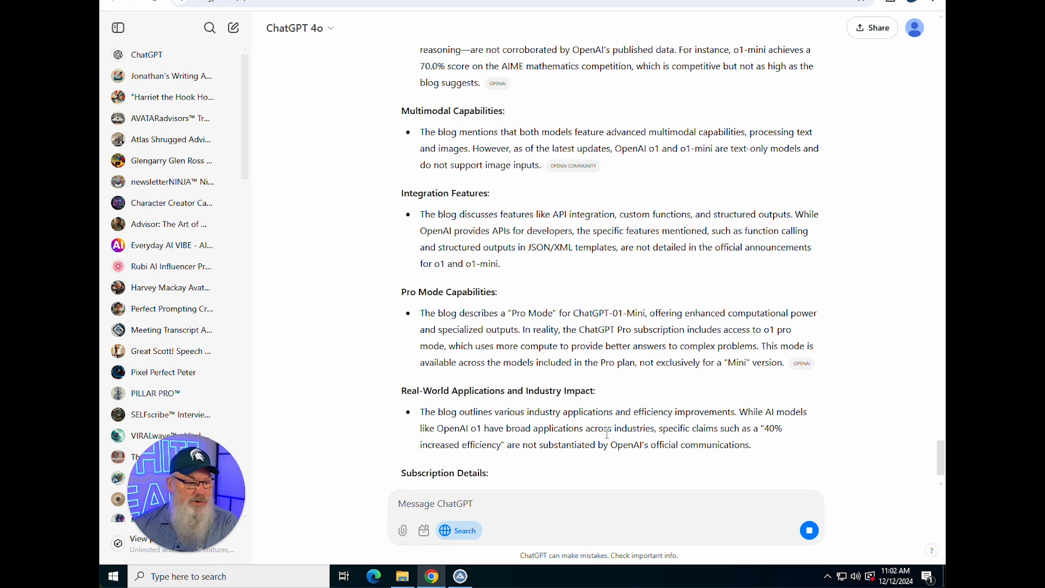
pyautogui.scroll(1, 611, 173)
pyautogui.scroll(8, 612, 172)
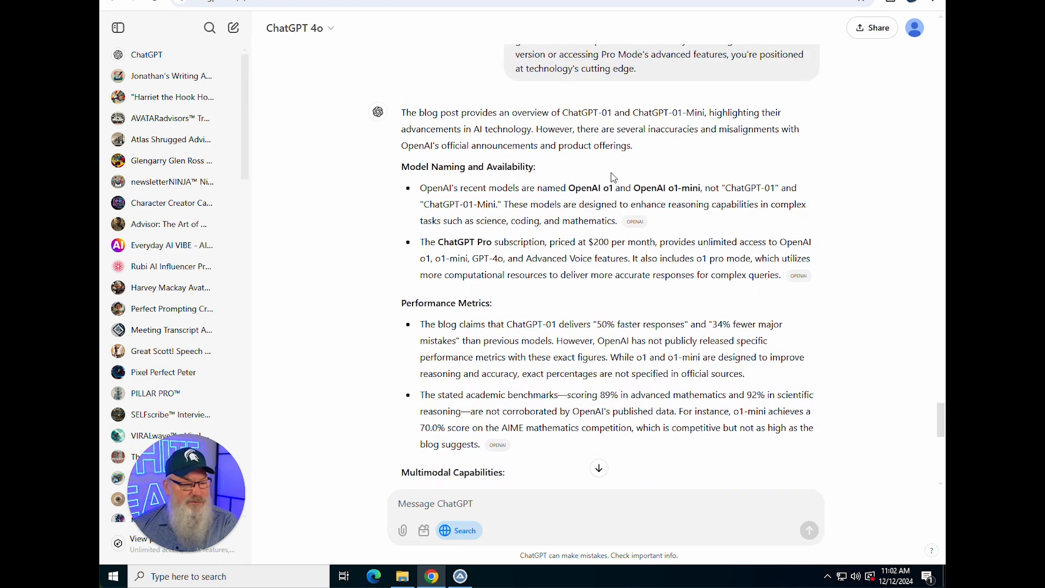
pyautogui.scroll(1, 613, 177)
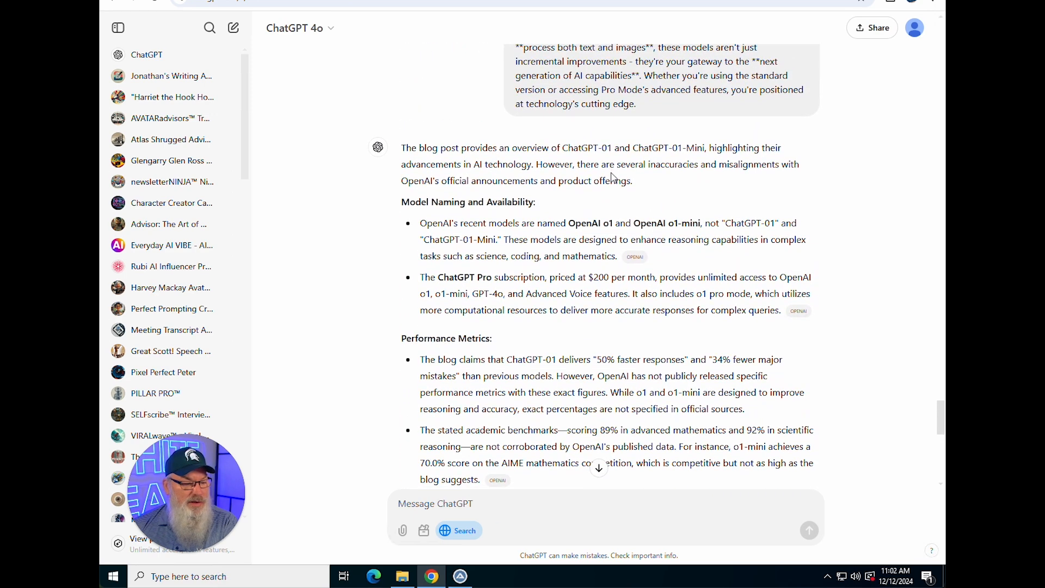
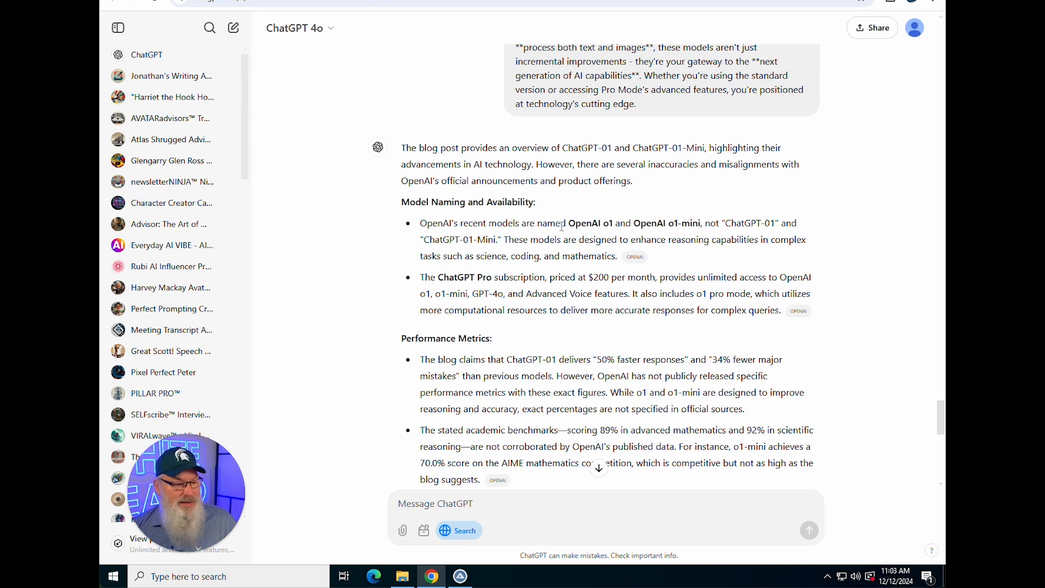
pyautogui.scroll(-2, 552, 240)
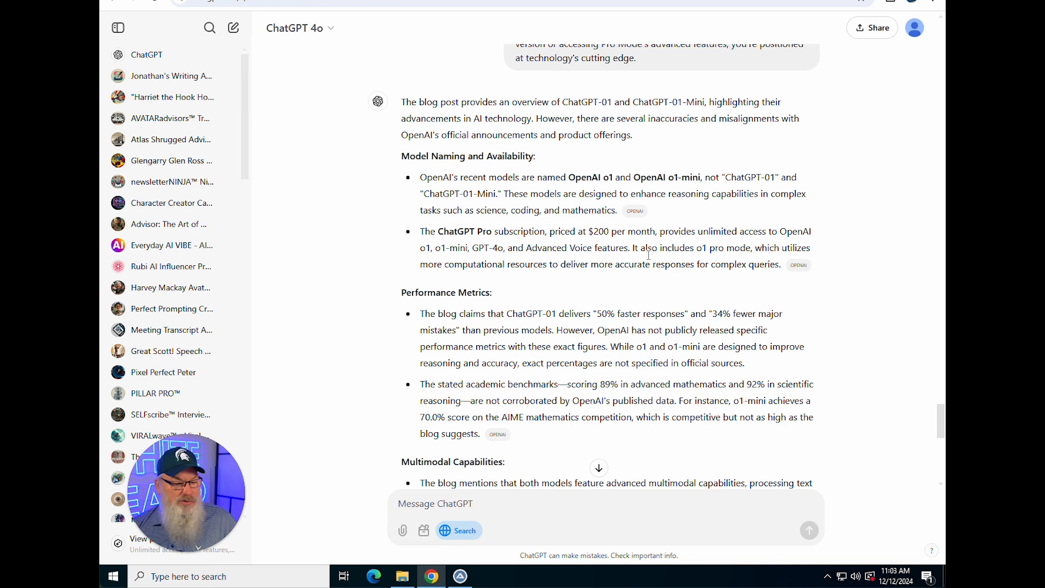
pyautogui.click(517, 505)
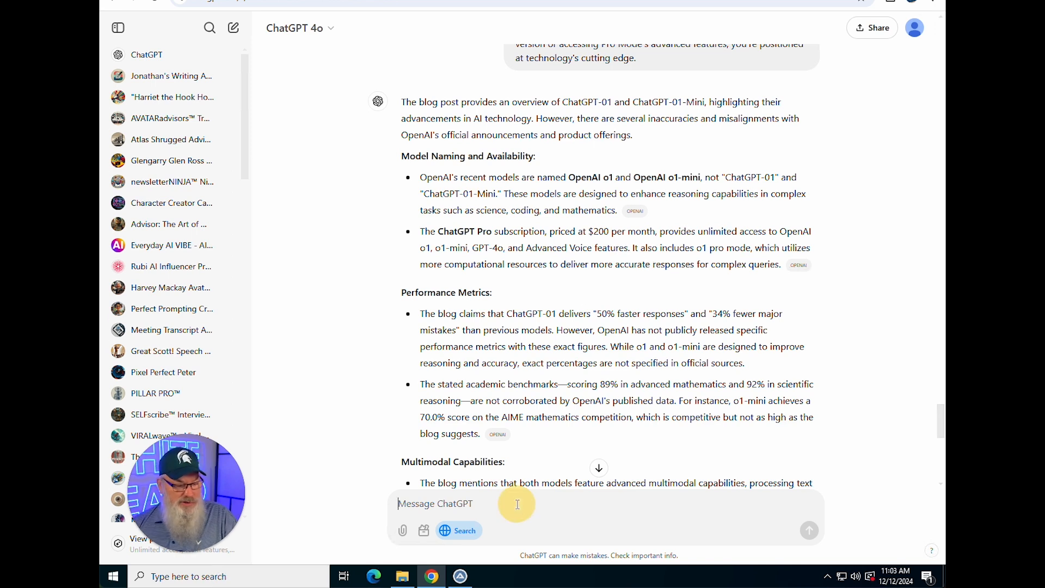
pyautogui.write('based ont his please give me specific edit')
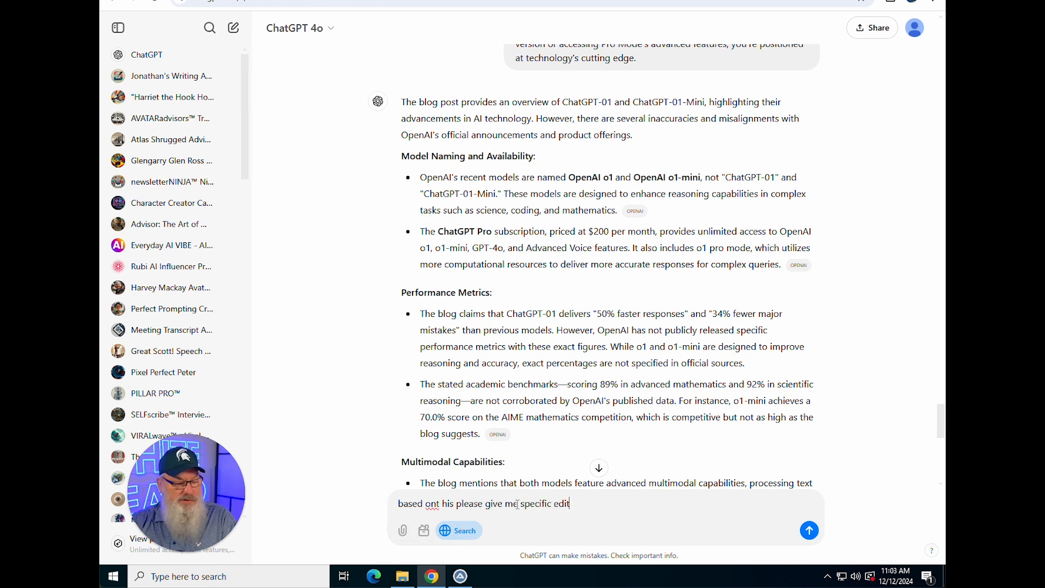
pyautogui.write('s to resolve these problems. Onl')
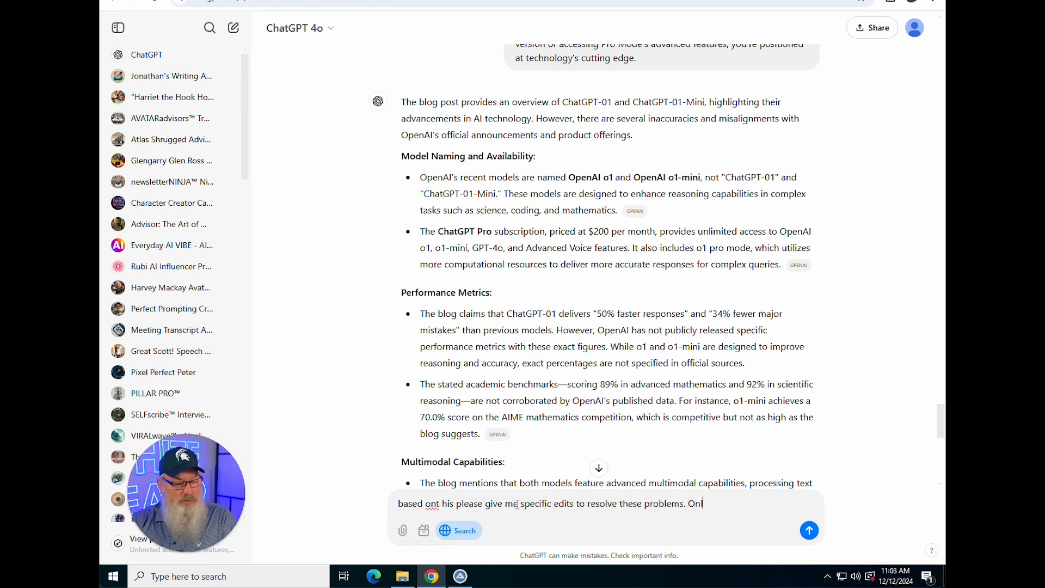
pyautogui.write('y focus on inaccurate factts')
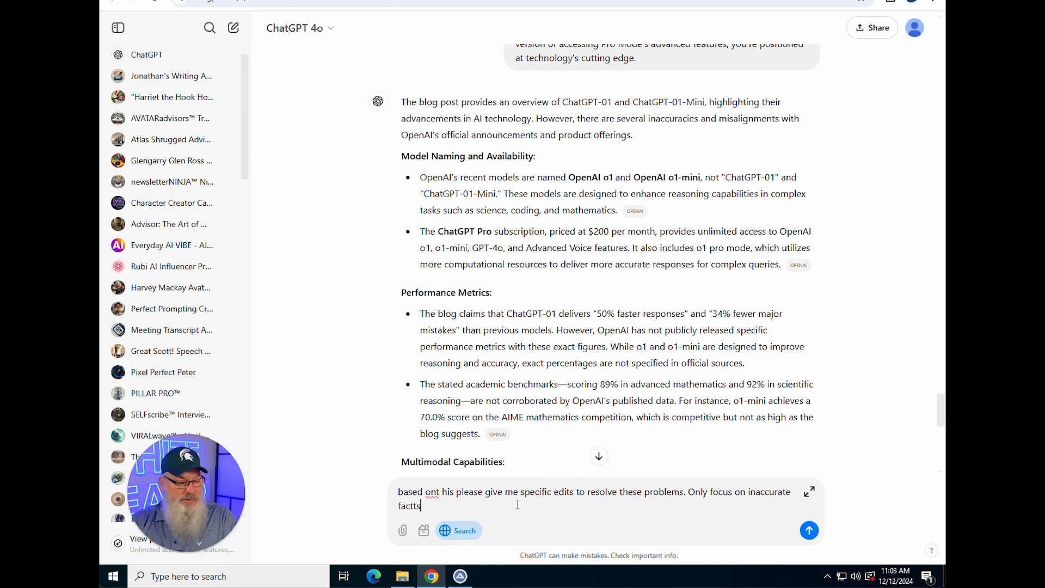
pyautogui.press('Return')
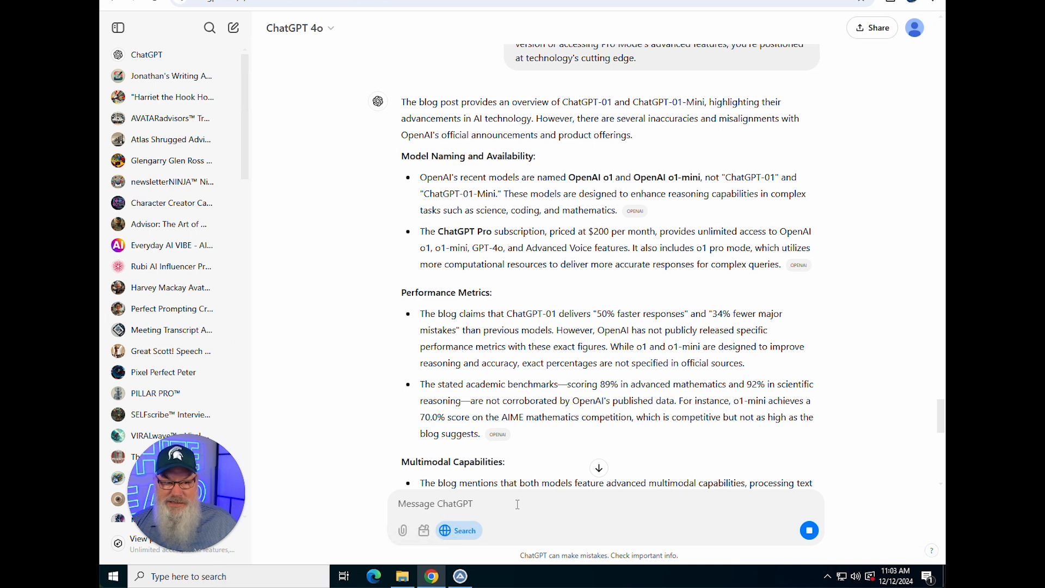
# Step: Read through the suggested edits, comparing the current and revised text from model naming through subscription details
pyautogui.click(599, 468)
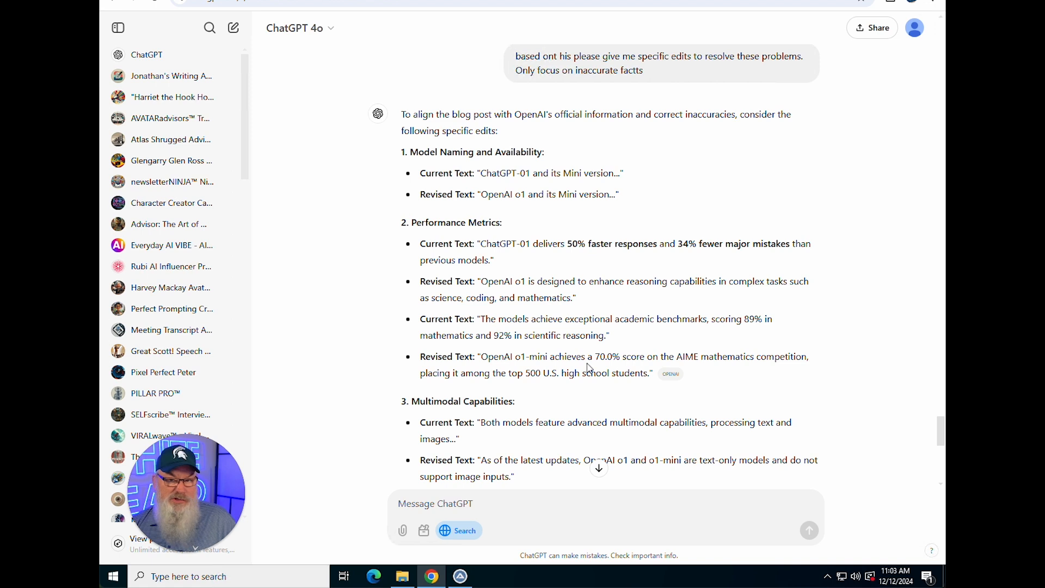
pyautogui.scroll(-1, 590, 352)
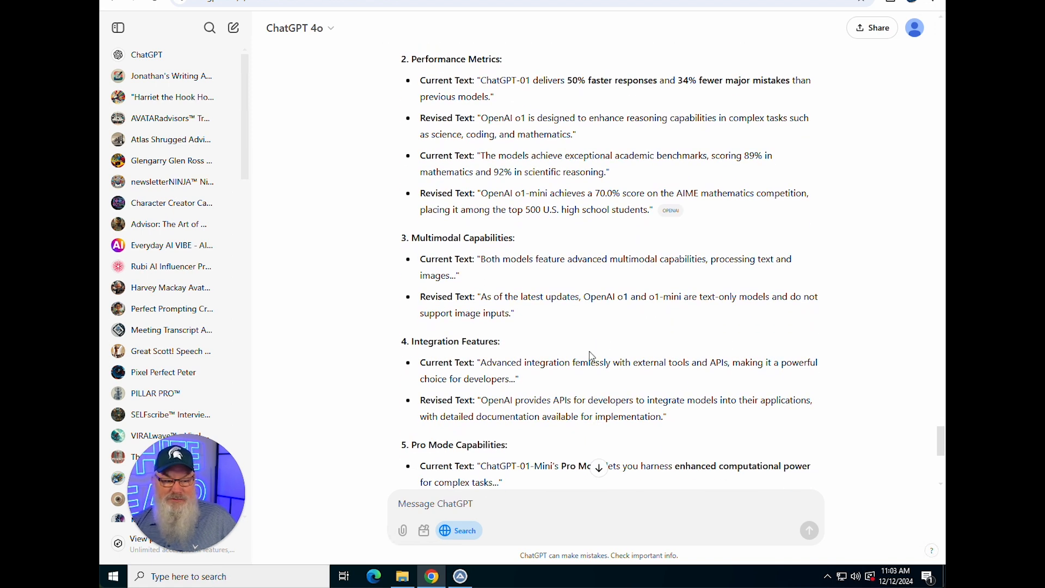
pyautogui.scroll(-4, 590, 355)
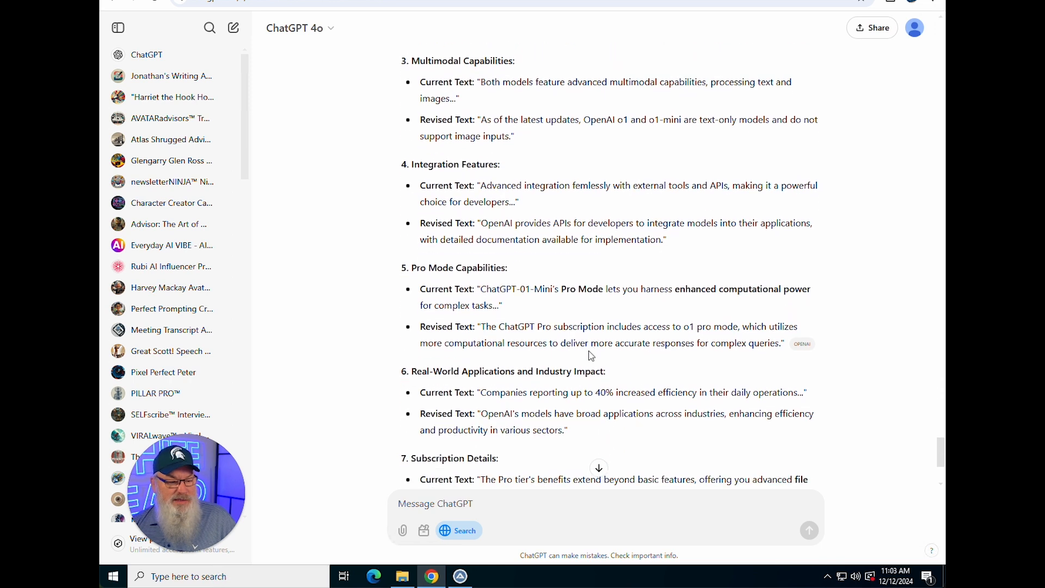
pyautogui.scroll(1, 591, 355)
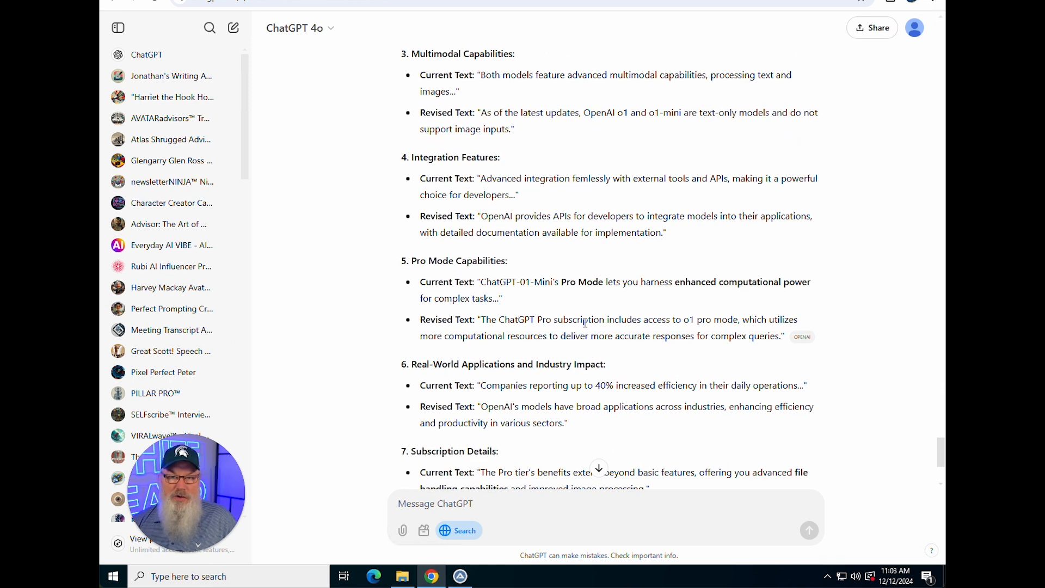